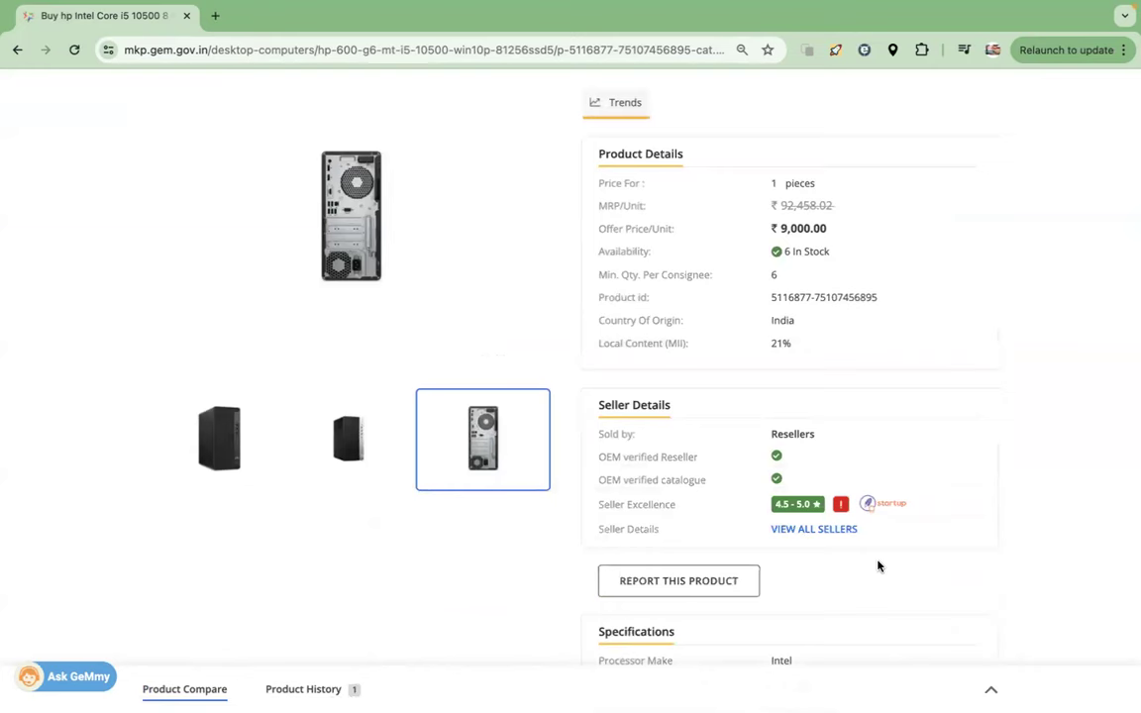
- Return to the top of the hp Intel Core i5 10500 desktop page and select the brand name 'hp'
scroll(815, 318, "up", 5)
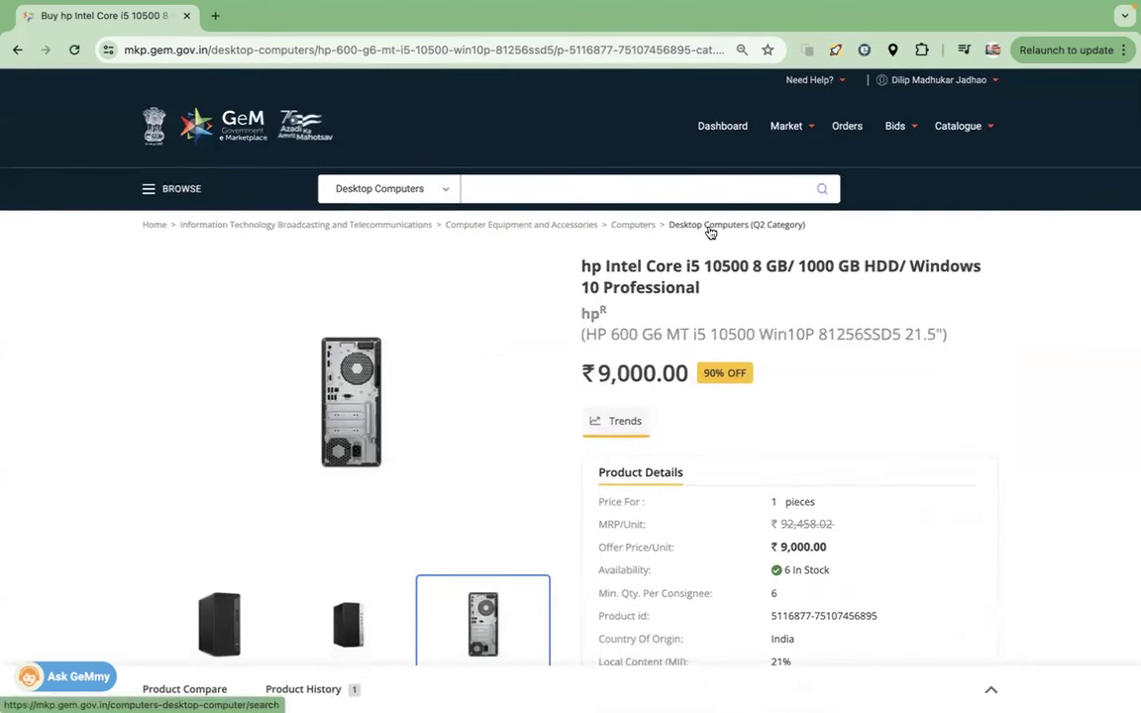
double_click(586, 315)
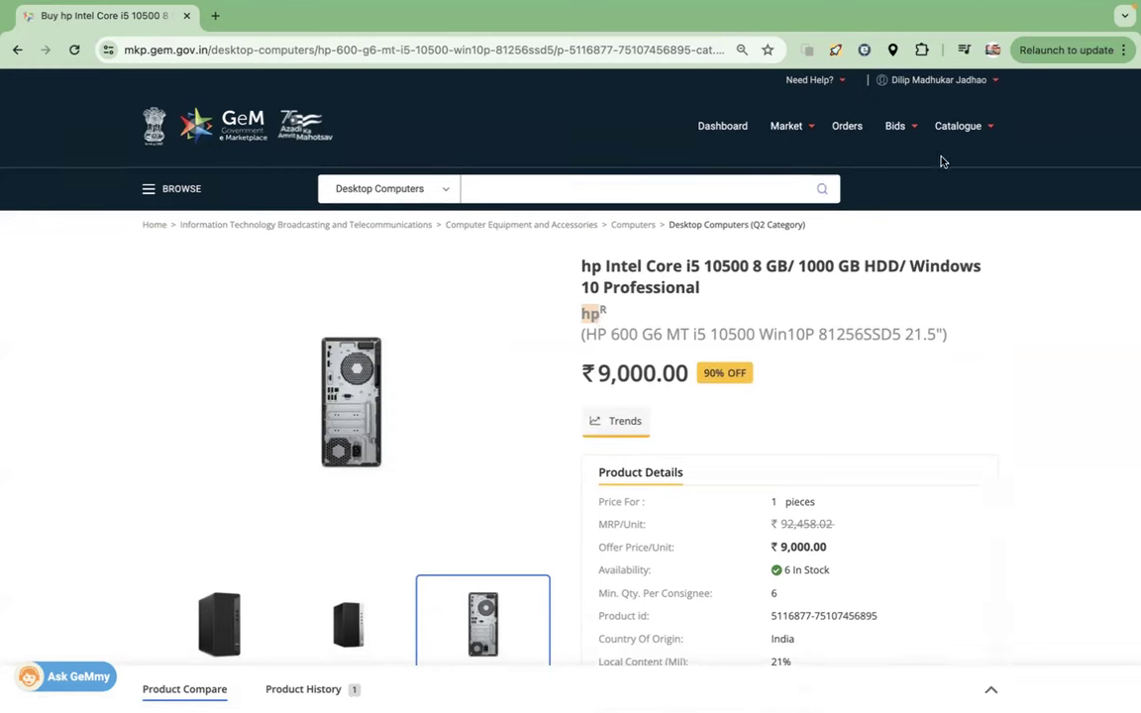
- Open the Reseller Panel under Seller Panel in My Account
left_click(998, 86)
left_click(858, 103)
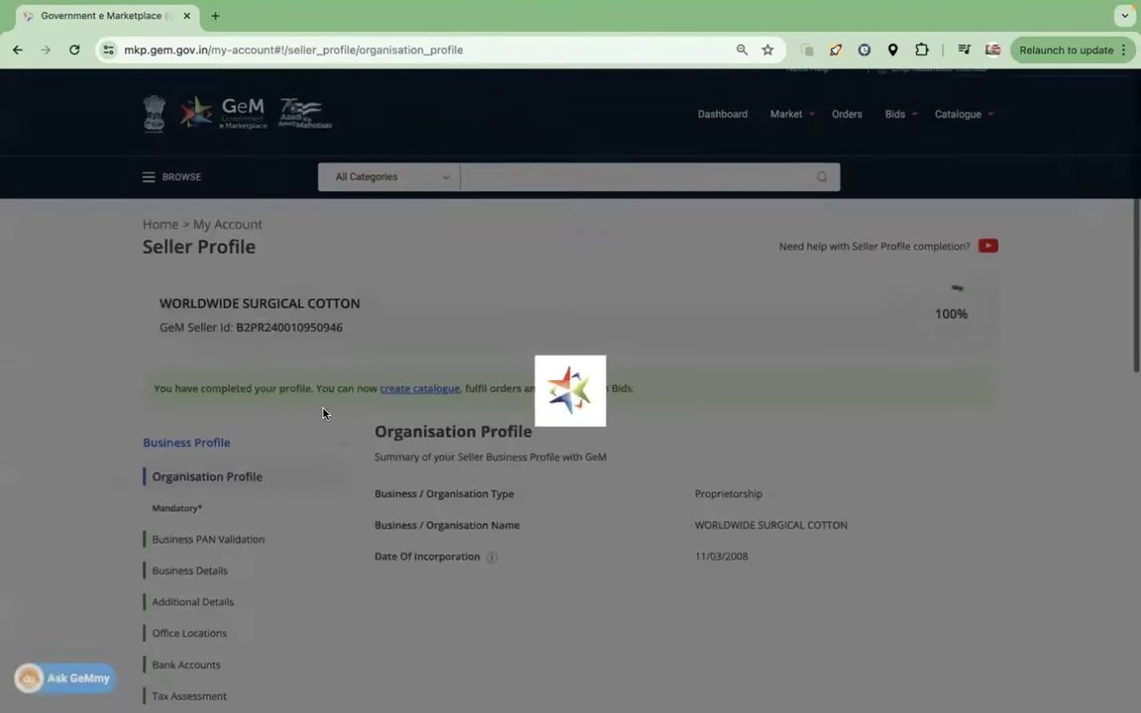
scroll(324, 413, "down", 5)
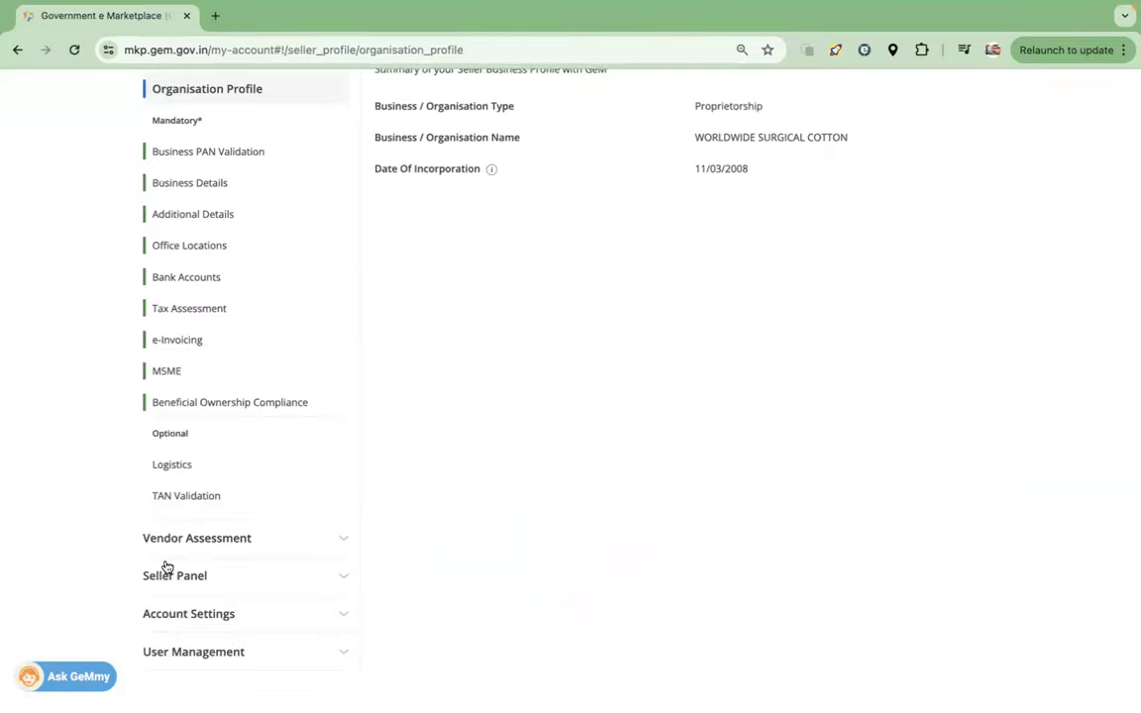
left_click(166, 578)
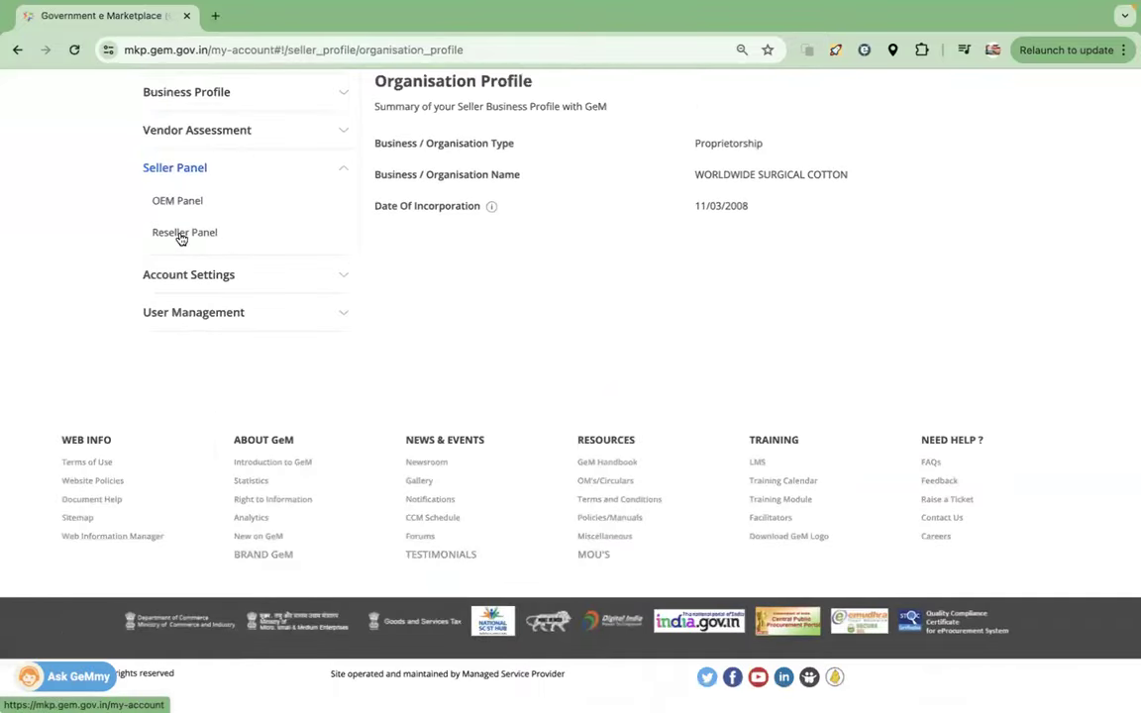
left_click(181, 236)
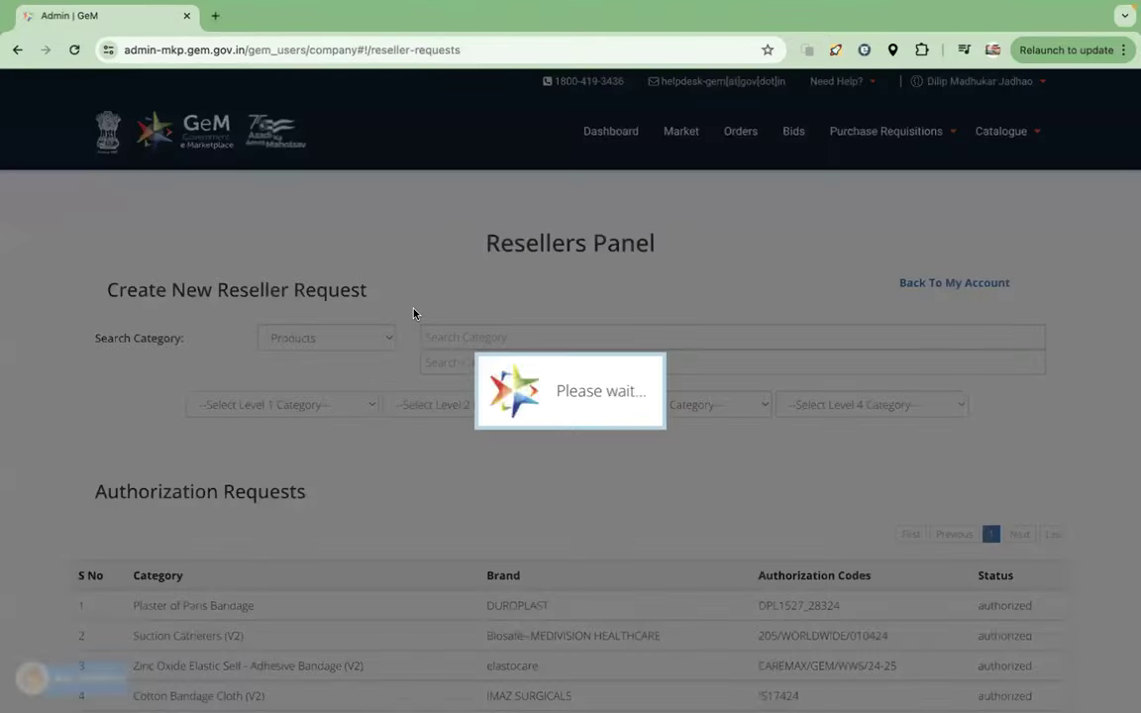
- Review row 5's authorized acer Laptop - Notebook request, including its authorization code and status
scroll(413, 472, "down", 2)
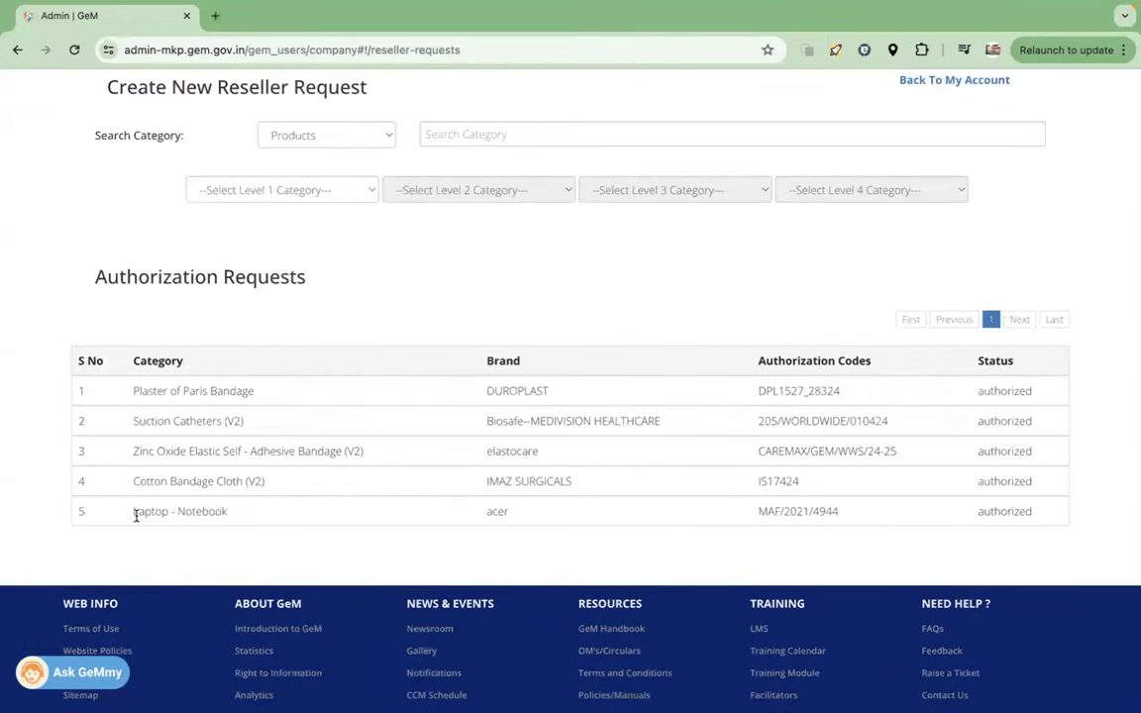
left_click_drag(137, 513, 237, 513)
left_click_drag(484, 516, 532, 517)
left_click_drag(841, 513, 783, 512)
left_click_drag(1037, 519, 967, 519)
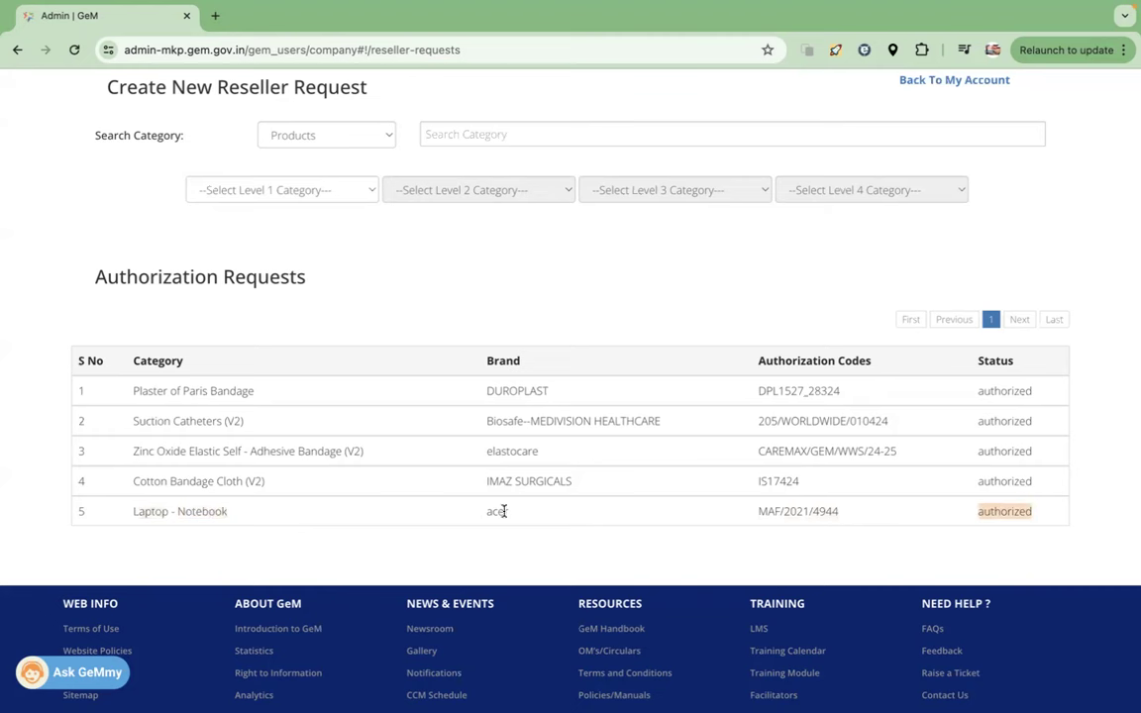
left_click_drag(234, 515, 131, 513)
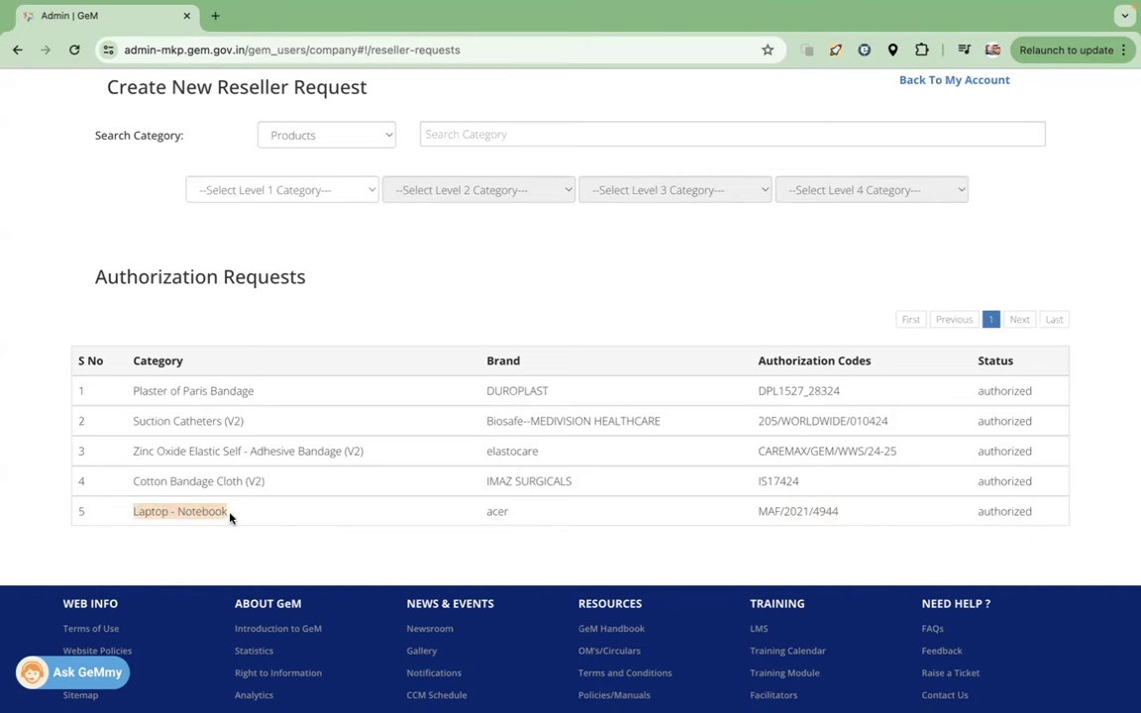
left_click(500, 513)
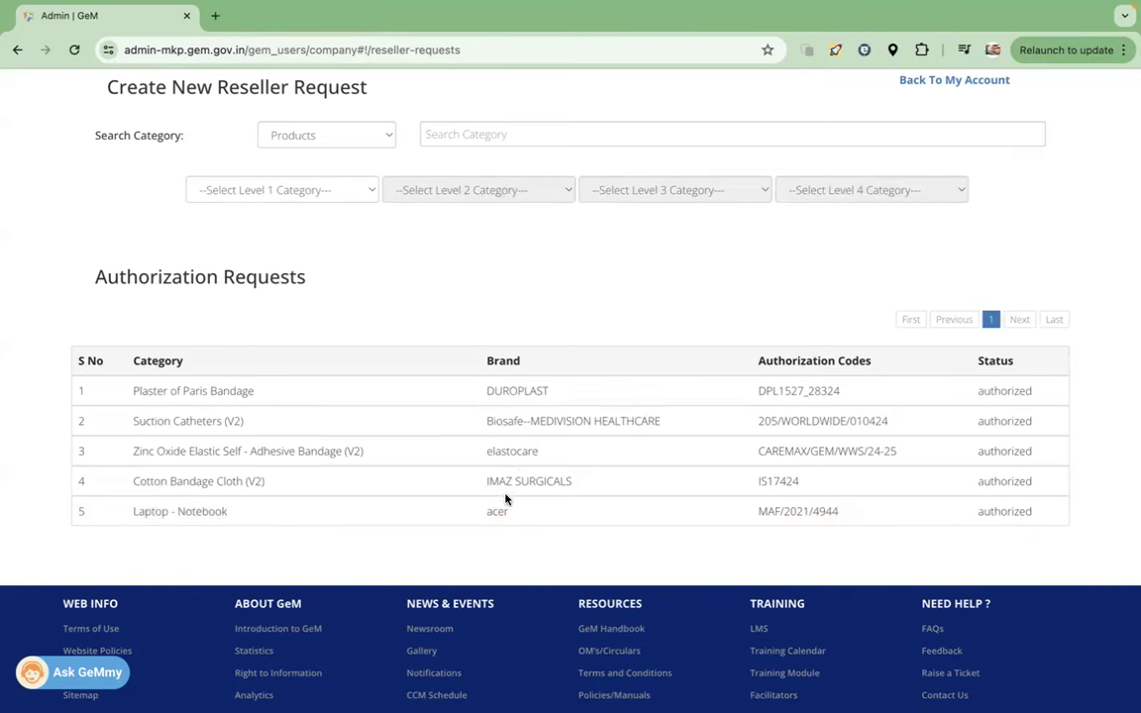
- Recheck the request rows, then return to the marketplace home page via Market
scroll(583, 410, "up", 1)
left_click_drag(128, 523, 234, 531)
left_click_drag(486, 519, 511, 518)
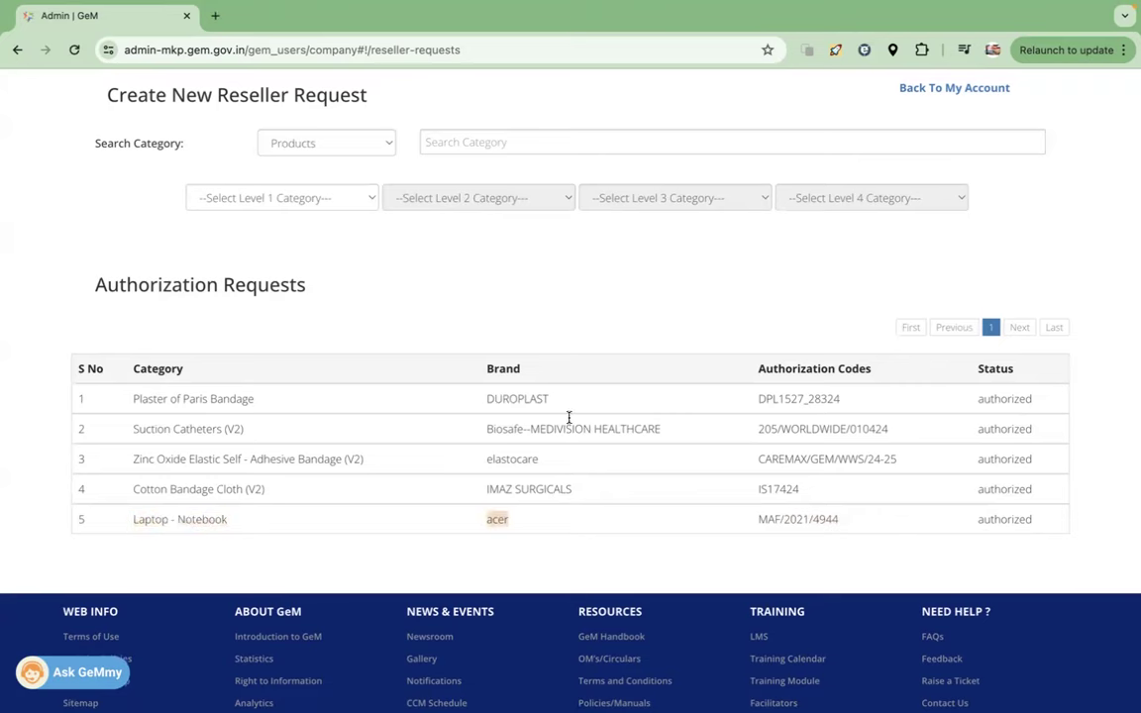
scroll(572, 416, "up", 3)
left_click(678, 130)
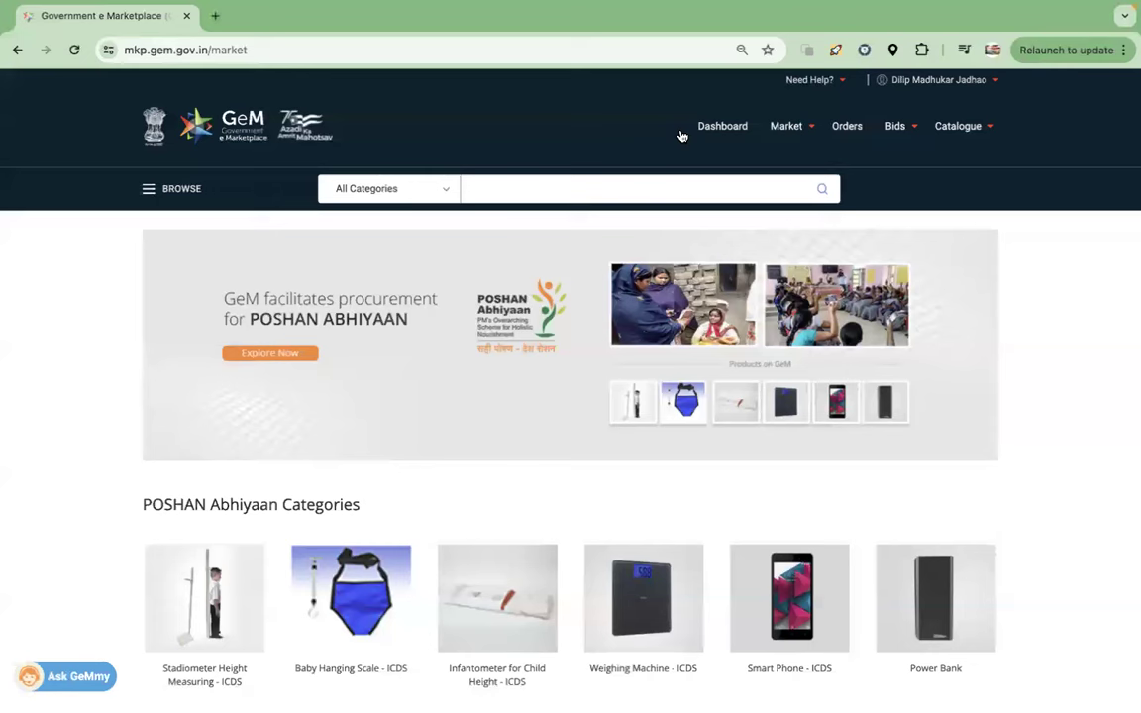
- Search 'LAPTOP' and open the Laptop - Notebook category listing
left_click(520, 187)
type("LAPTOP NO")
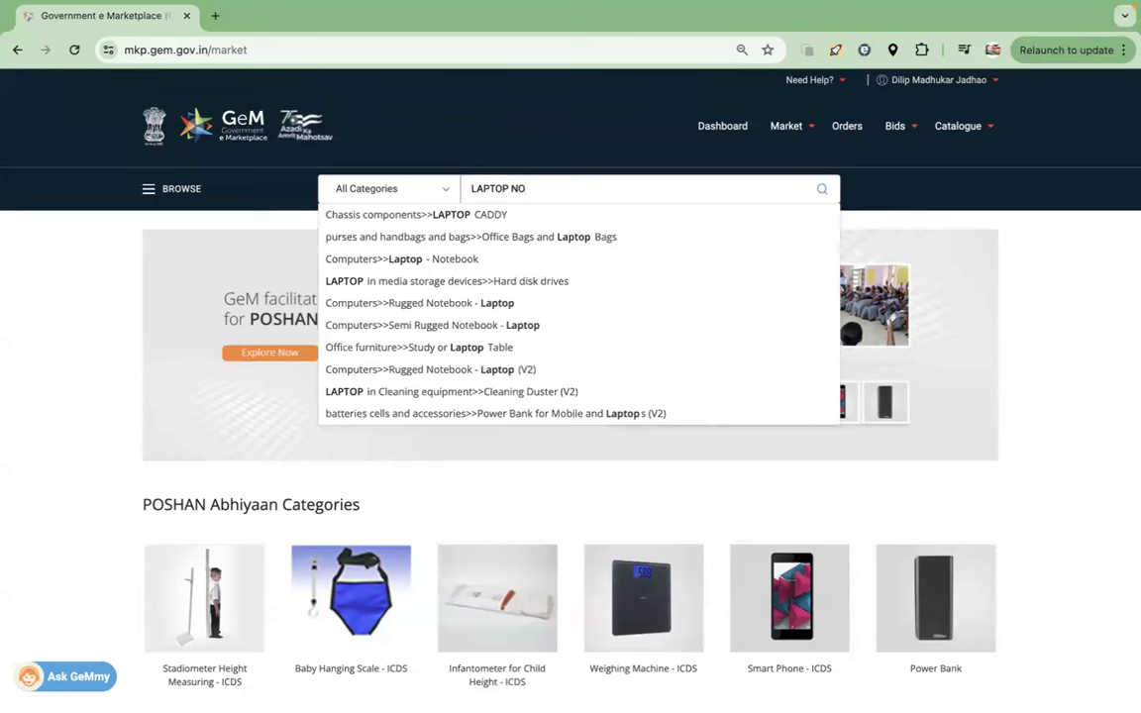
left_click(444, 220)
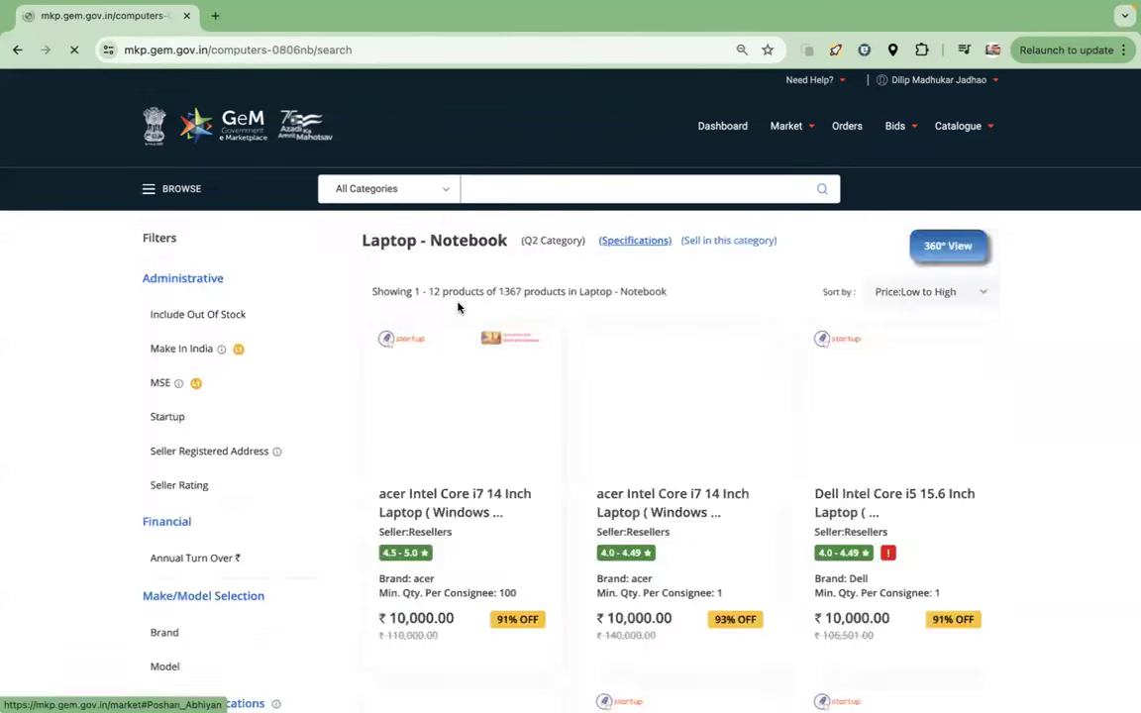
- View the Dell Intel Core i5 15.6 Inch laptop in a new tab, then go back to the results
scroll(445, 376, "down", 4)
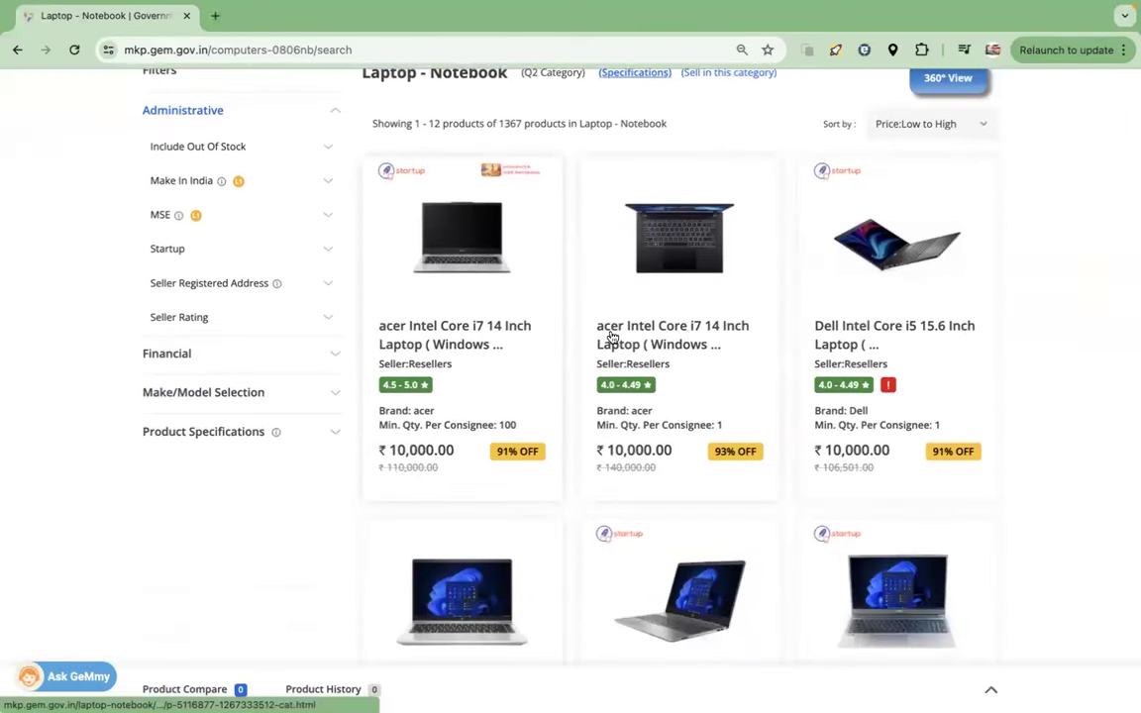
left_click(848, 336, "ctrl")
left_click(280, 14)
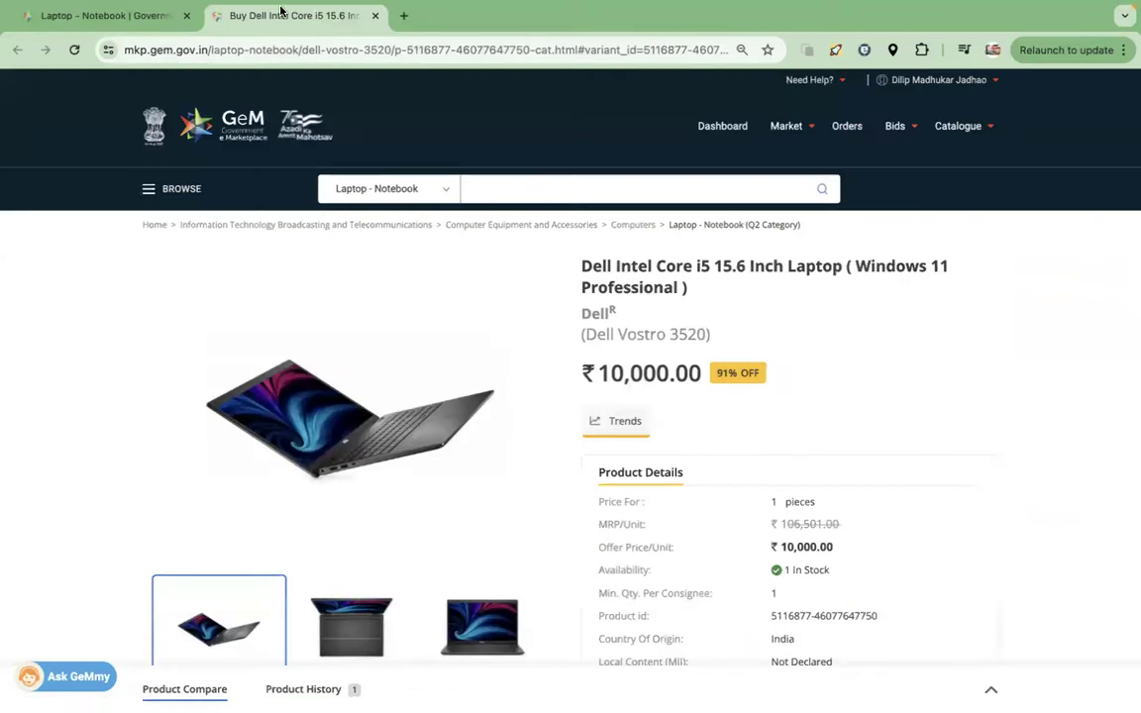
scroll(750, 510, "down", 4)
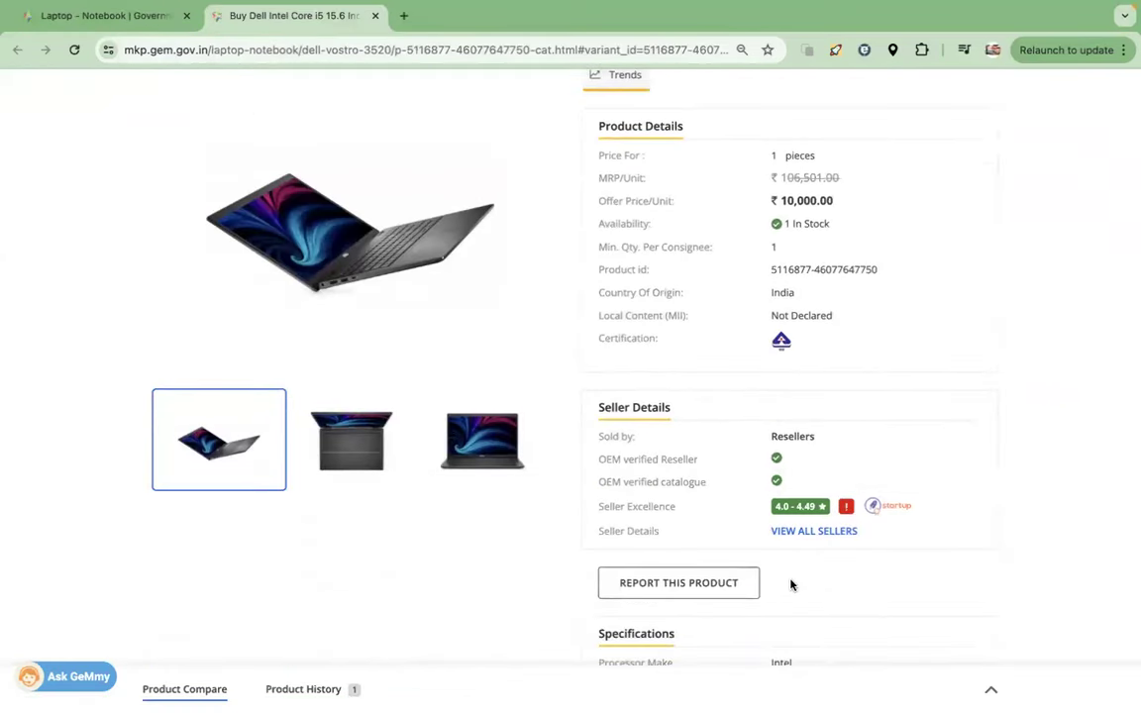
left_click(113, 18)
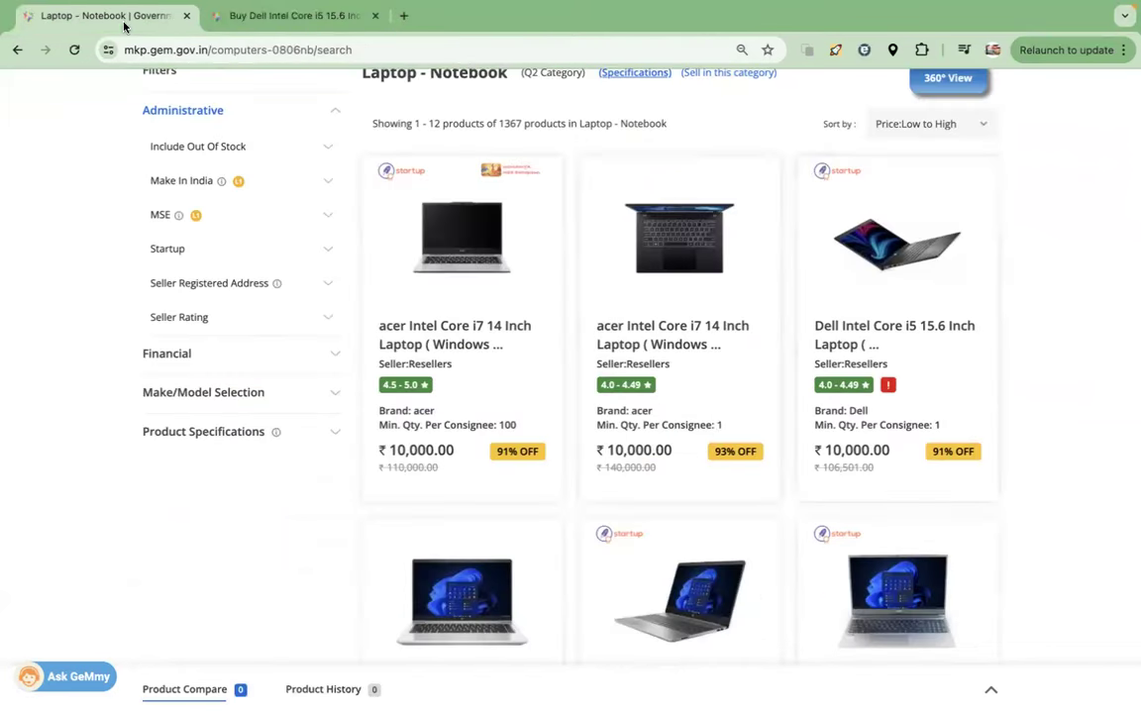
- Open the acer Intel Core i7 laptop in a background tab, review it, and return to results
middle_click(657, 345)
scroll(555, 407, "down", 4)
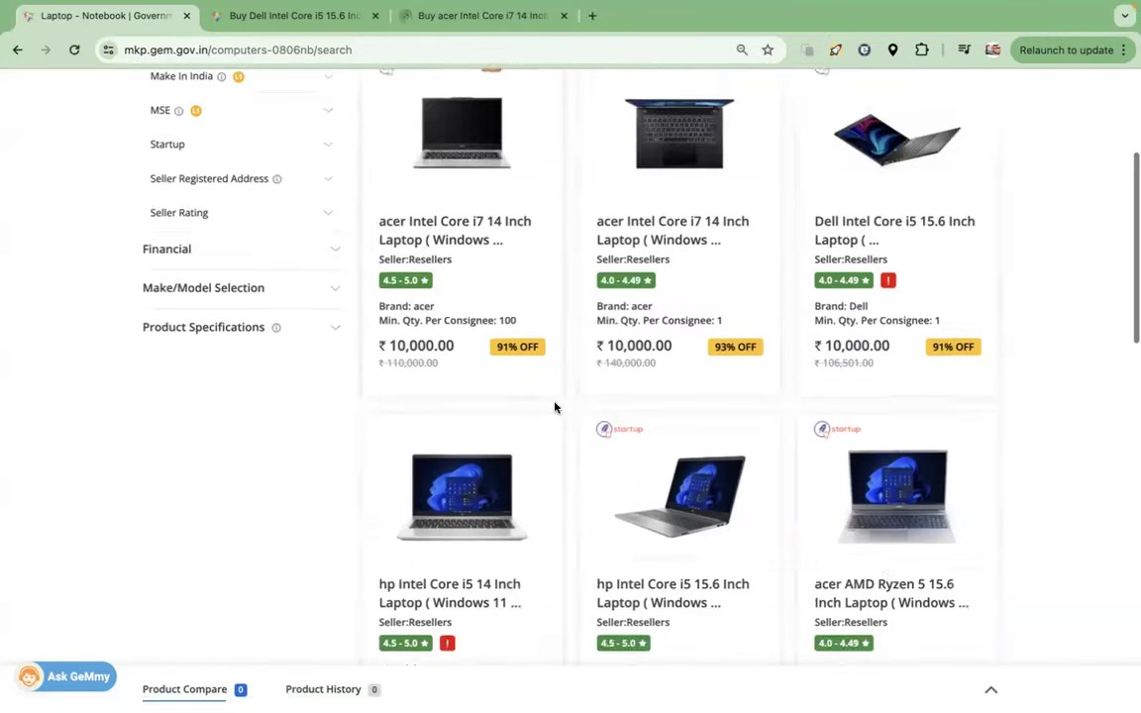
left_click(488, 25)
scroll(616, 378, "down", 4)
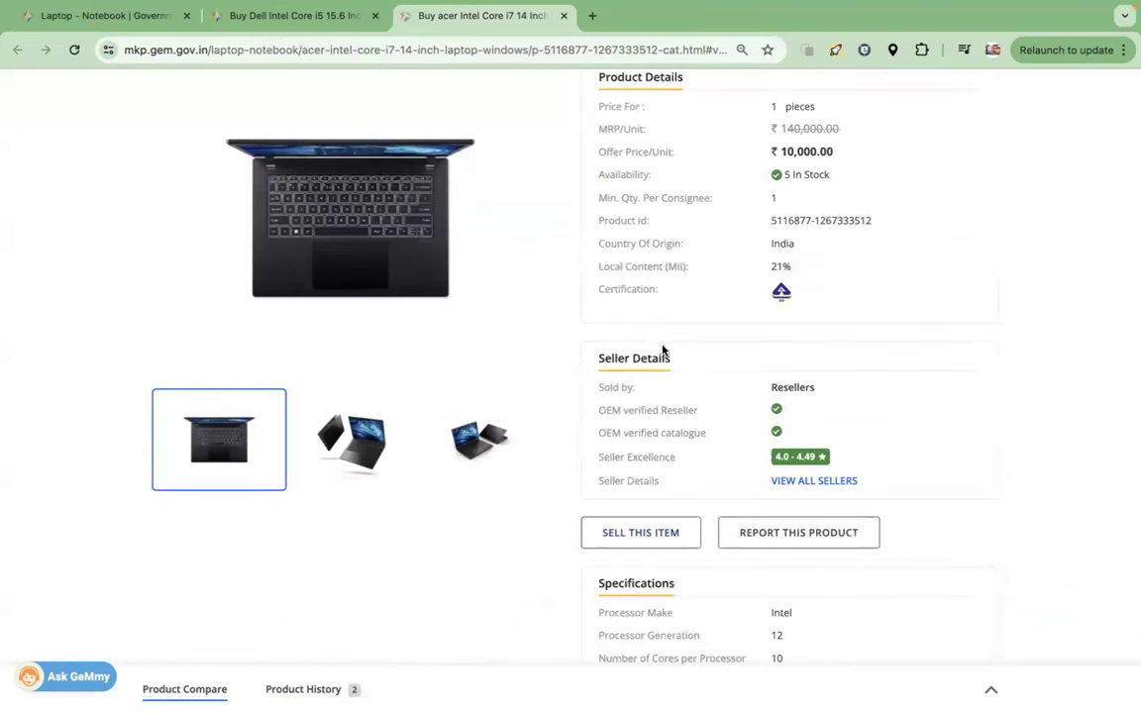
scroll(662, 351, "up", 4)
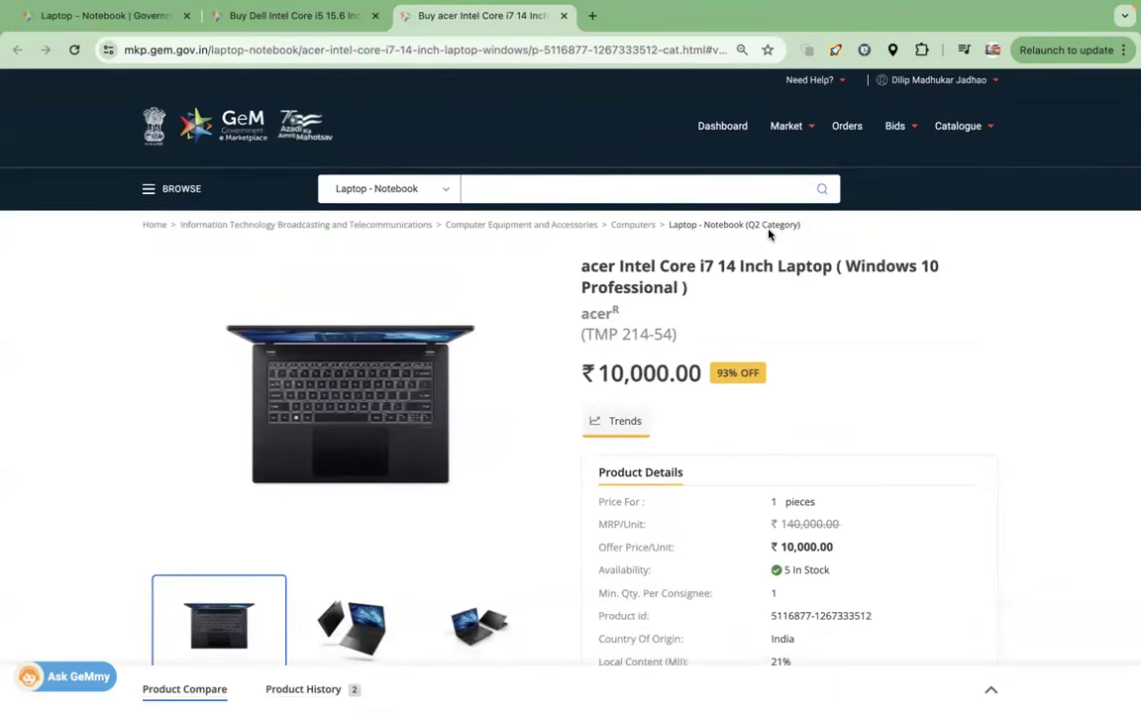
left_click(72, 15)
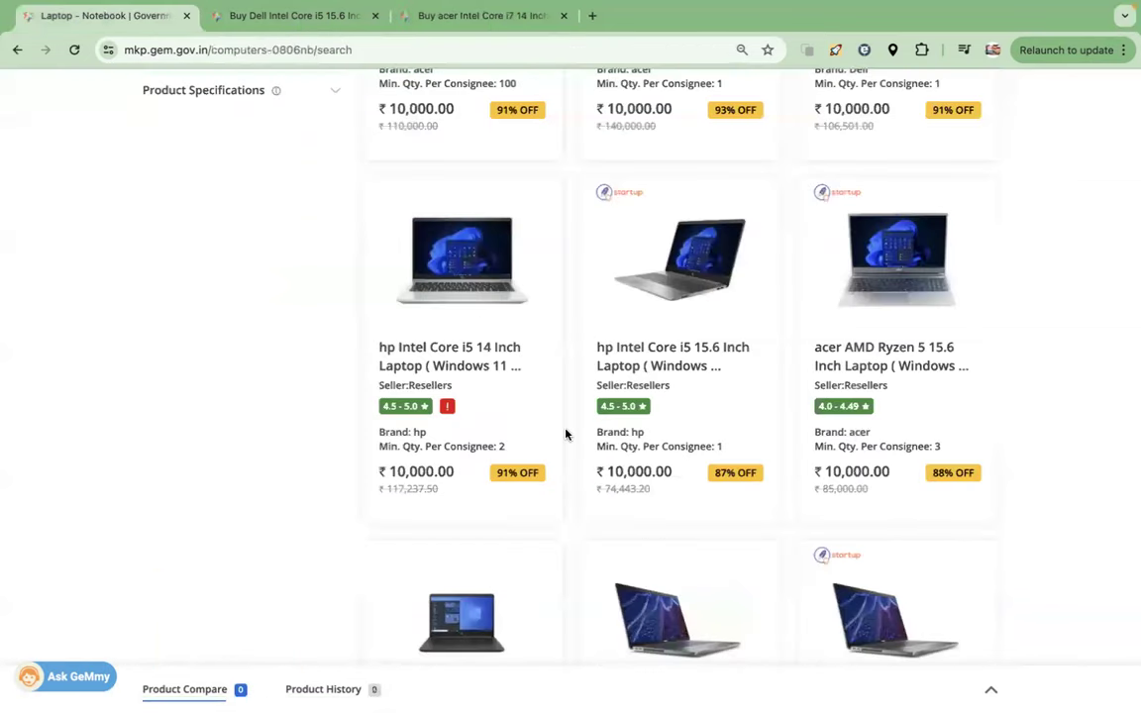
- Open an acer Intel Core i3 14 Inch laptop in a new tab and browse its photos
scroll(565, 433, "down", 5)
scroll(568, 436, "down", 1)
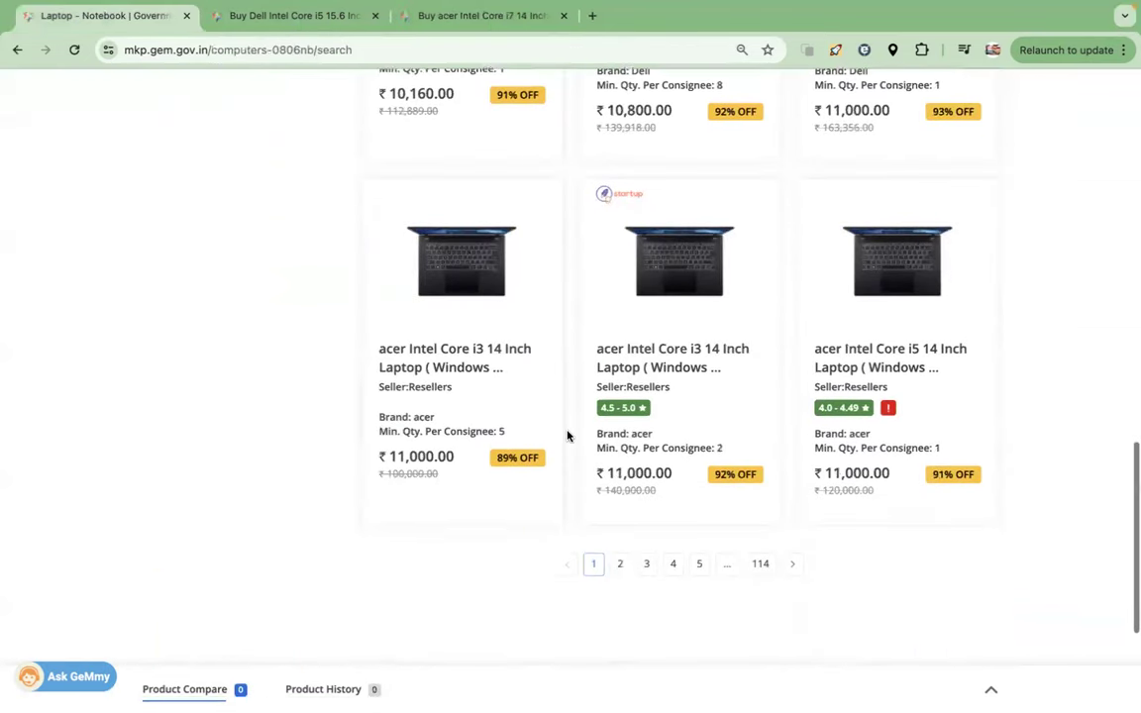
middle_click(457, 359)
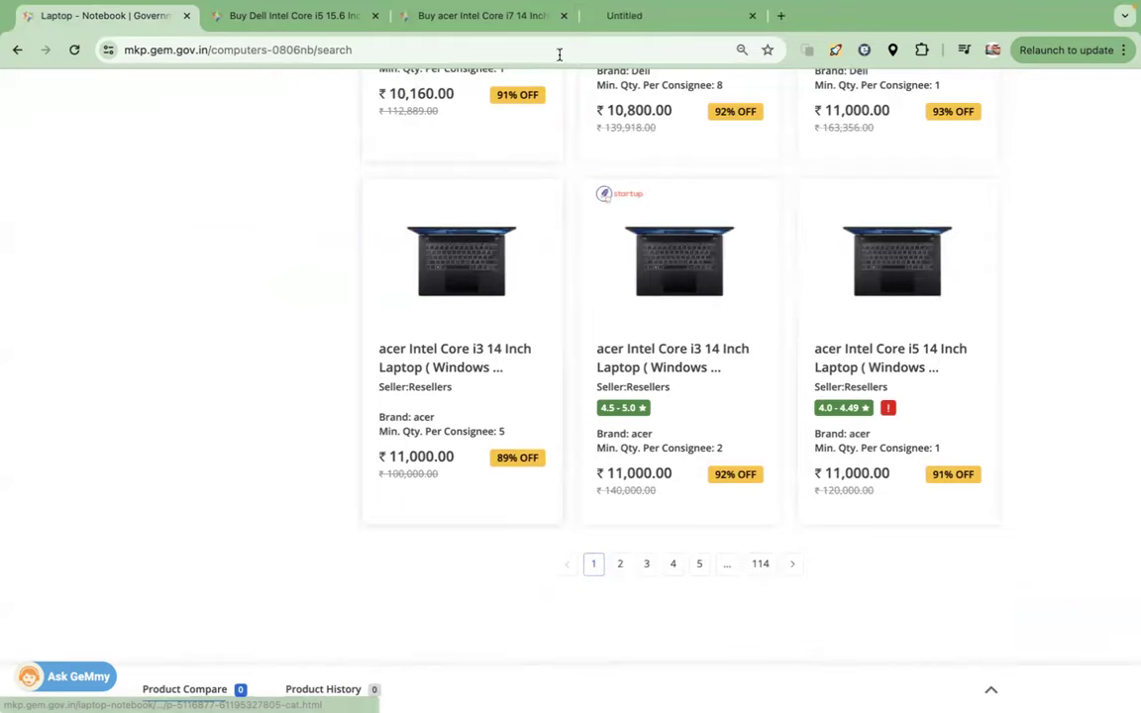
left_click(654, 15)
scroll(634, 396, "down", 3)
scroll(634, 397, "down", 2)
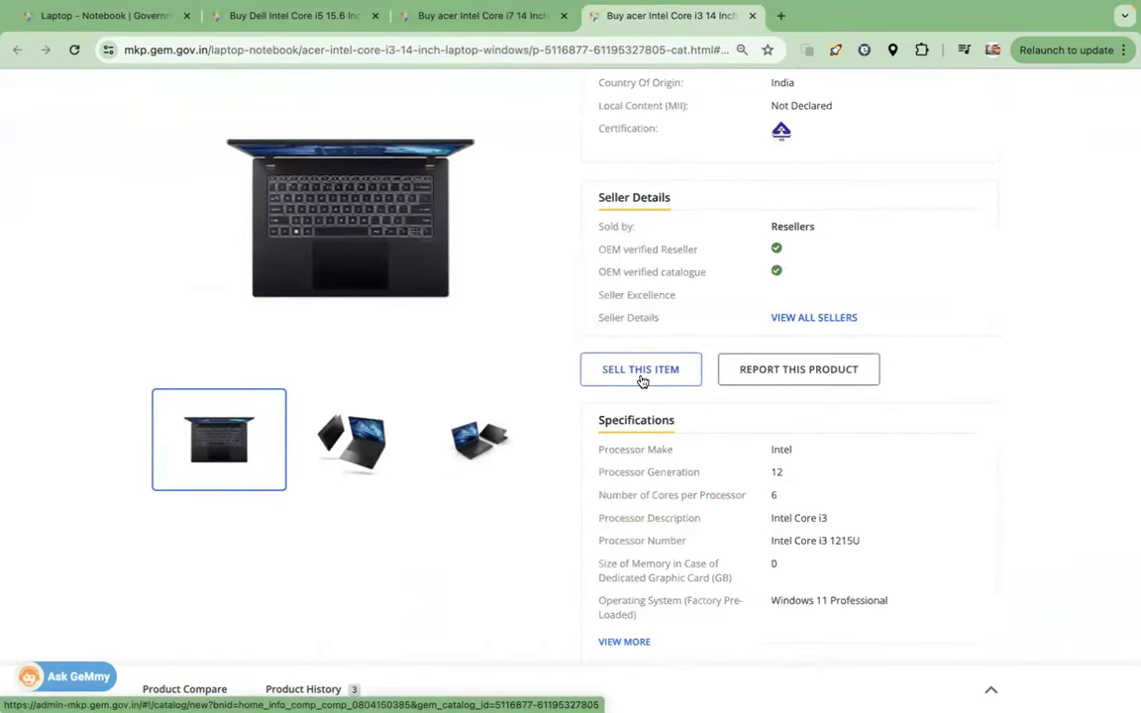
scroll(642, 382, "up", 5)
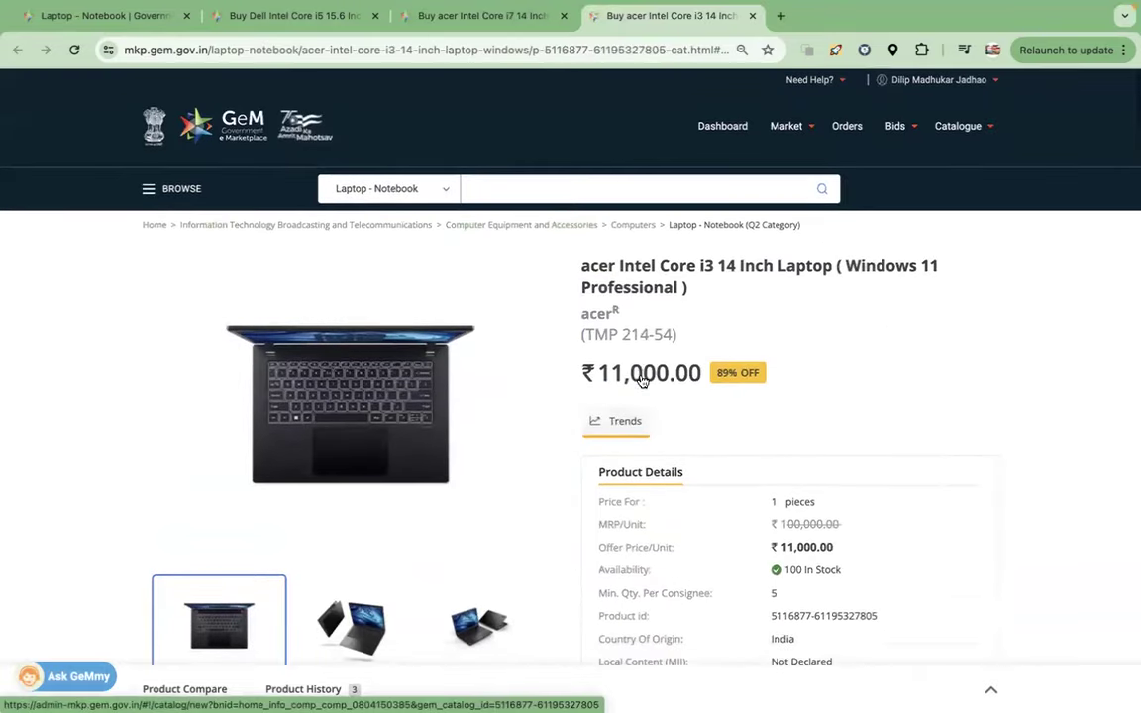
left_click(375, 624)
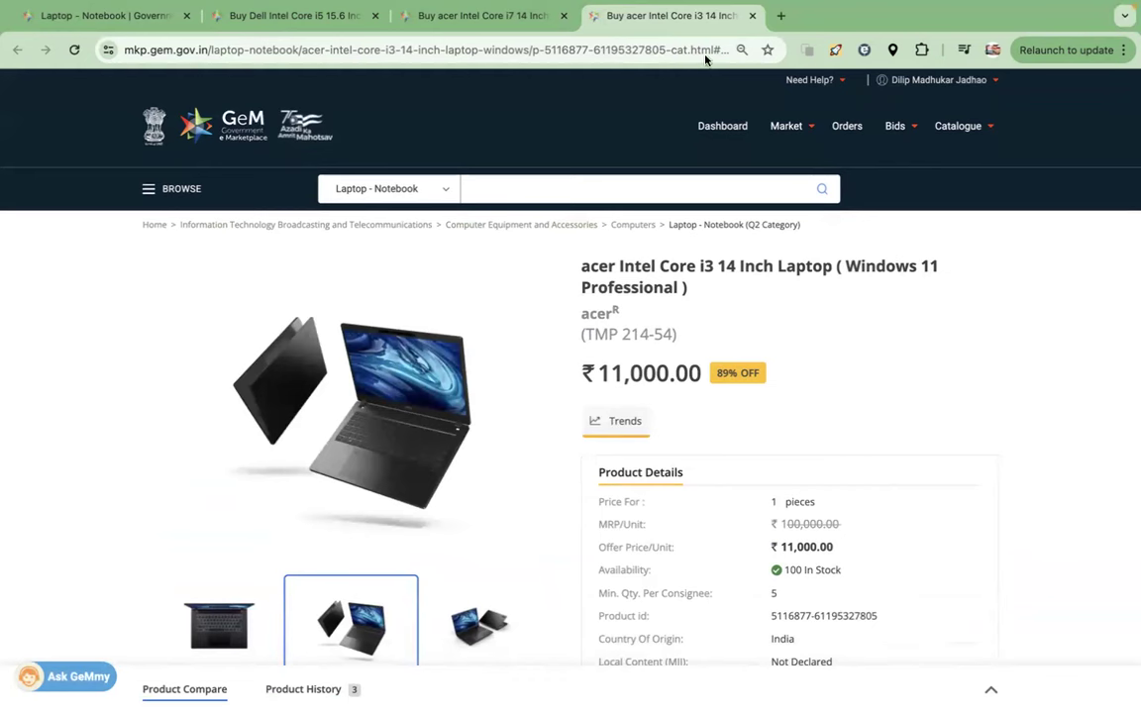
mouse_move(372, 685)
scroll(653, 317, "down", 1)
scroll(653, 317, "up", 1)
- Close the acer i3, acer i7 and Dell laptop tabs, back on the Laptop - Notebook results
left_click(752, 15)
left_click(562, 16)
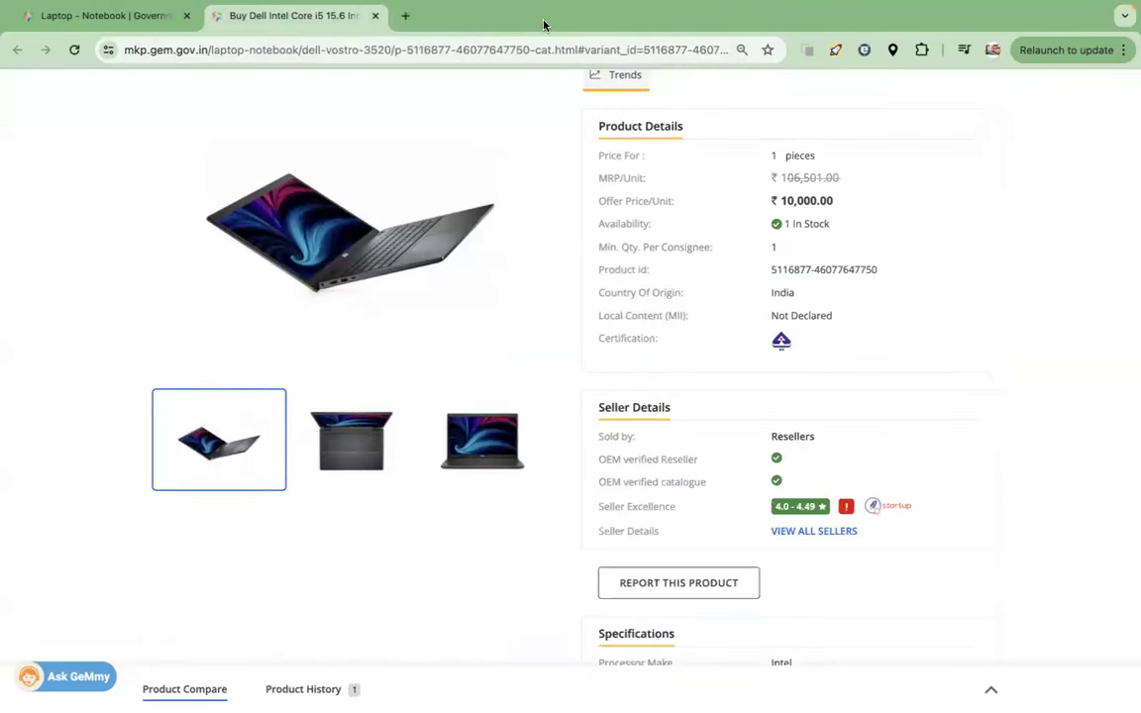
left_click(375, 16)
scroll(550, 245, "up", 10)
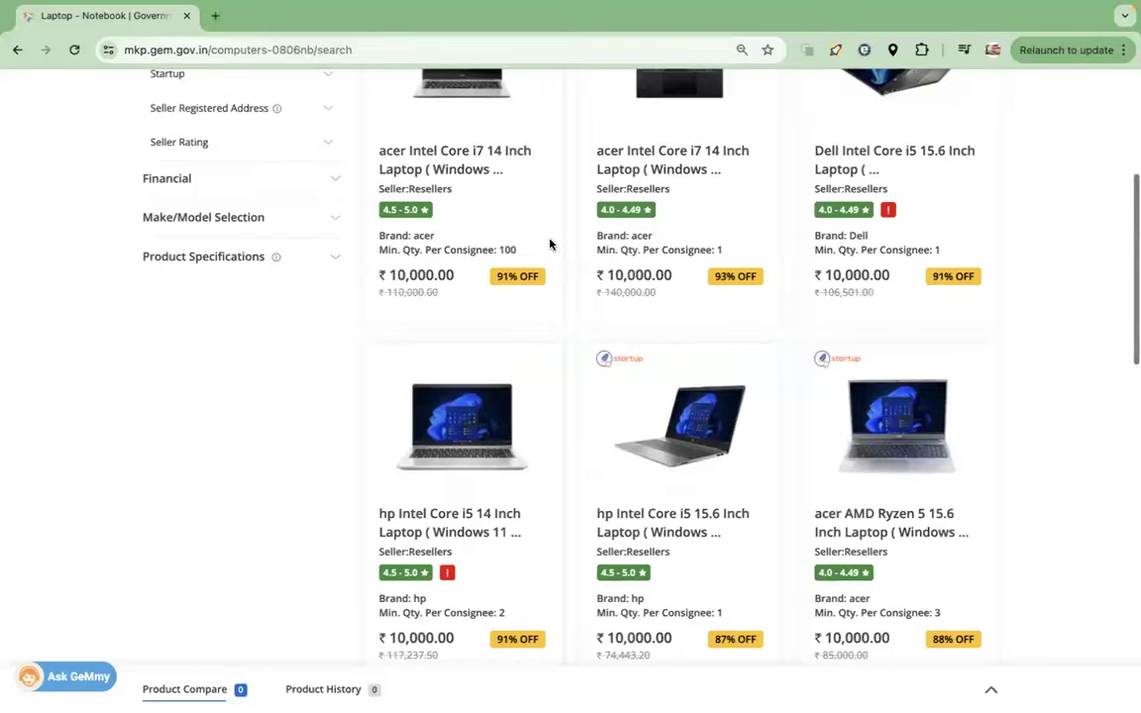
scroll(550, 244, "up", 4)
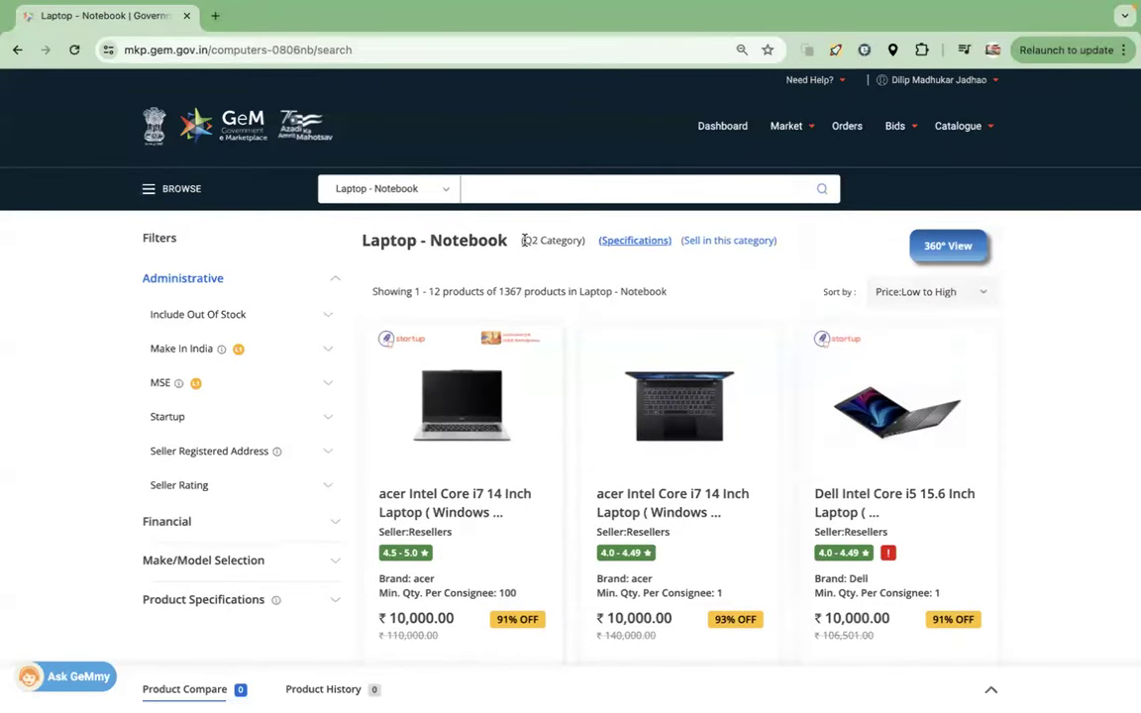
- Highlight the listing's (Q2 Category) label, then open the account options menu
left_click_drag(523, 239, 582, 243)
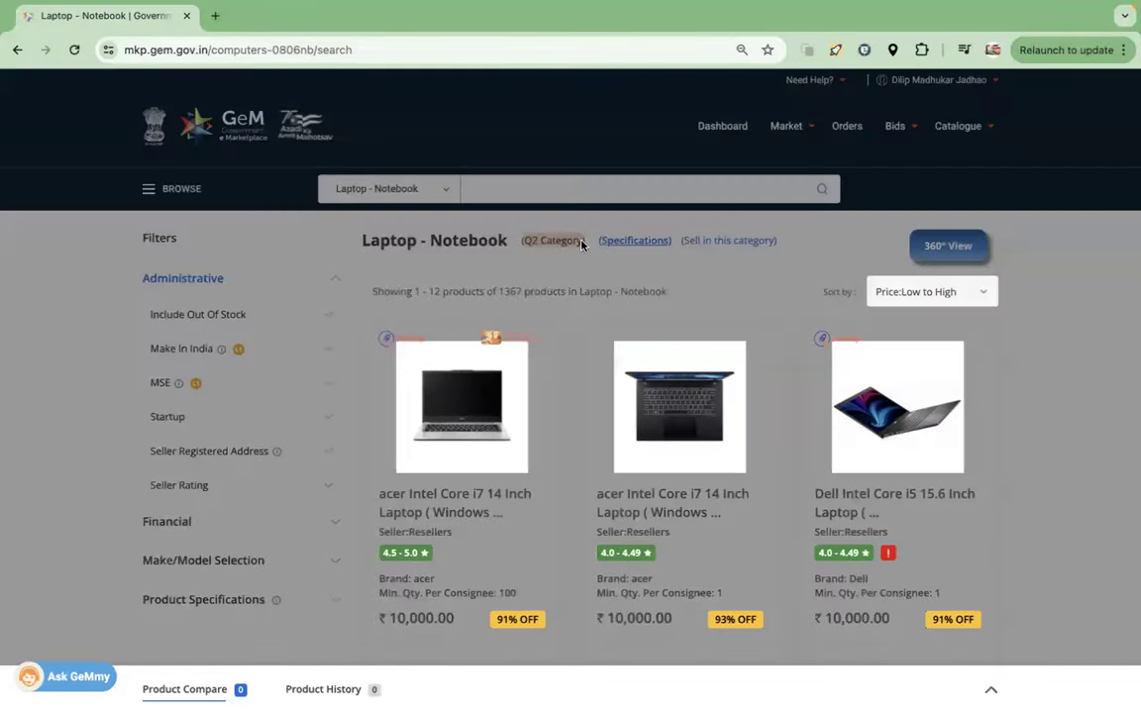
left_click(776, 171)
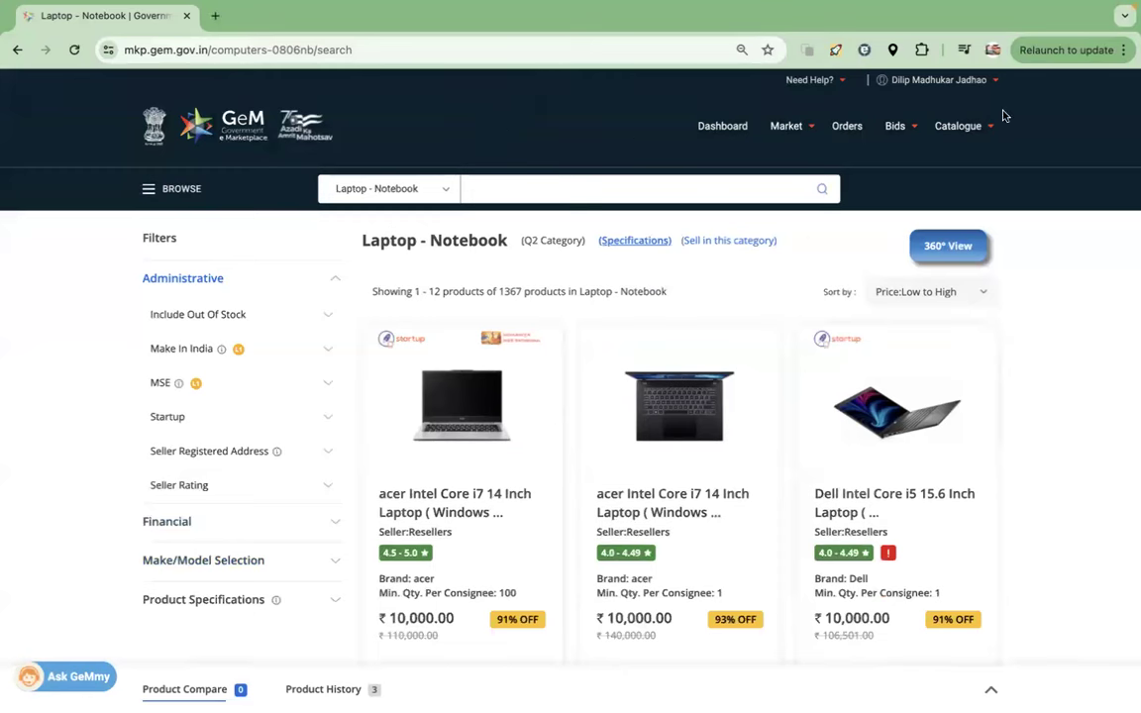
left_click(994, 80)
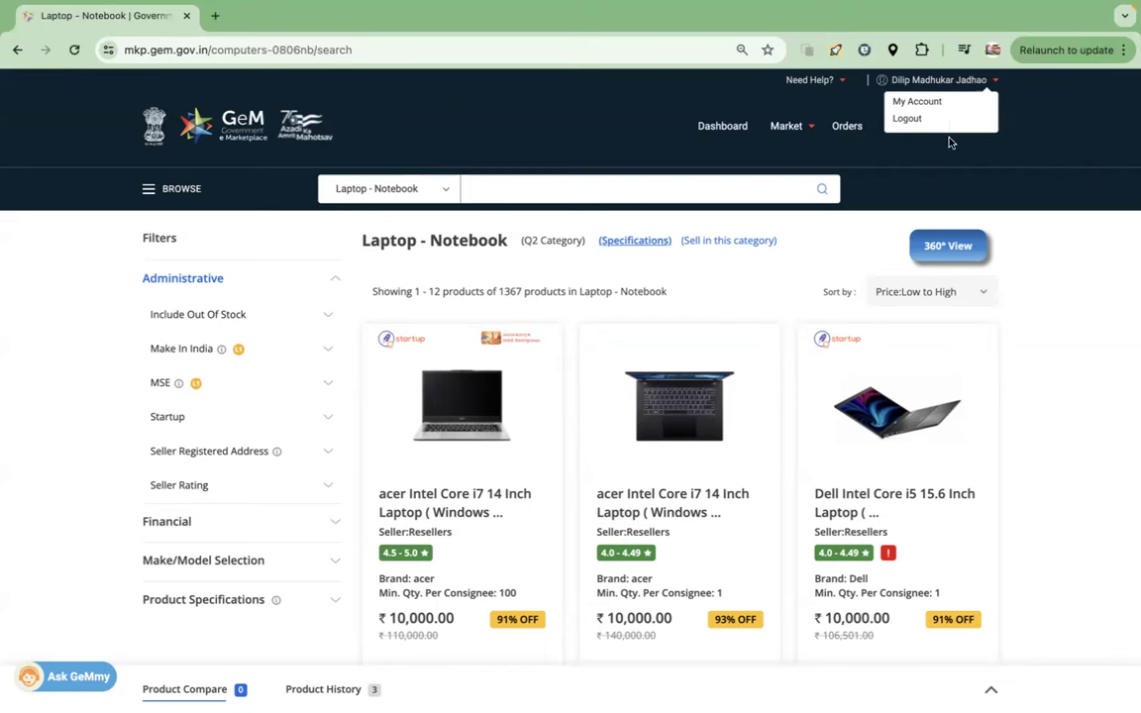
- Open the OEM Panel from My Account's Seller Panel
left_click(896, 102)
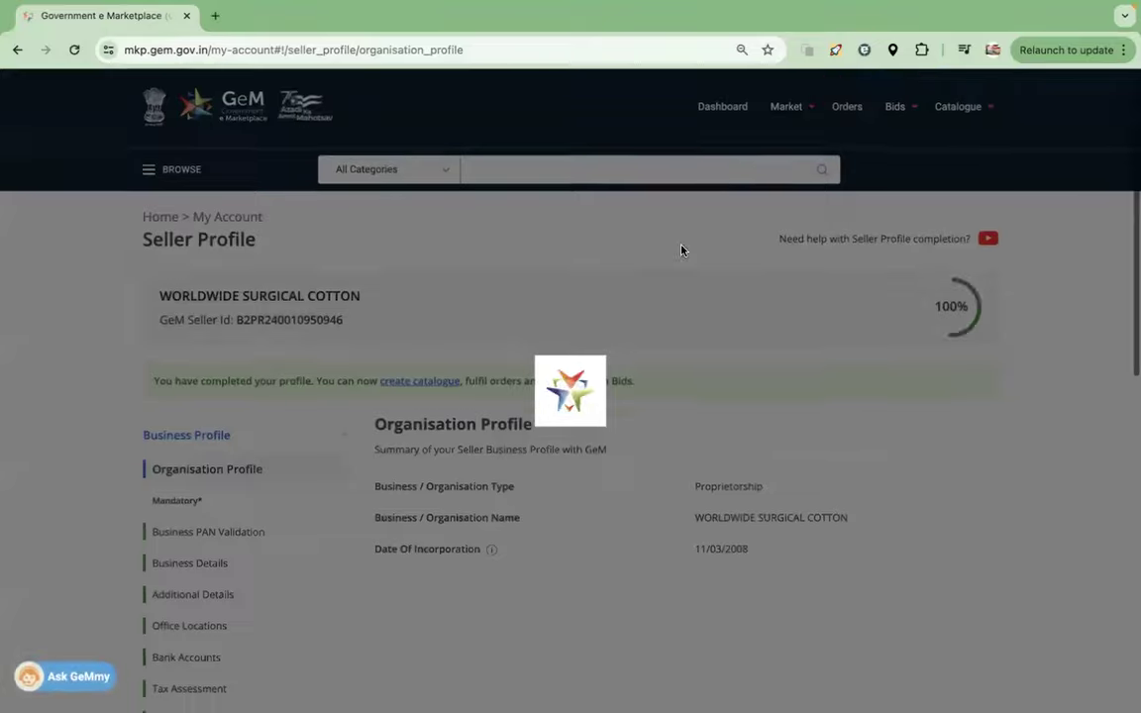
scroll(567, 363, "down", 5)
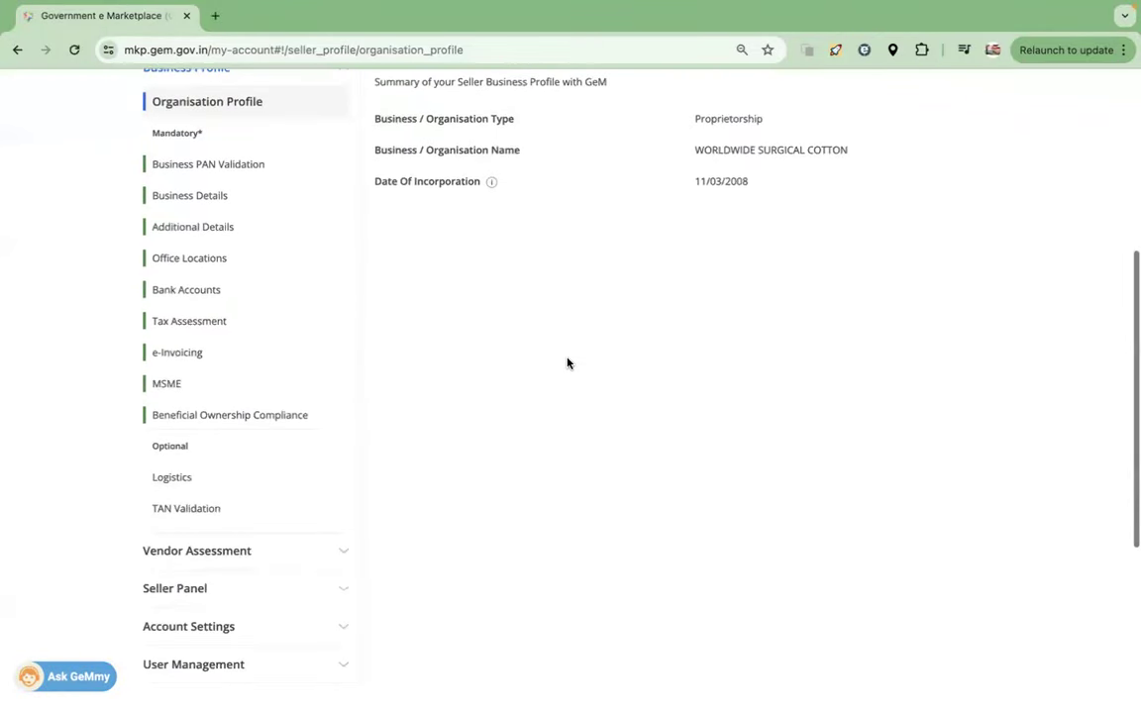
scroll(568, 362, "down", 2)
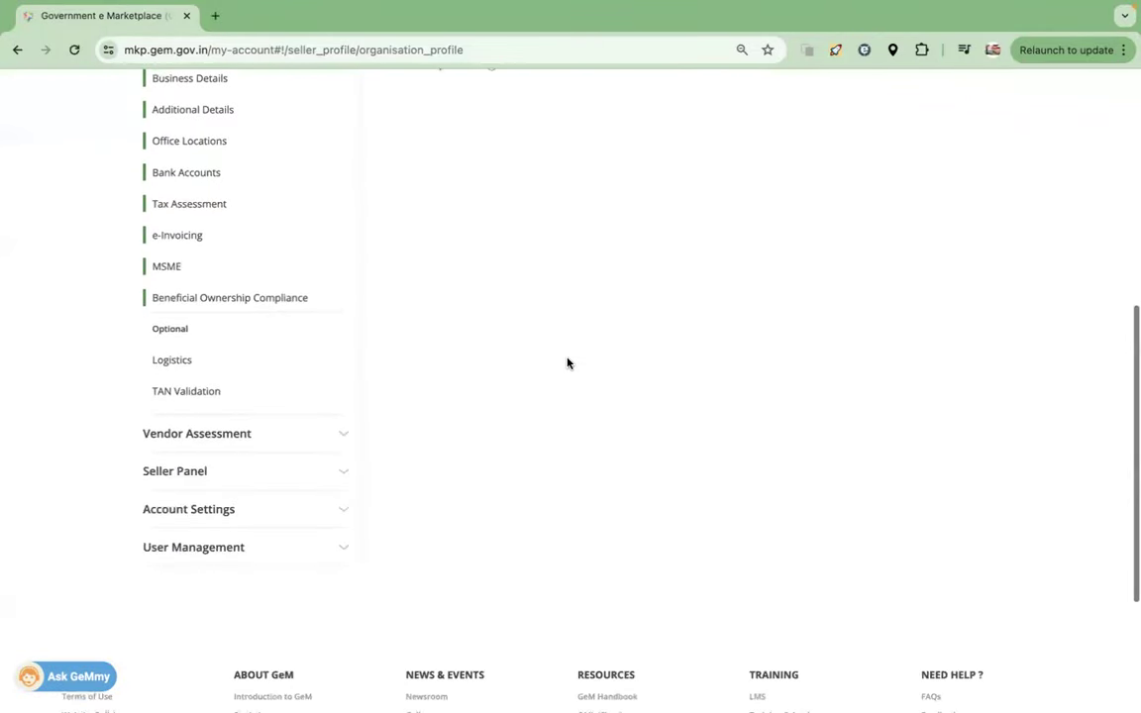
left_click(194, 474)
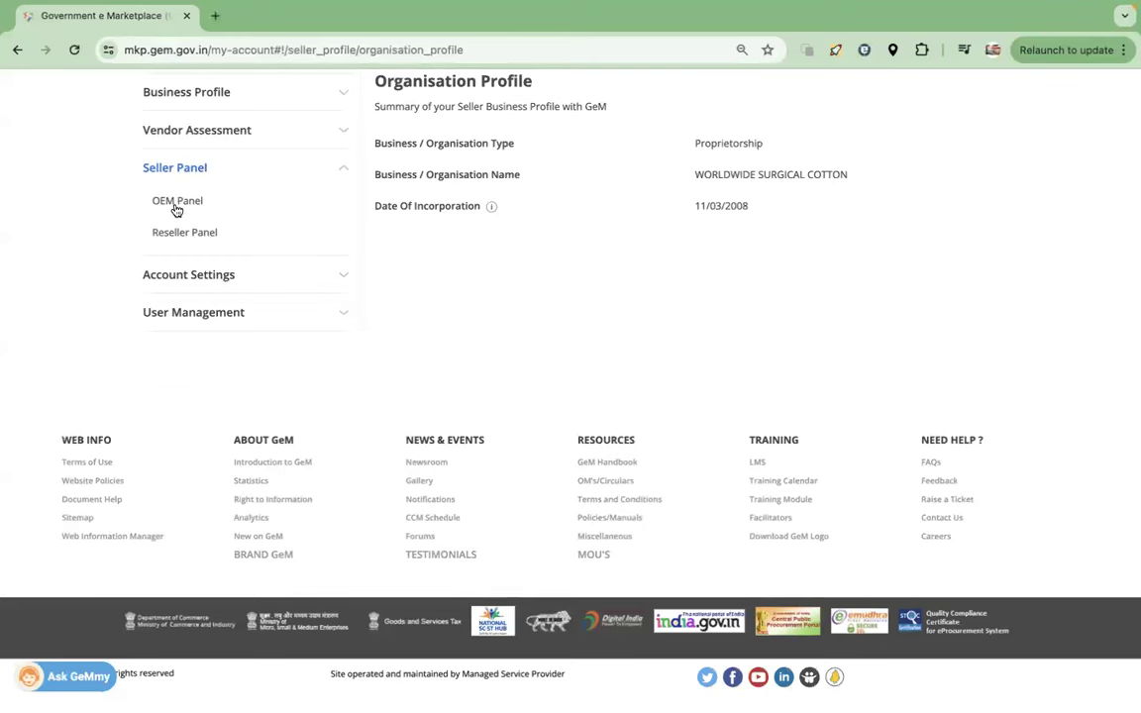
left_click(176, 204)
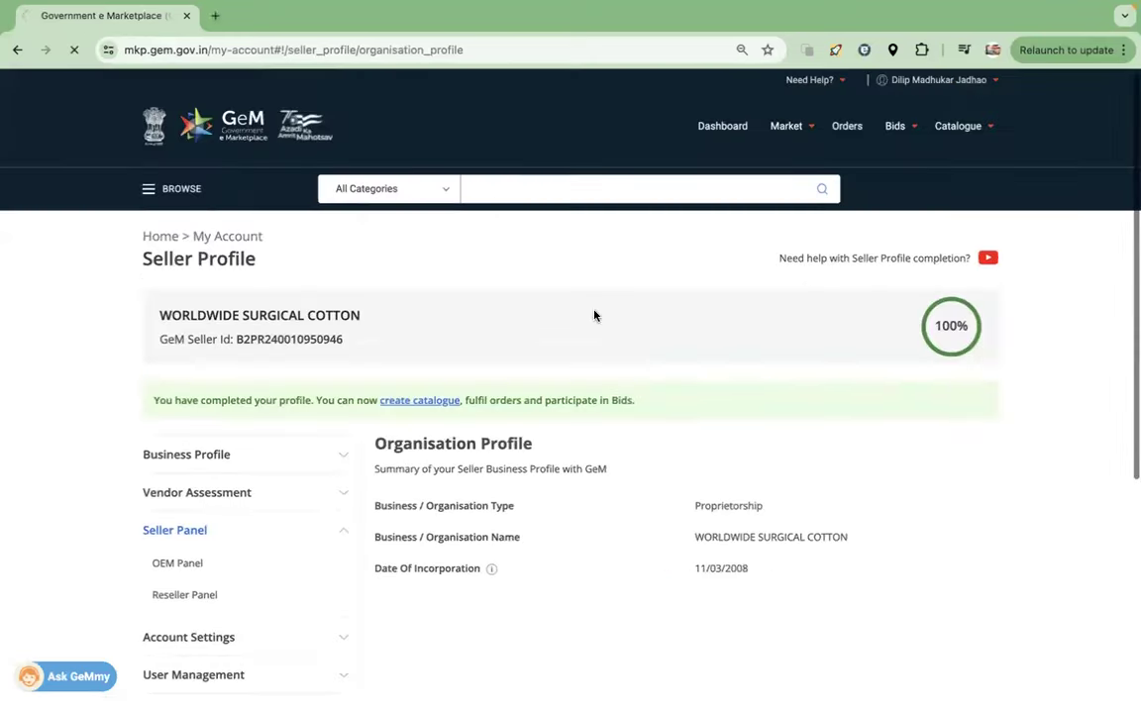
- Review the DAKSH categories and highlight Plaster of Paris Bandage (V2)
scroll(595, 330, "down", 2)
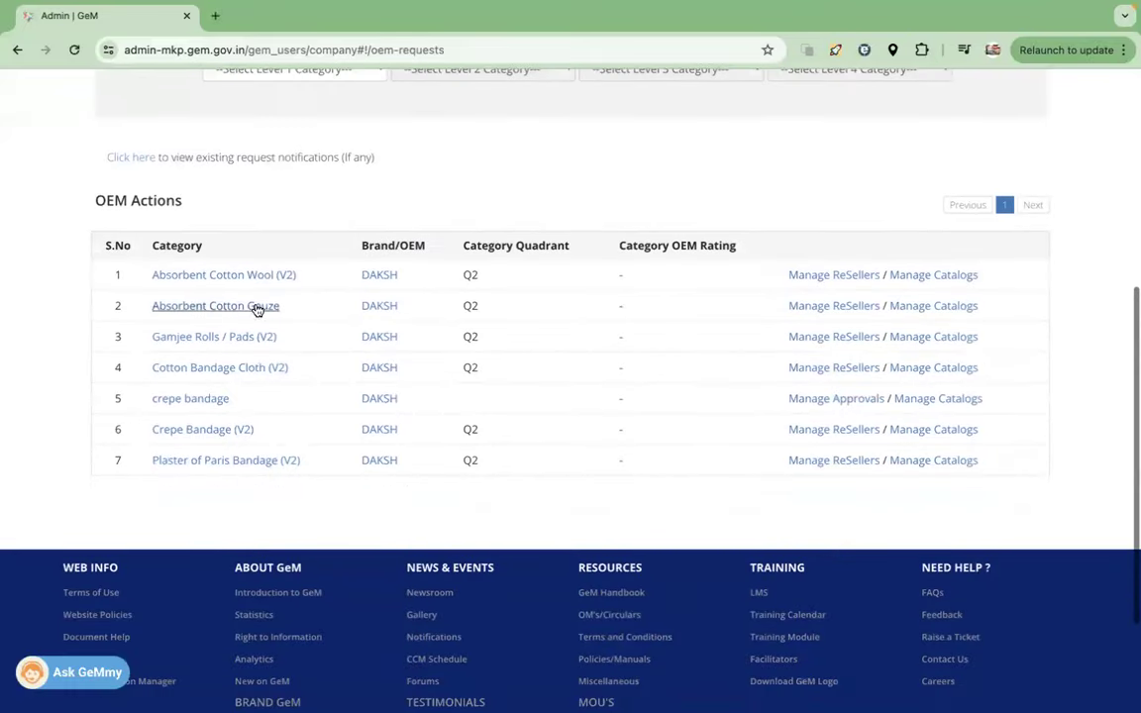
left_click_drag(111, 273, 237, 464)
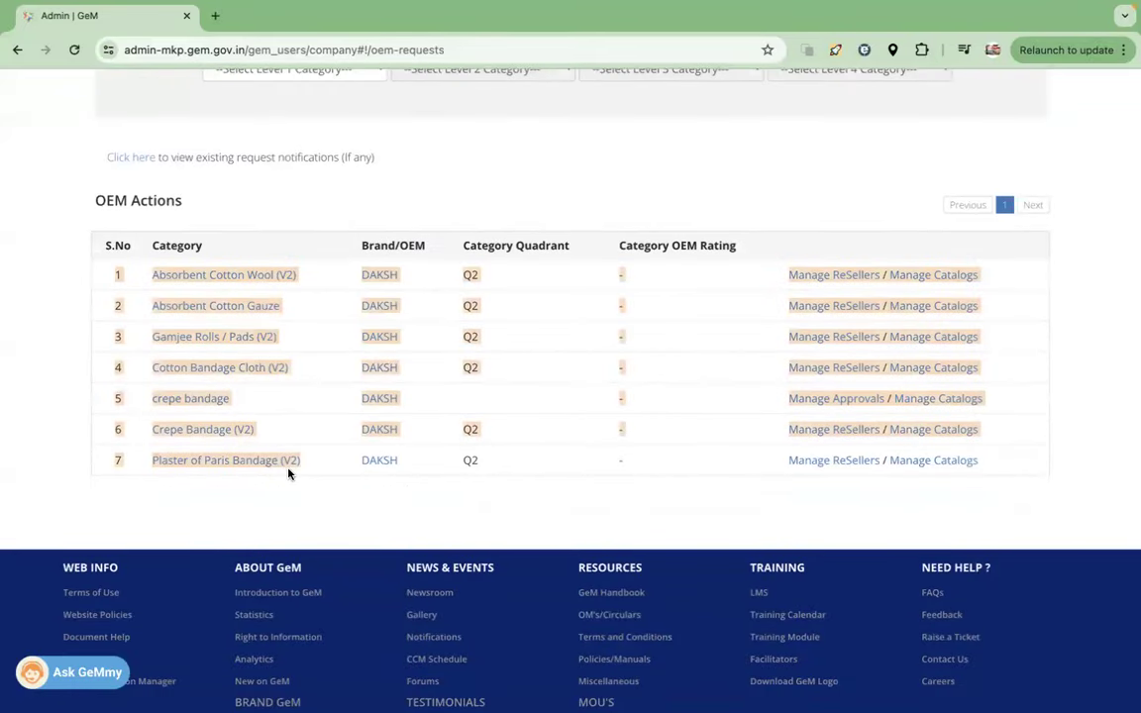
left_click(237, 464)
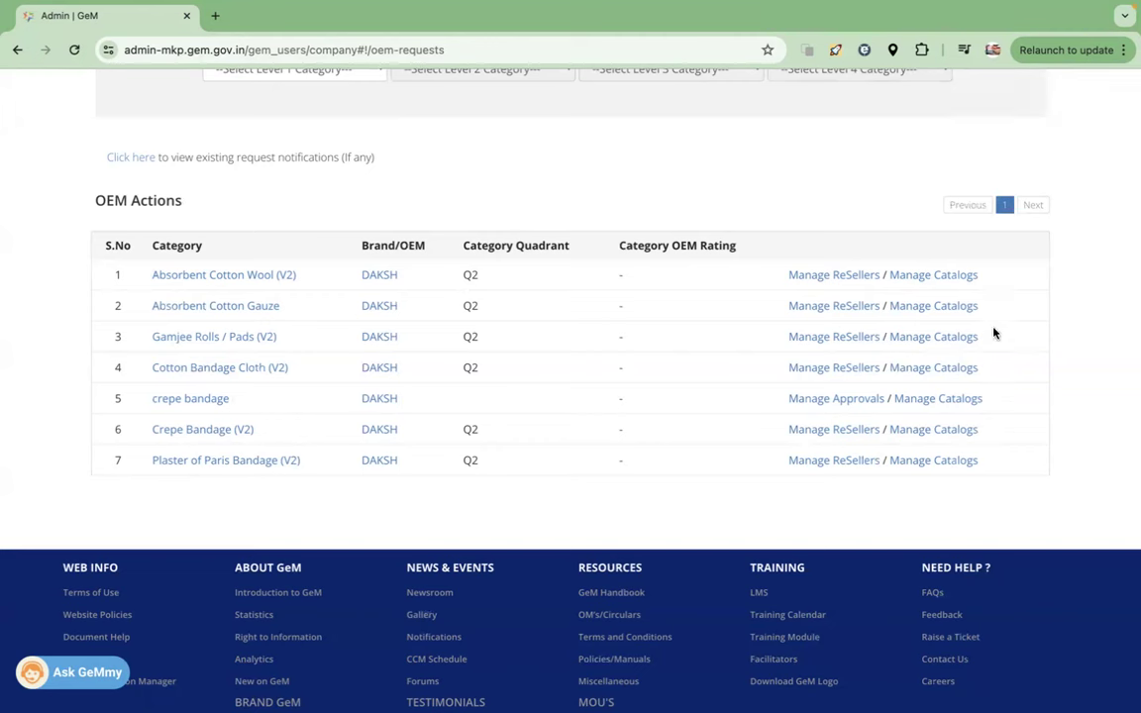
scroll(968, 305, "down", 1)
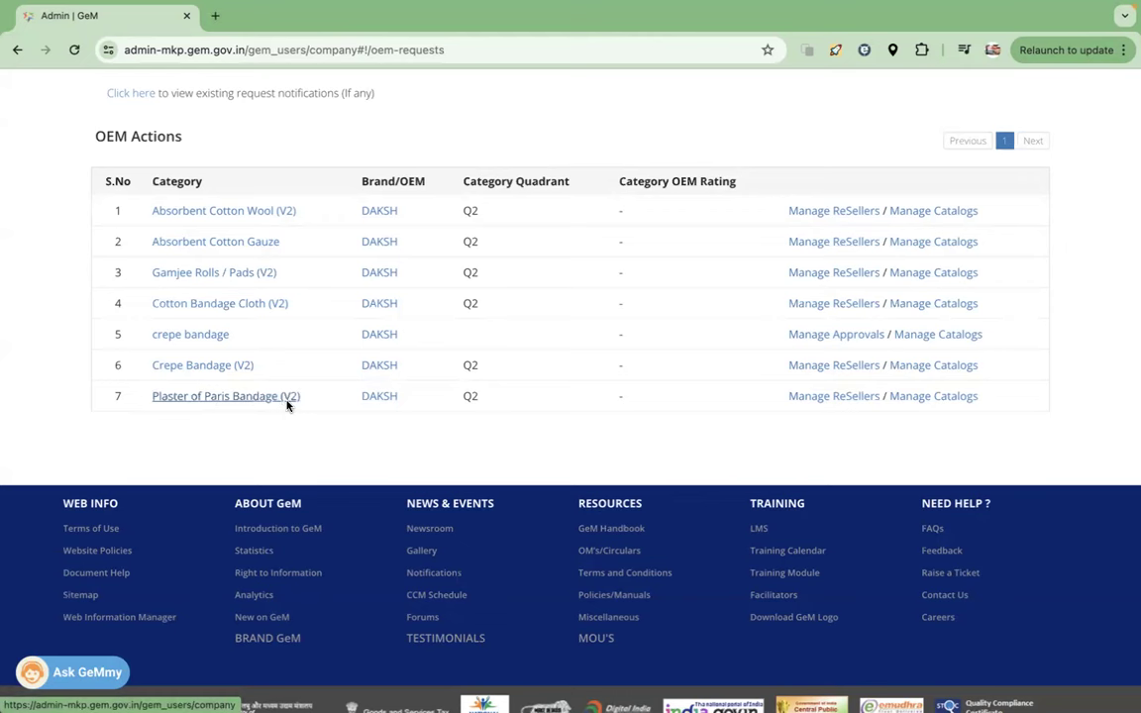
left_click_drag(311, 397, 153, 394)
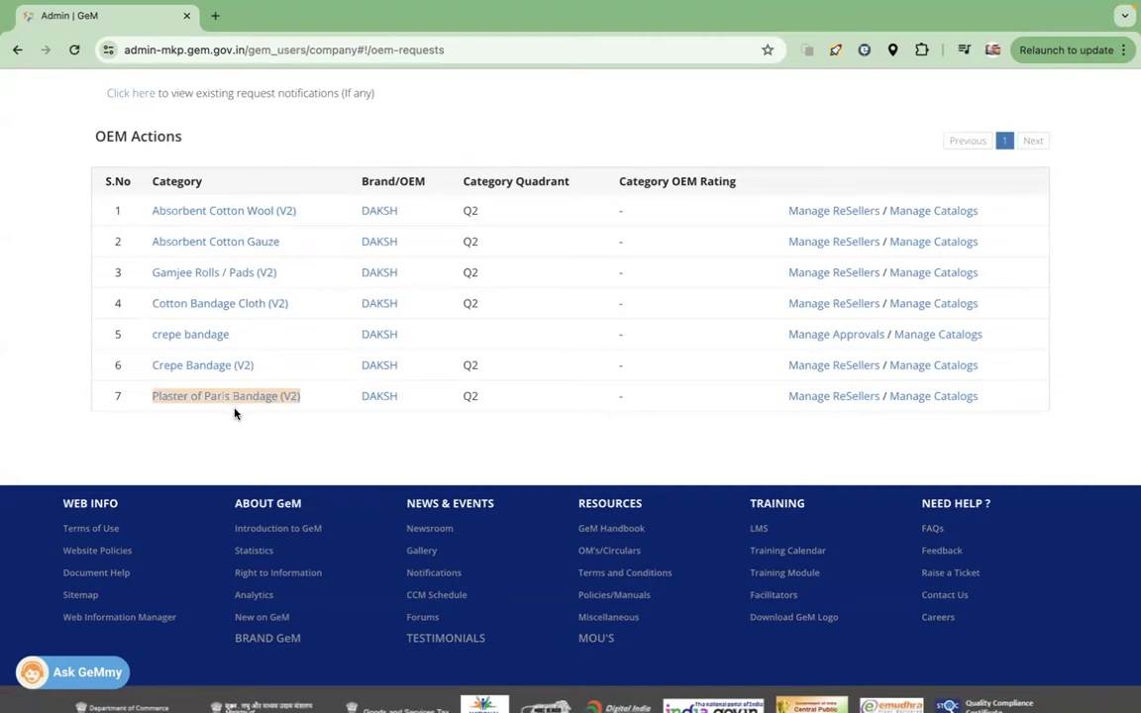
- Open Manage ReSellers for the Plaster of Paris Bandage (V2) category
left_click(832, 395)
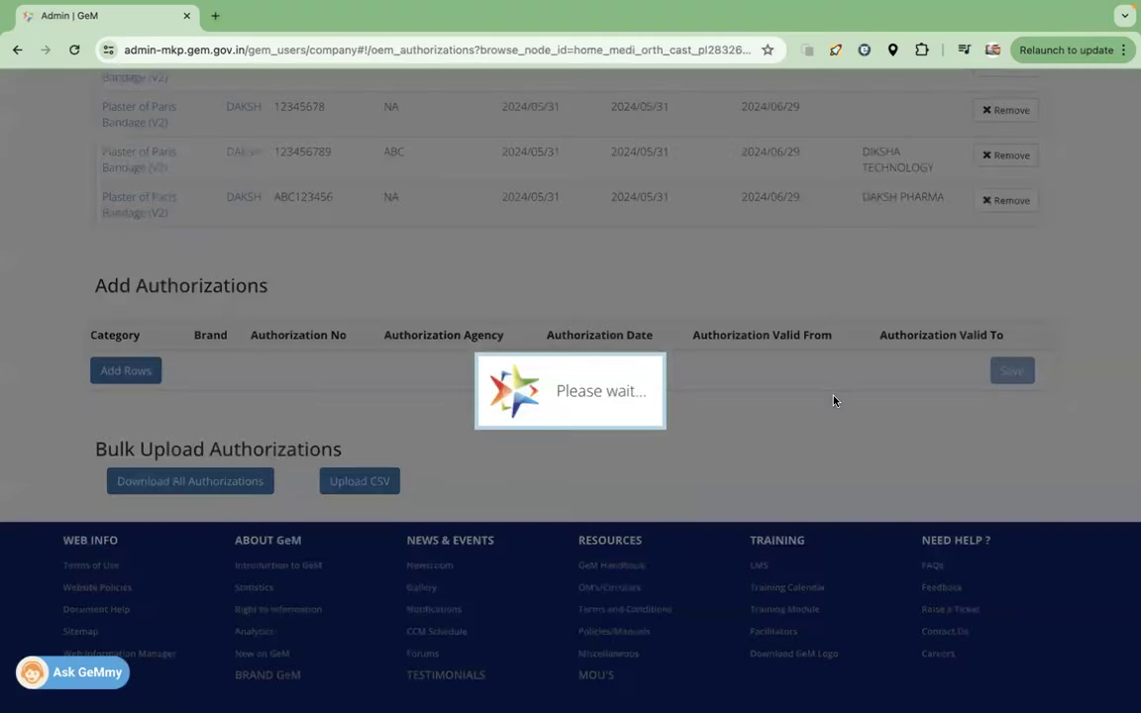
scroll(308, 355, "up", 1)
scroll(292, 364, "down", 1)
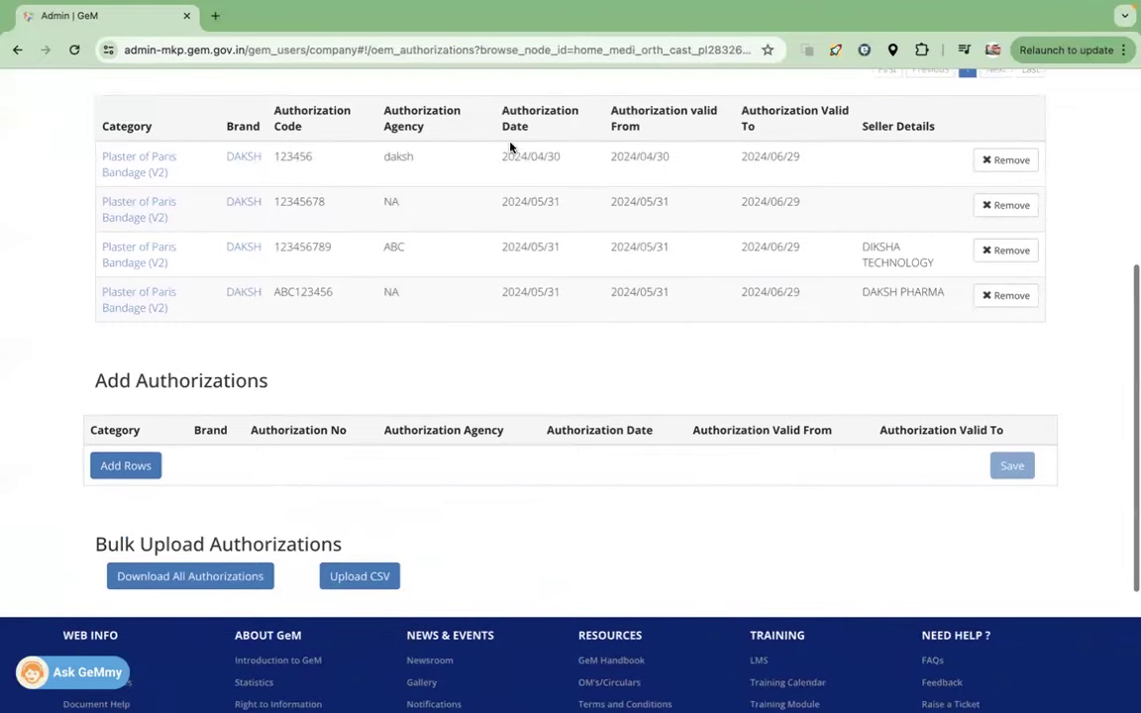
- Add a blank DAKSH authorization row and place the cursor in Authorization No
left_click(126, 467)
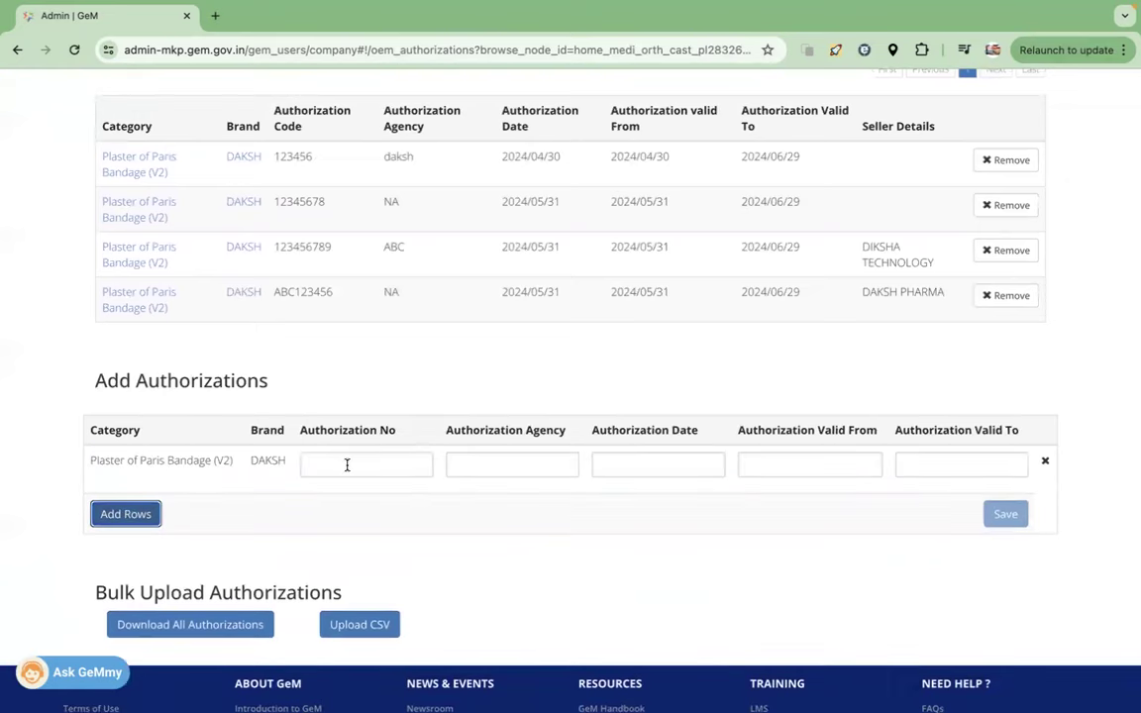
scroll(336, 391, "up", 2)
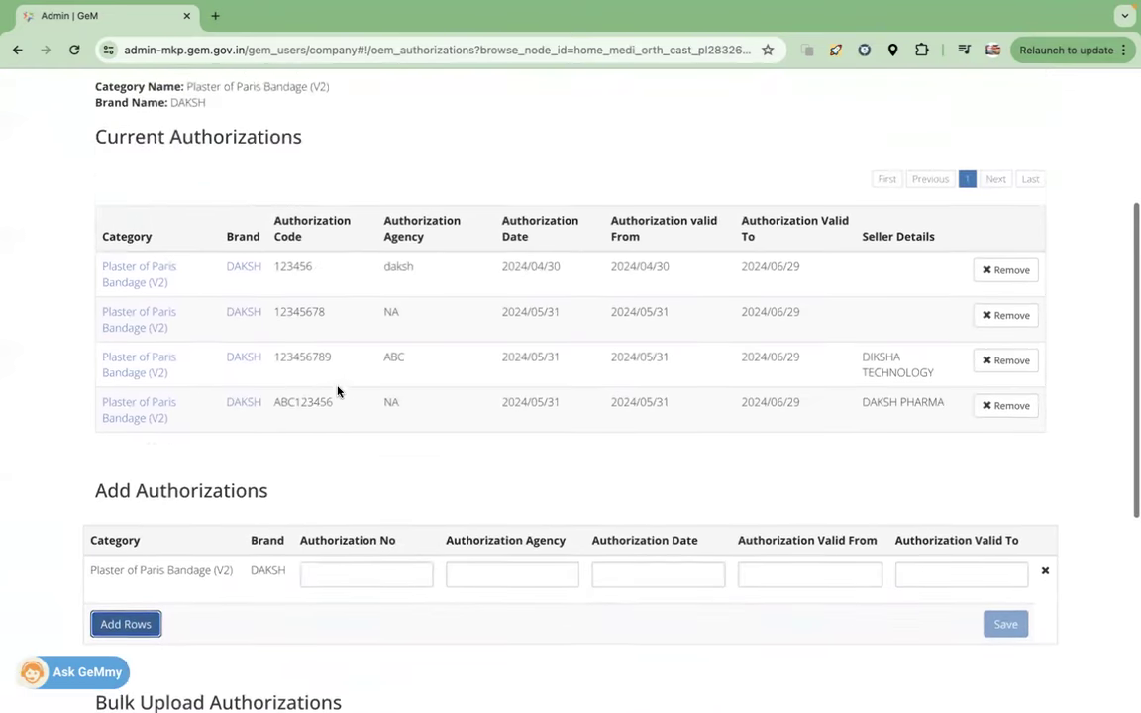
scroll(337, 391, "down", 2)
left_click(351, 477)
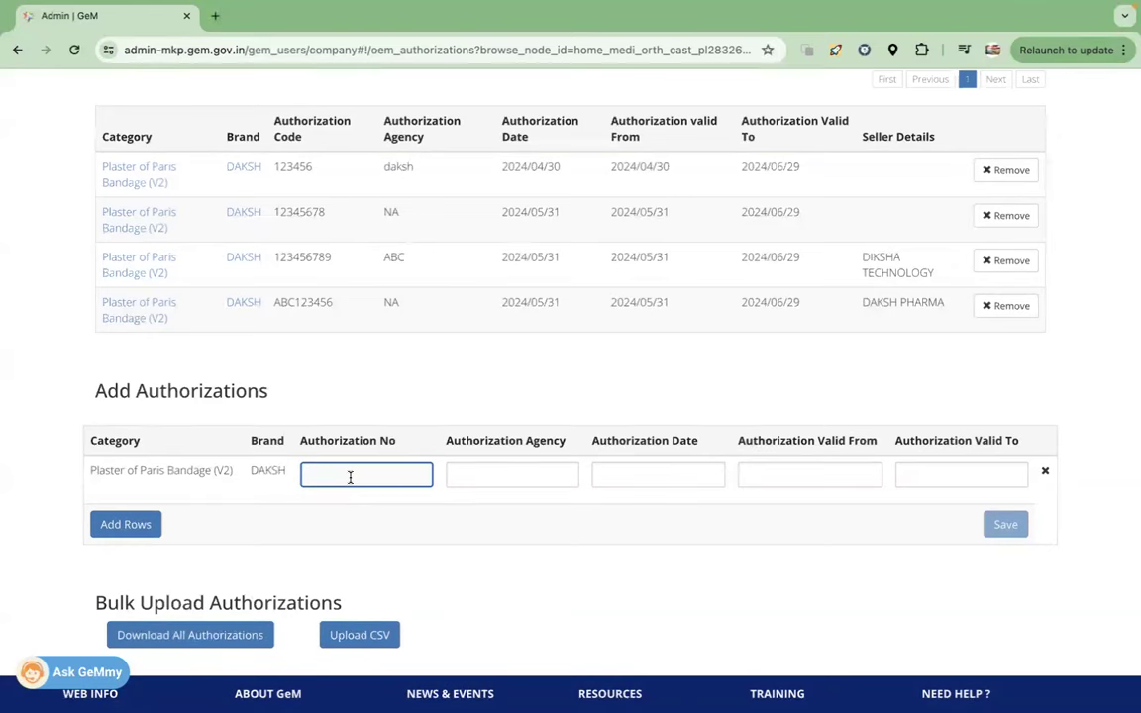
- Enter authorization number GEM00245 and authorization agency NA
type("GEM245")
left_click(463, 522)
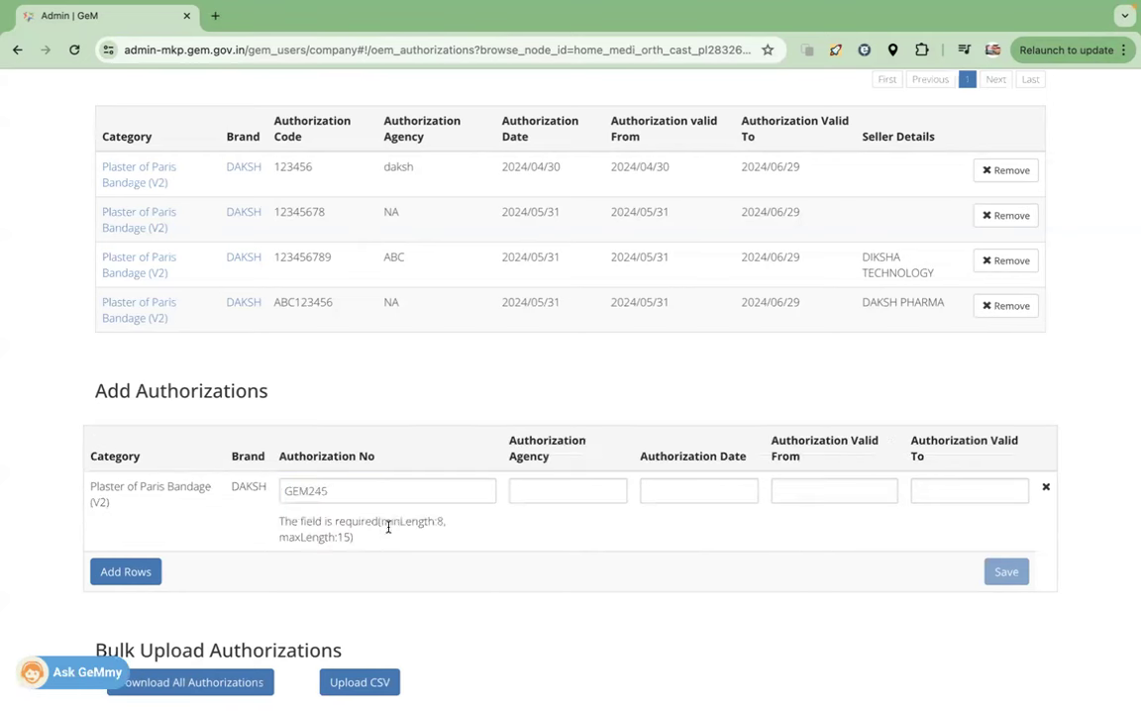
left_click(309, 487)
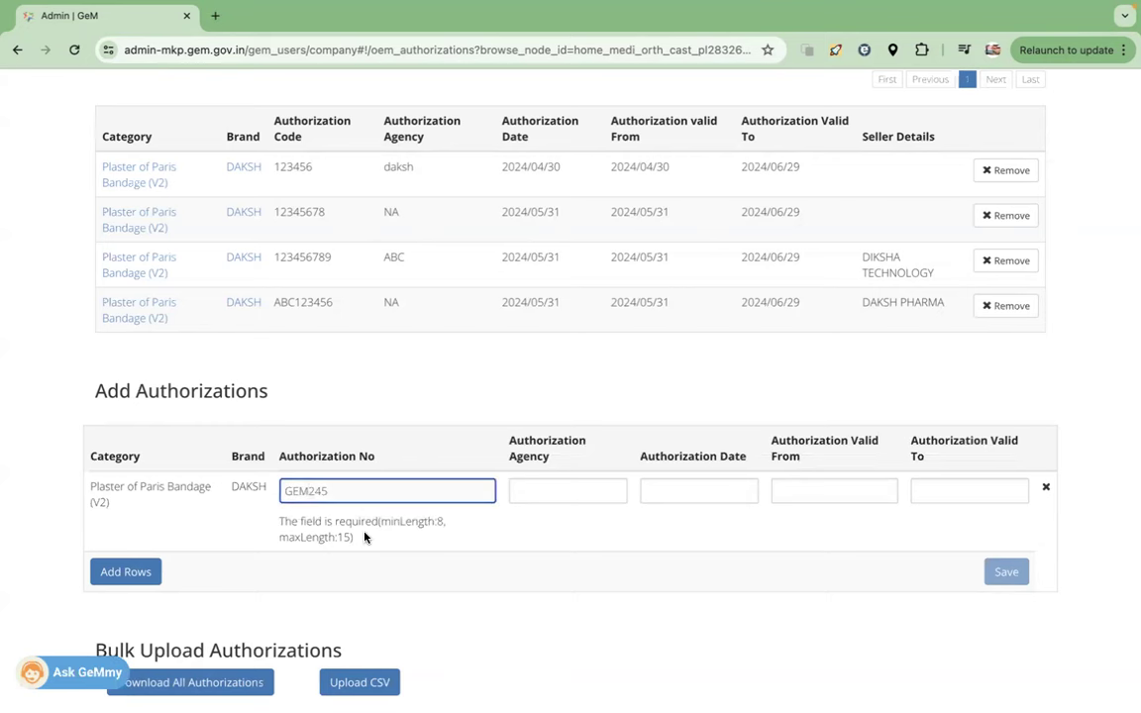
type("00")
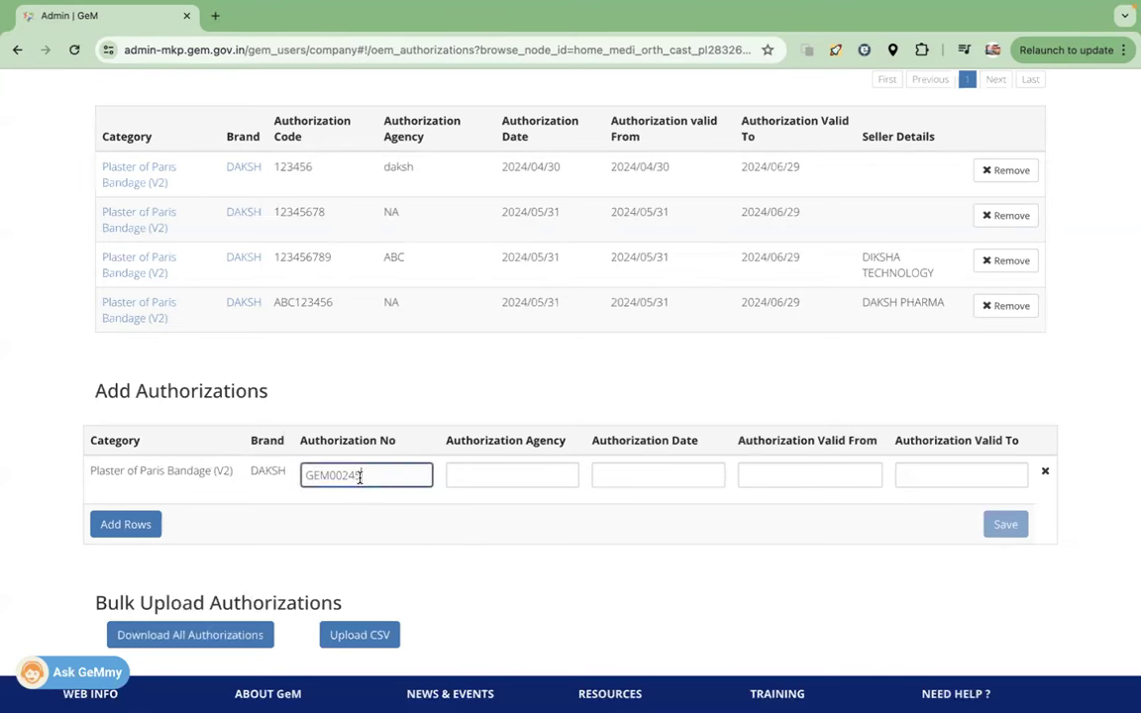
left_click_drag(359, 476, 277, 473)
left_click(536, 479)
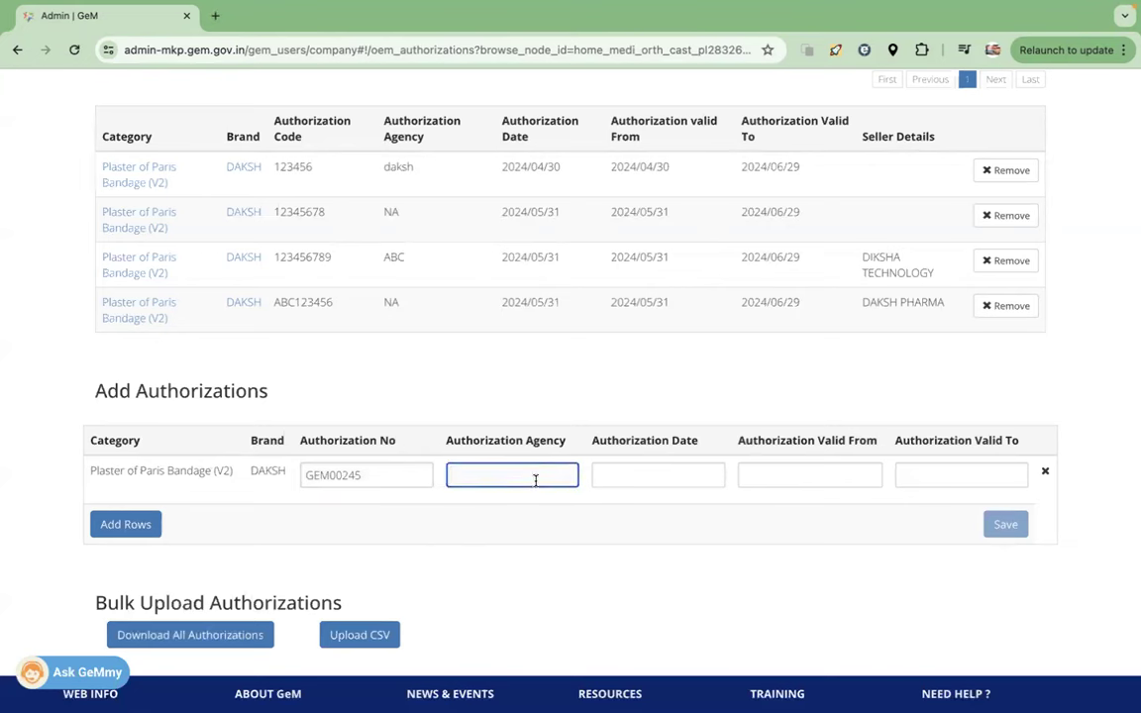
type("NA")
- Set authorization date and valid-from 2024-06-01, valid-to 2024-06-30, and save the authorization
left_click(673, 475)
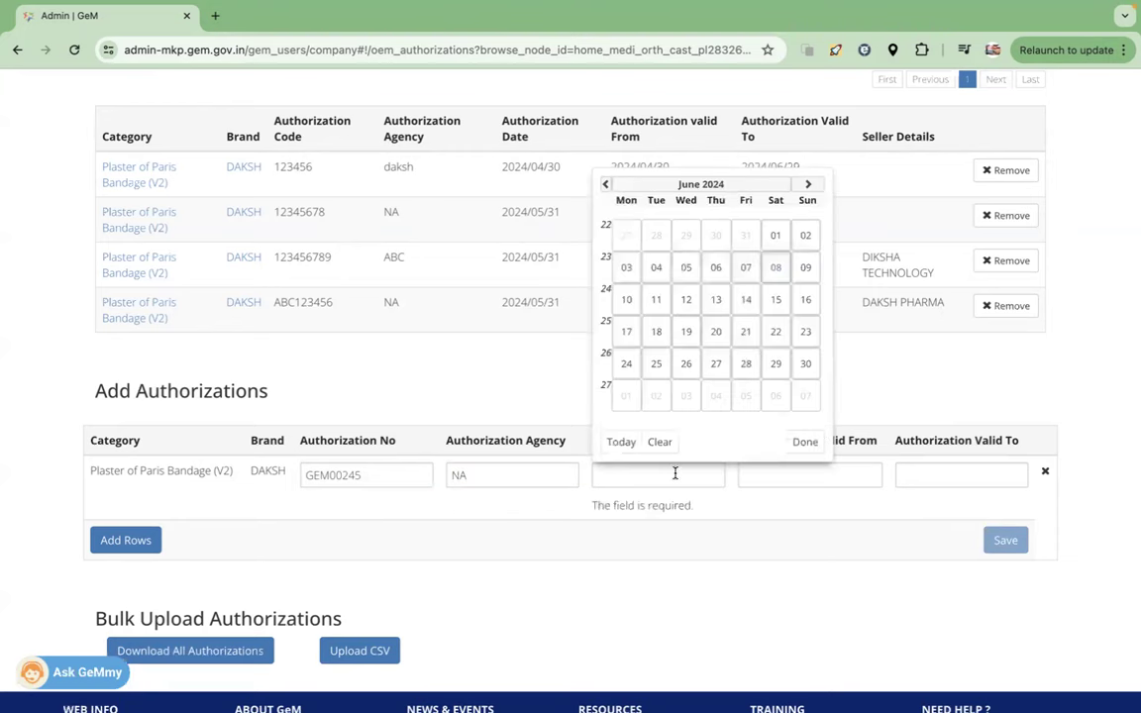
left_click(775, 235)
left_click(785, 470)
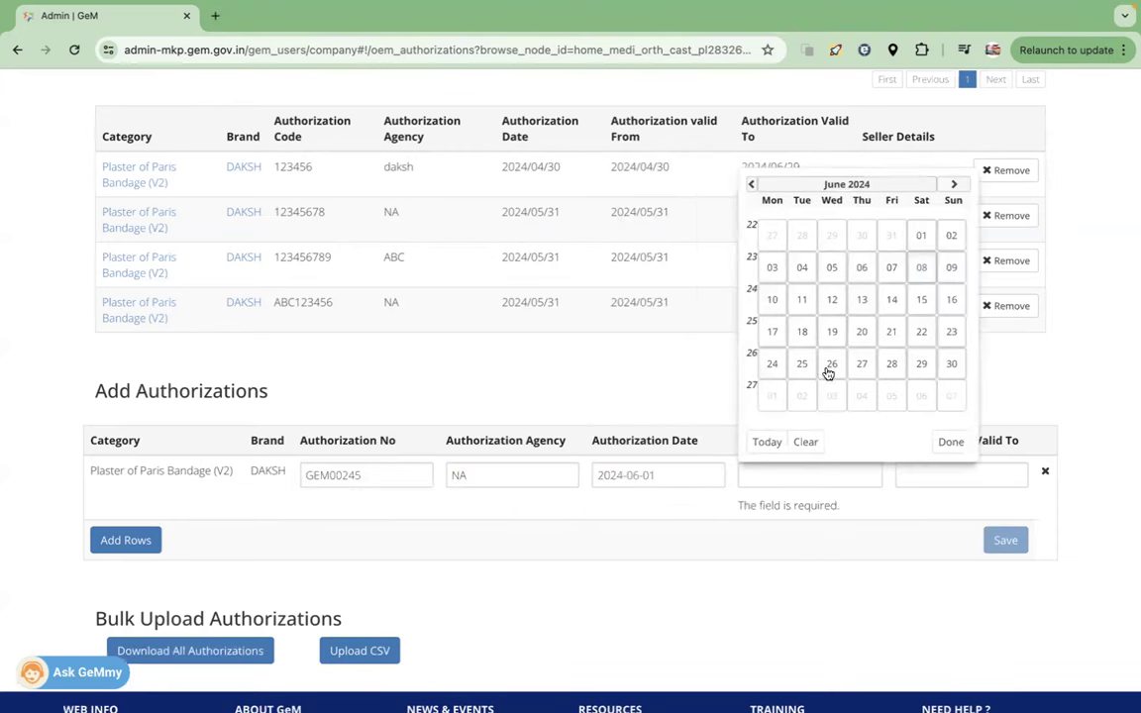
left_click(921, 234)
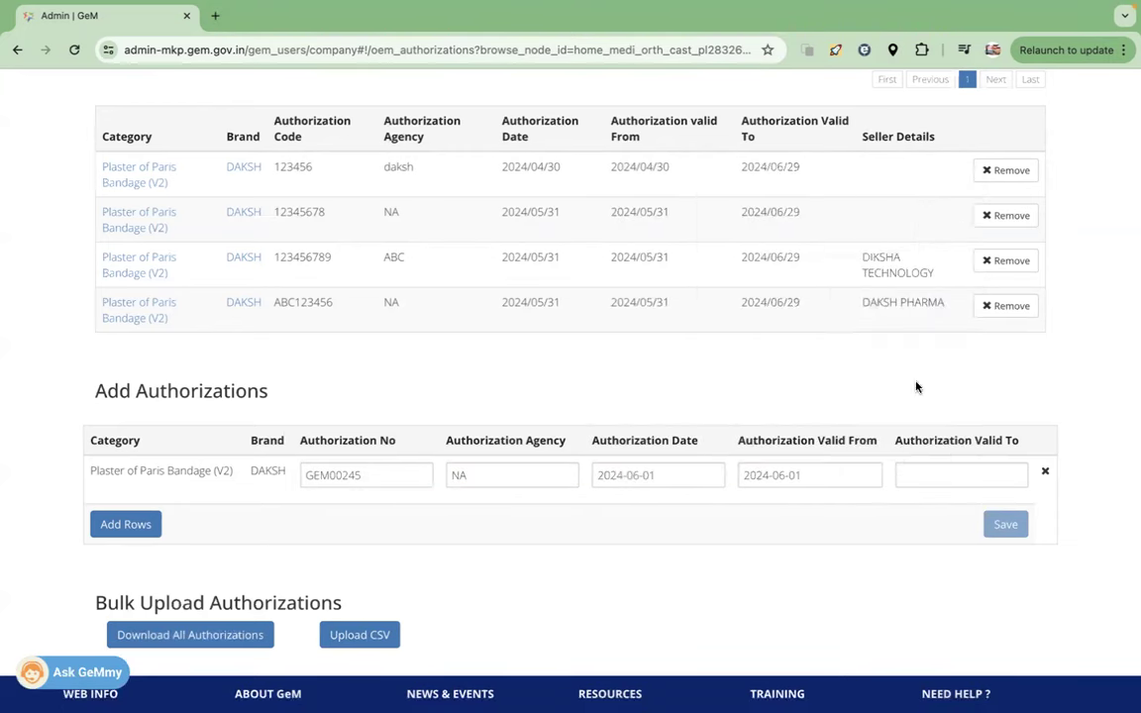
left_click(936, 472)
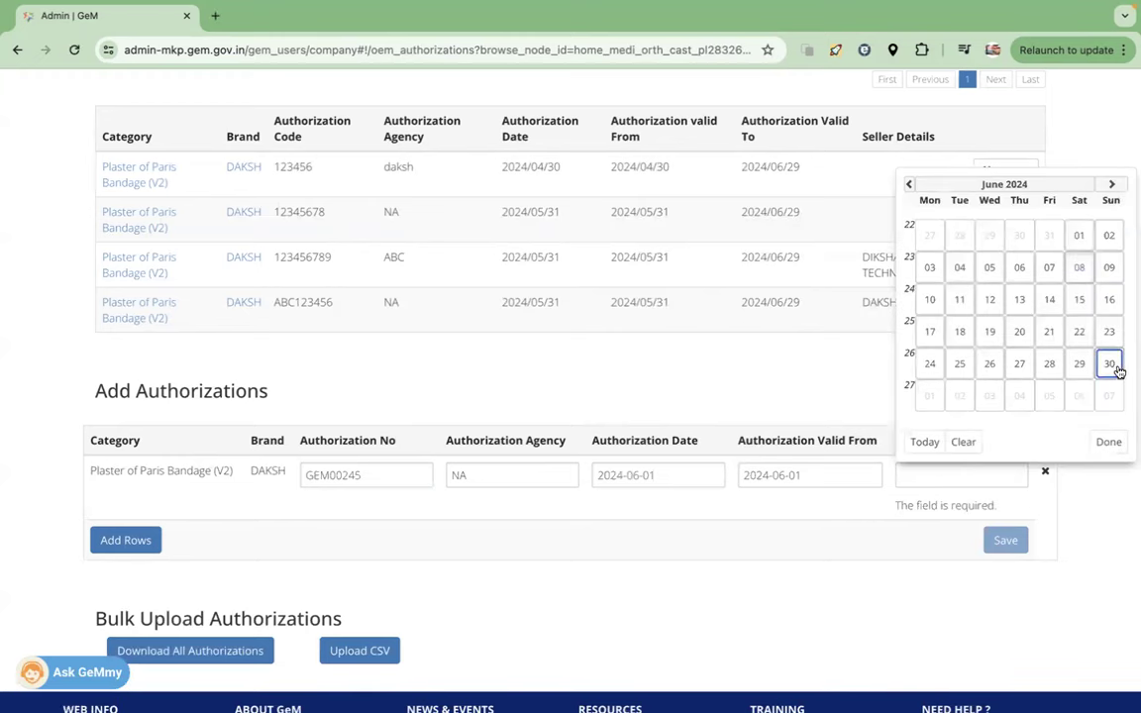
left_click(1110, 364)
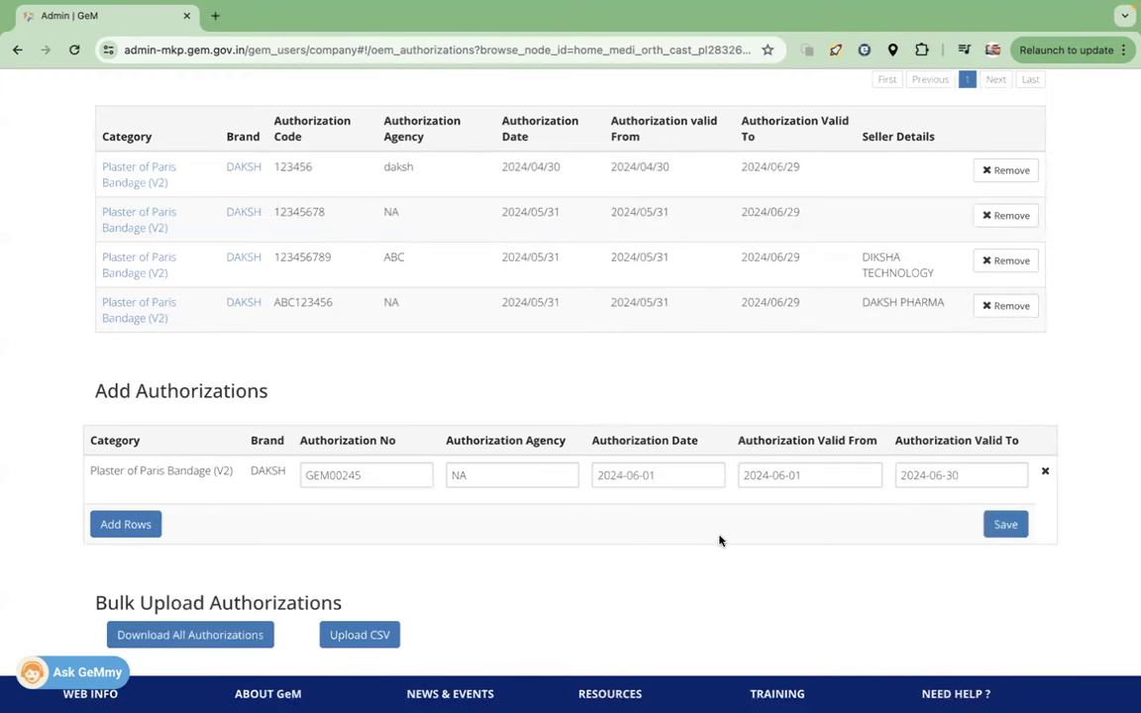
left_click(1006, 525)
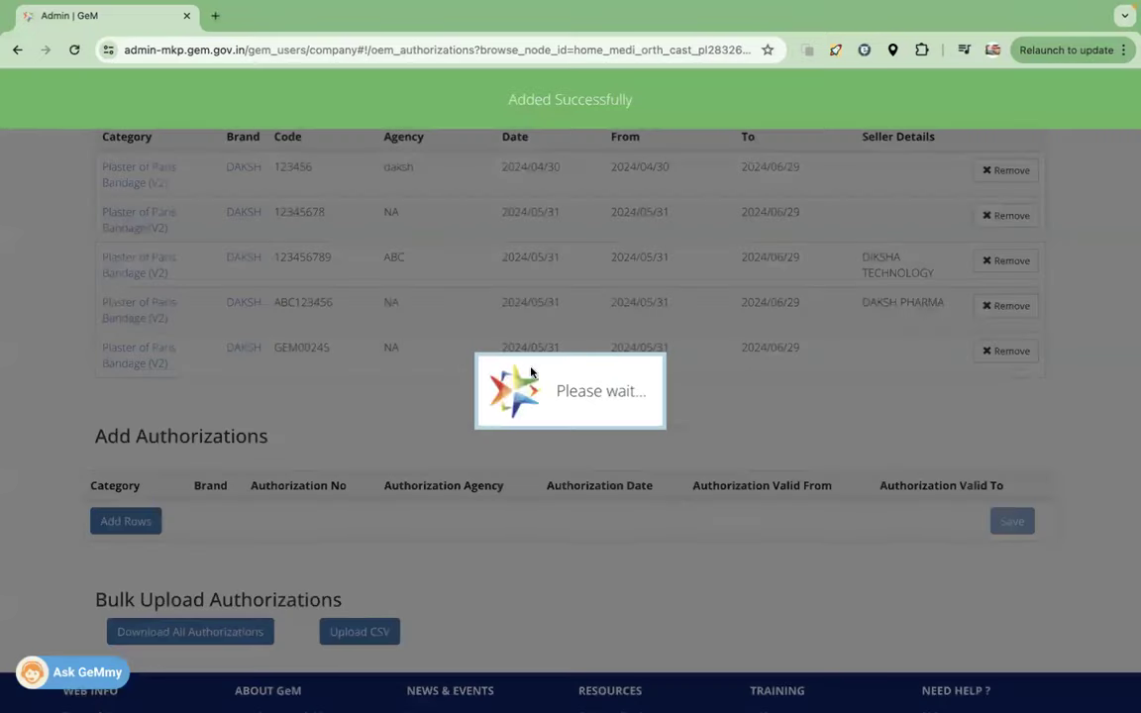
- Check the saved GEM00245 authorization in the list, then switch to the other seller's window
left_click_drag(335, 348, 276, 347)
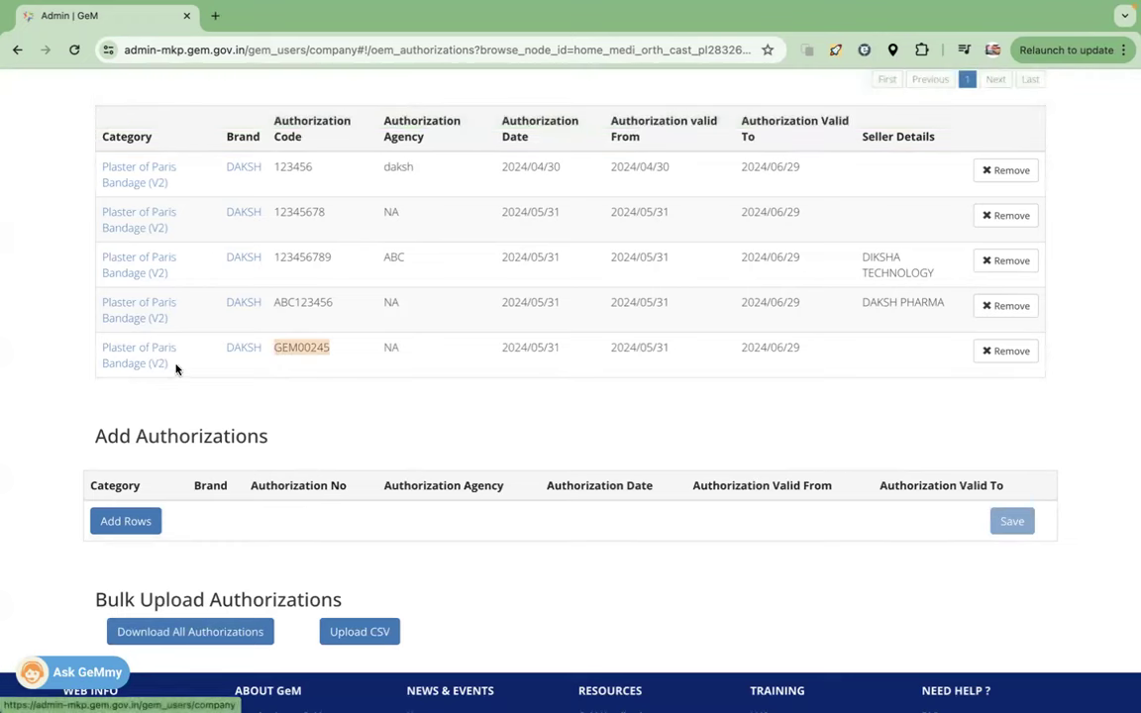
left_click_drag(163, 364, 104, 354)
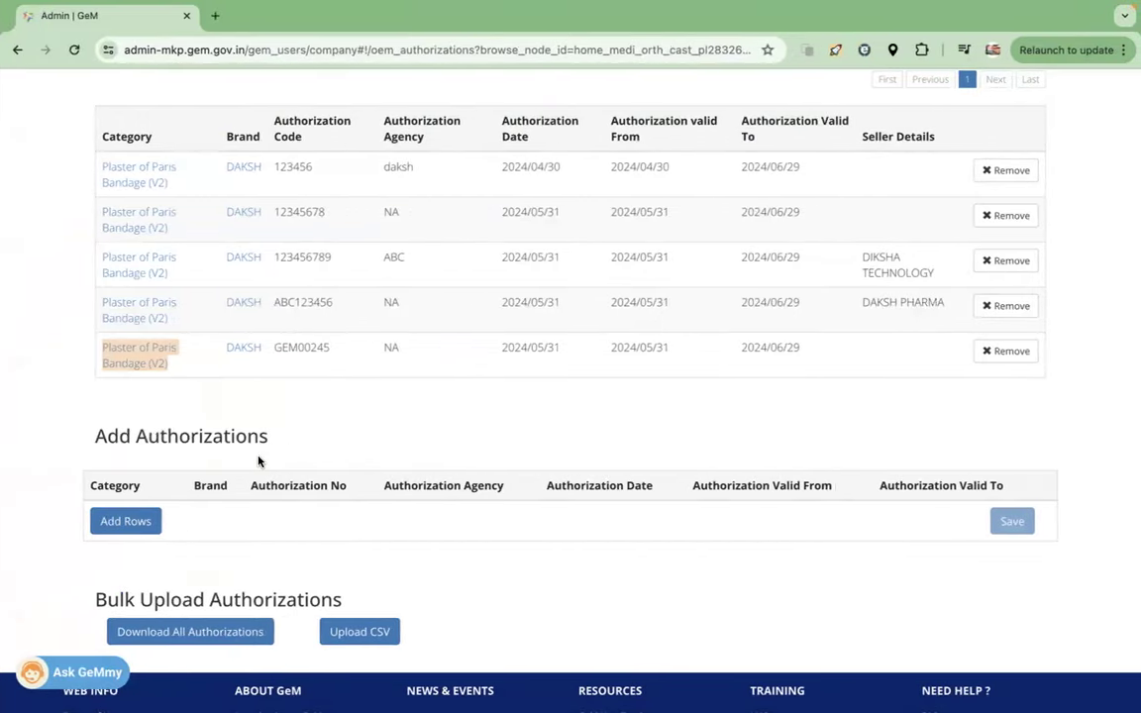
key("ctrl+Right")
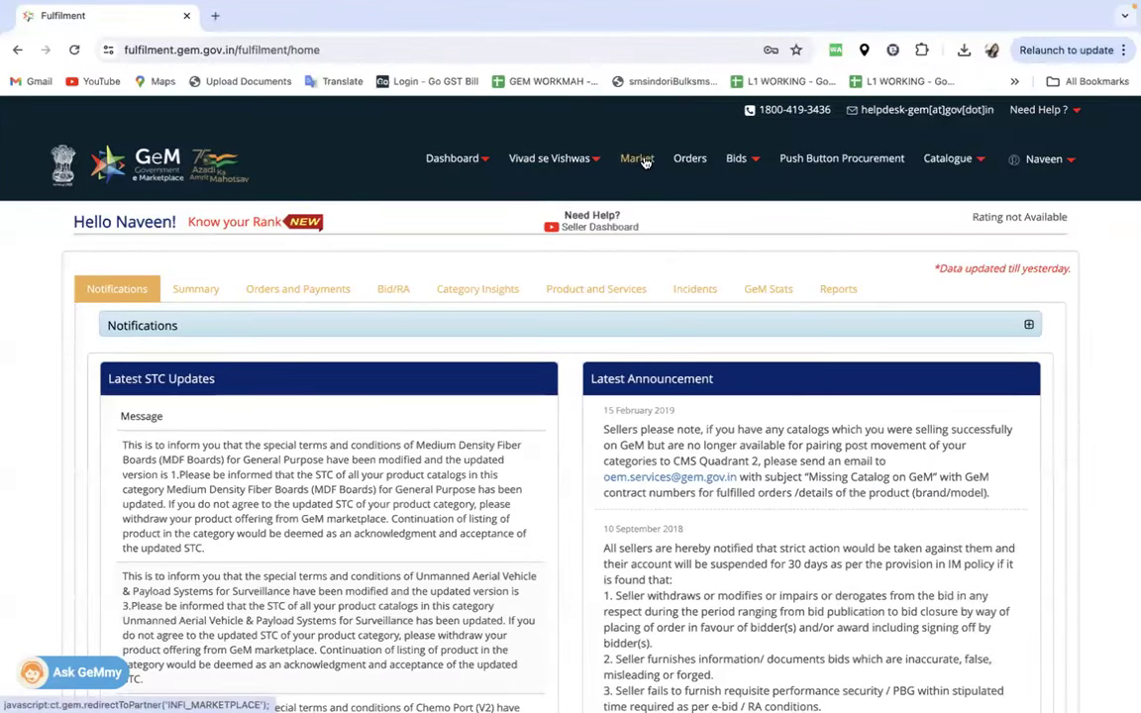
- Search 'PLASTER OF' and open the Plaster of Paris Bandage (V2) results
left_click(642, 160)
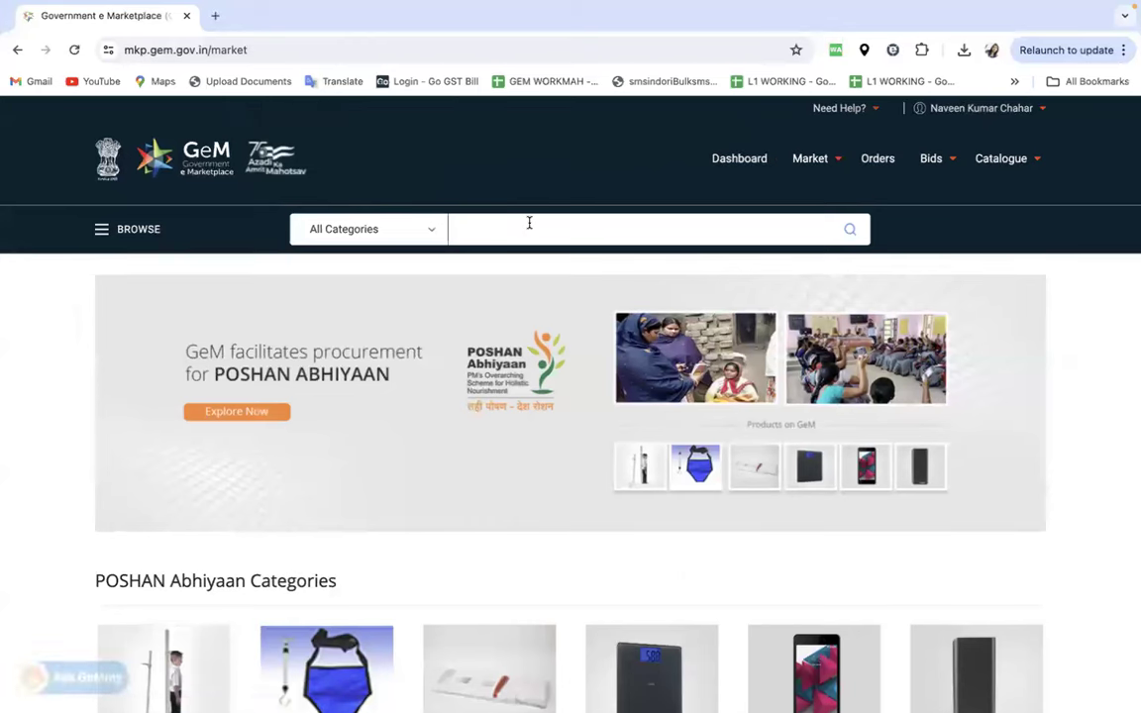
type("PLASTER OF PARI")
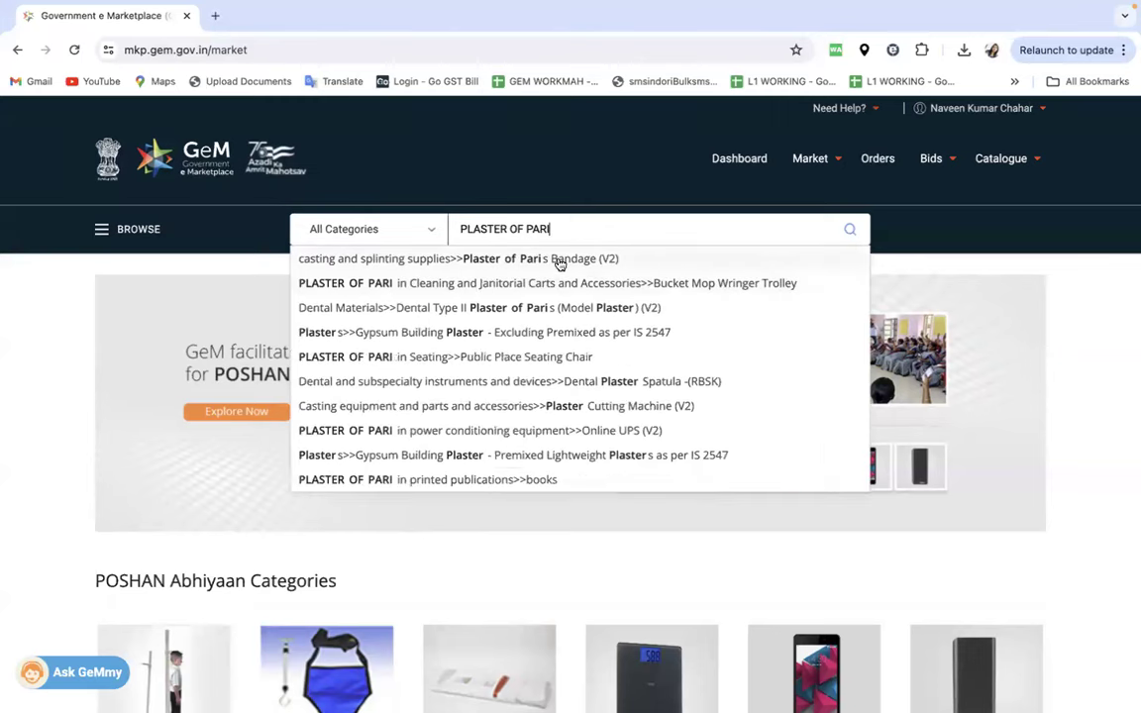
left_click(559, 260)
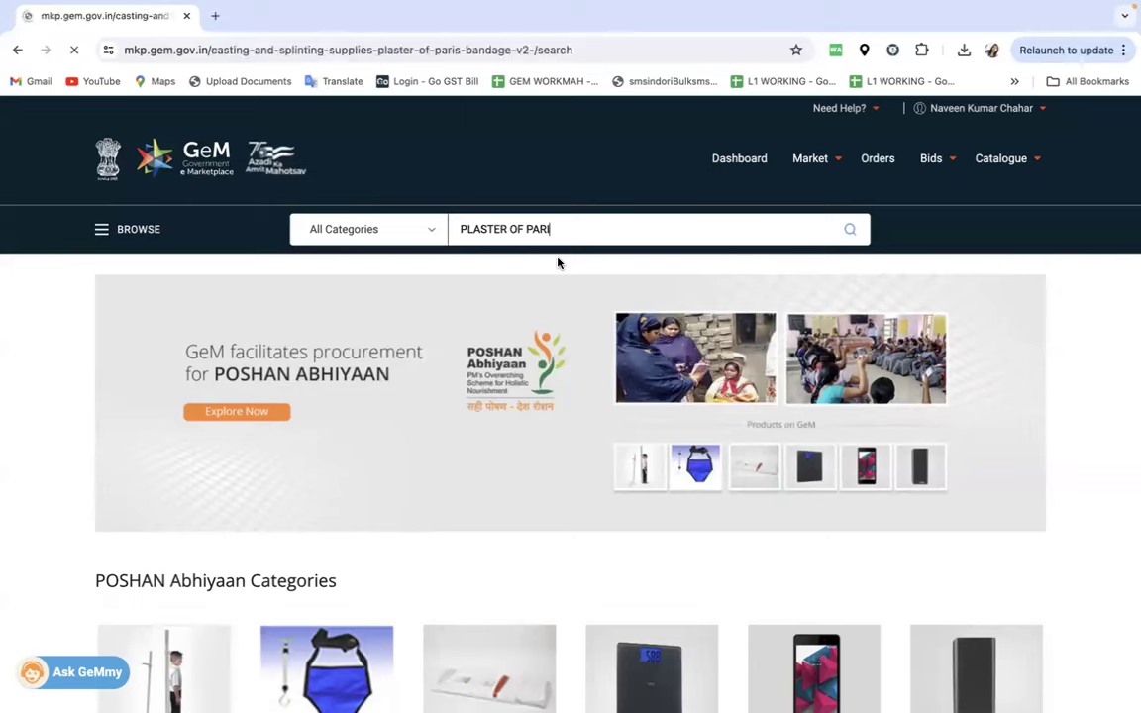
- Filter by Make/Model brand DAKSH and open the DAKSH 10 cm x 3 m bandage product
scroll(363, 400, "down", 1)
scroll(362, 399, "down", 3)
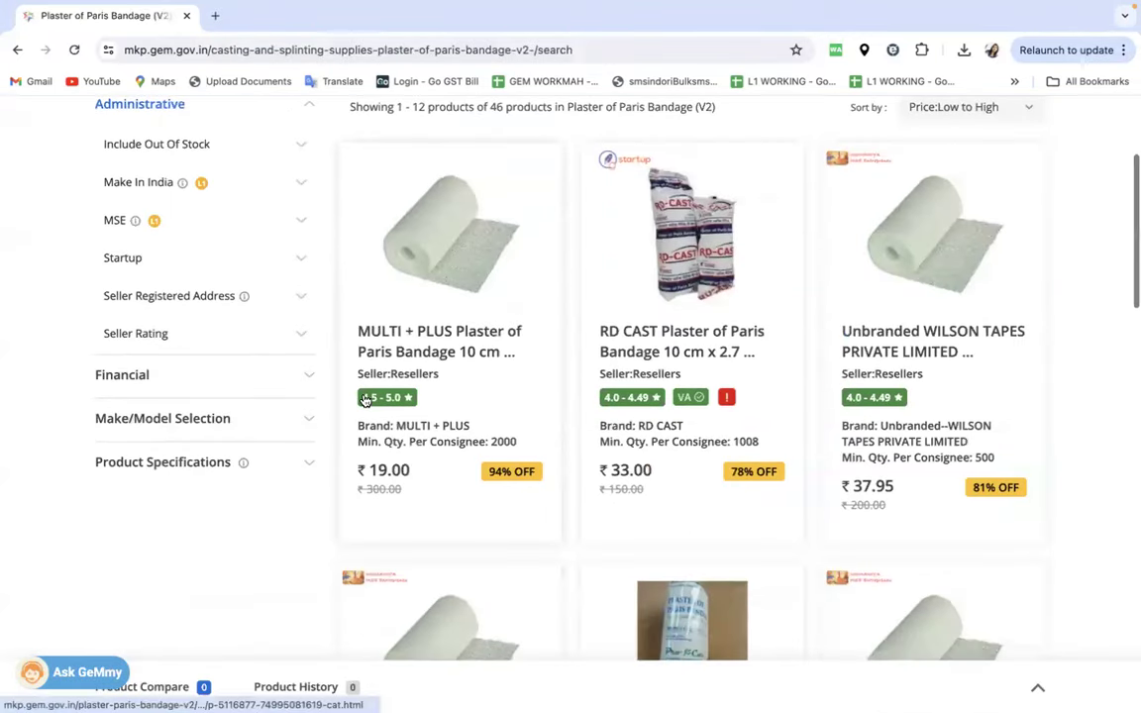
left_click(270, 420)
left_click(231, 459)
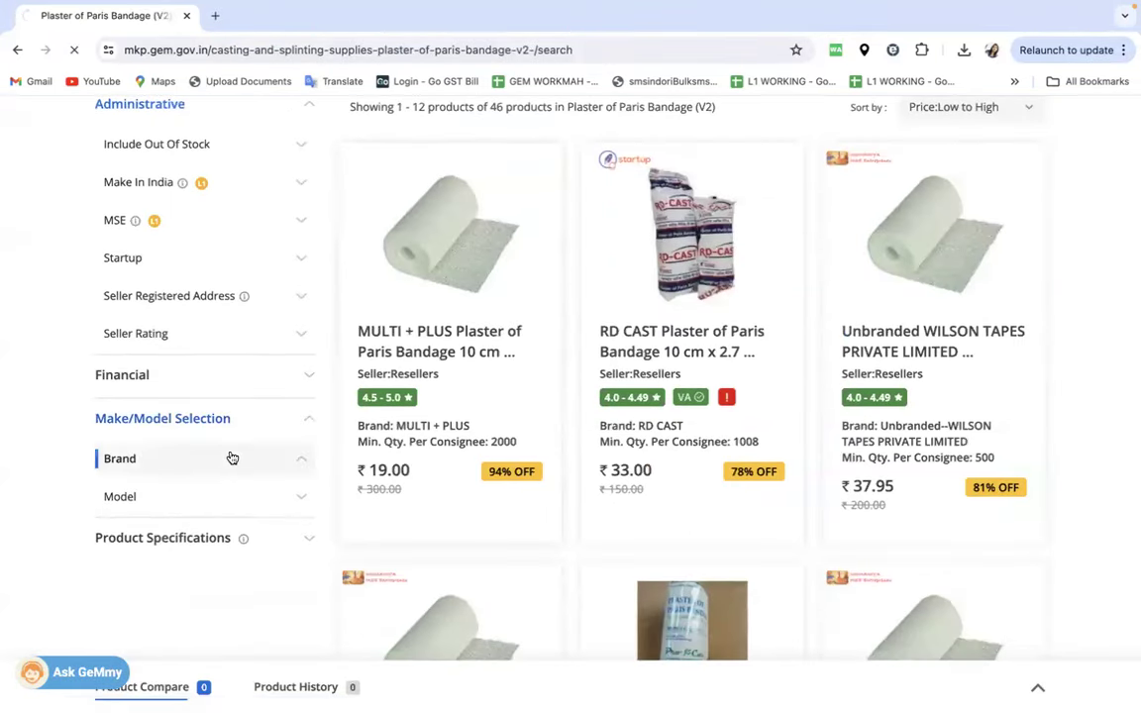
scroll(229, 458, "down", 1)
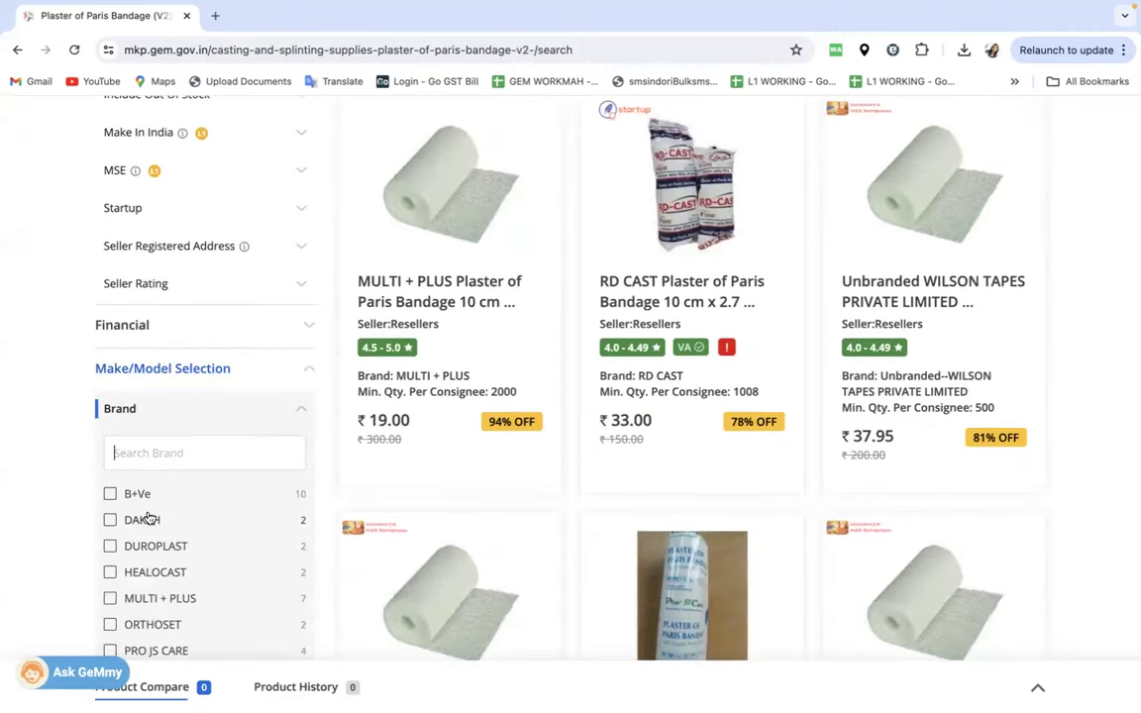
left_click(109, 521)
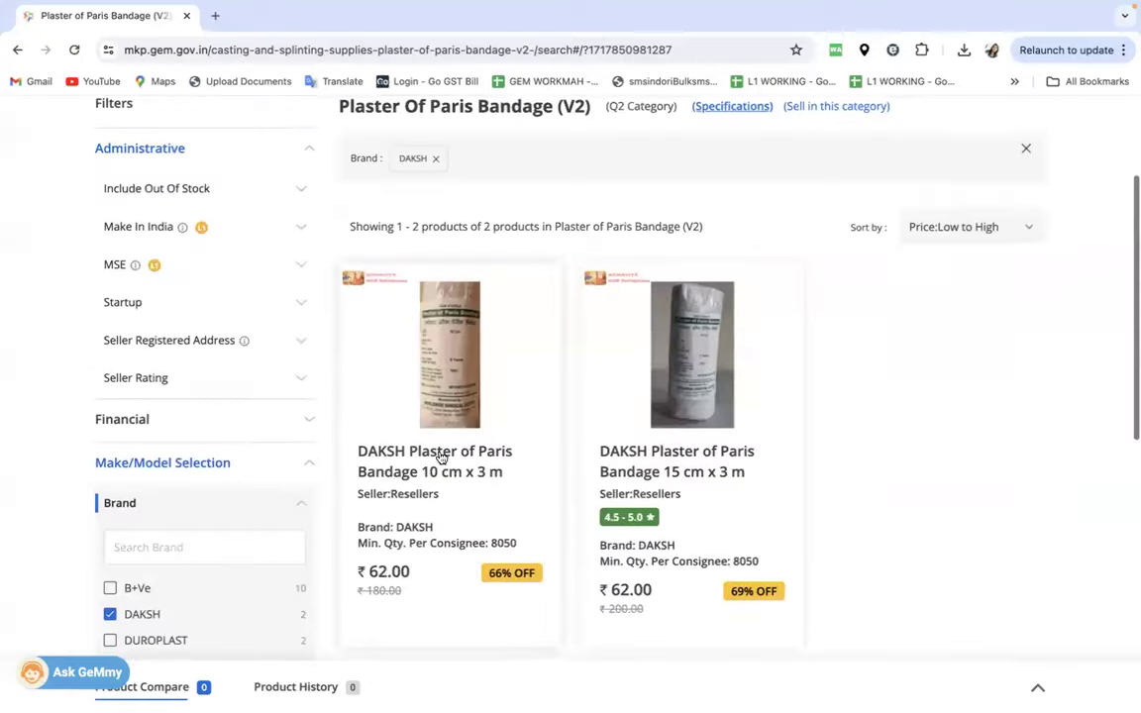
scroll(466, 396, "down", 1)
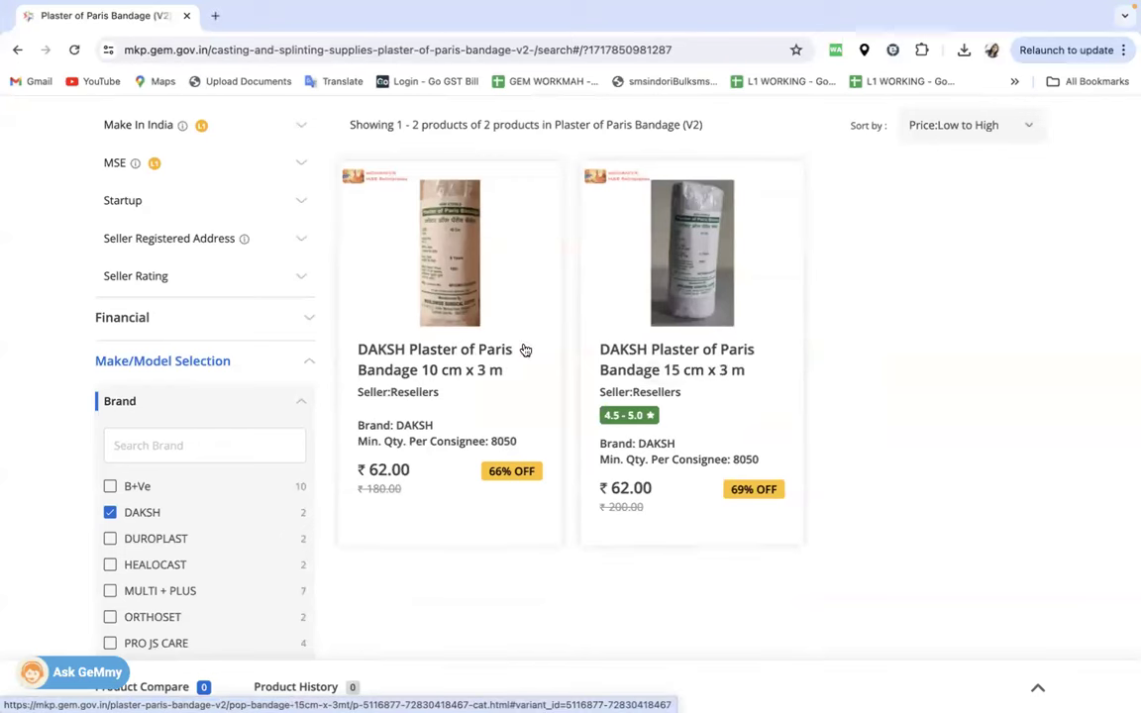
left_click(451, 367)
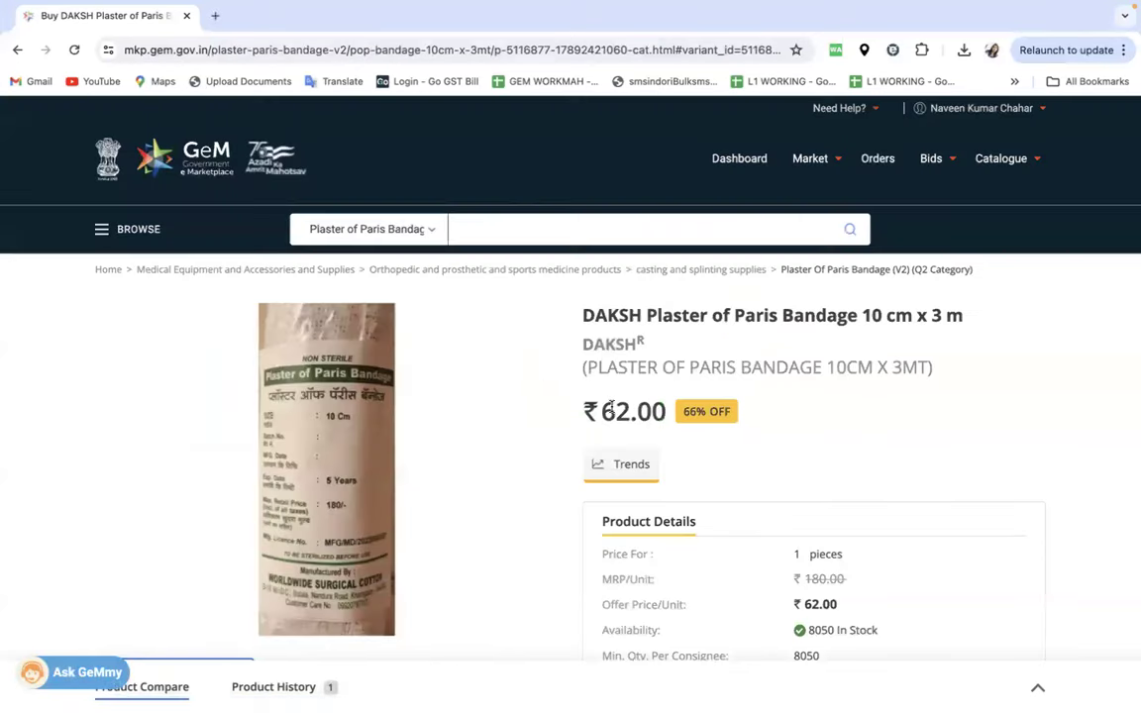
- Show the third thumbnail, the bandage roll picture, as the main product image
scroll(611, 408, "down", 6)
scroll(822, 401, "down", 1)
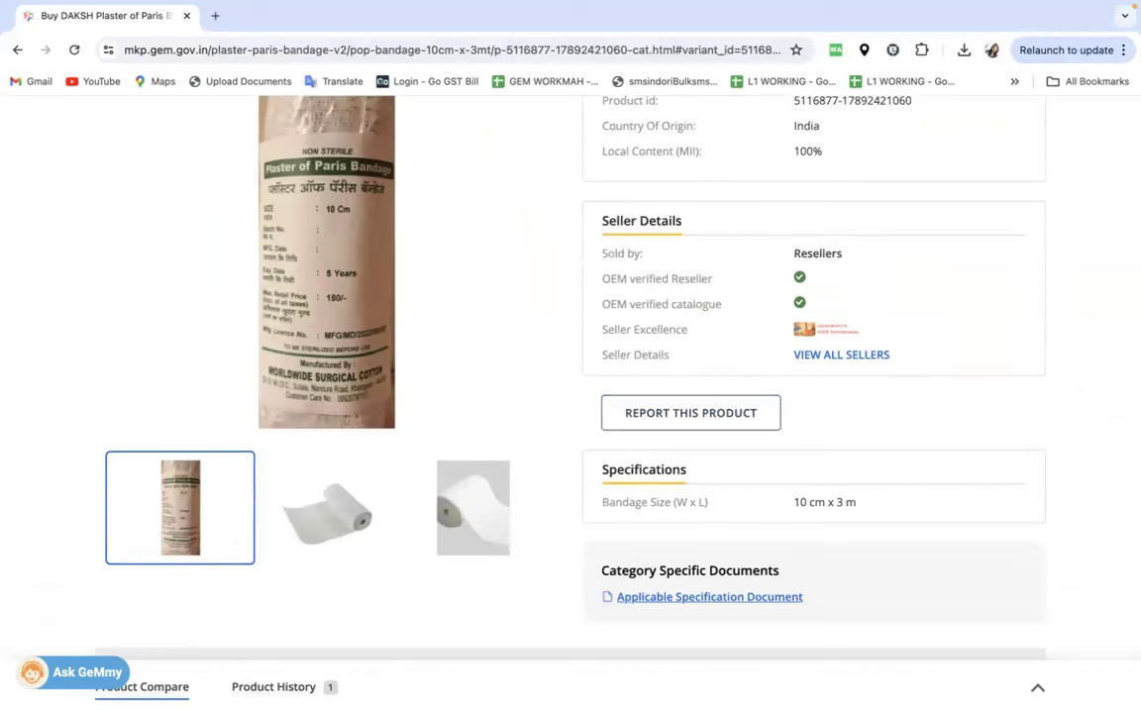
left_click(473, 507)
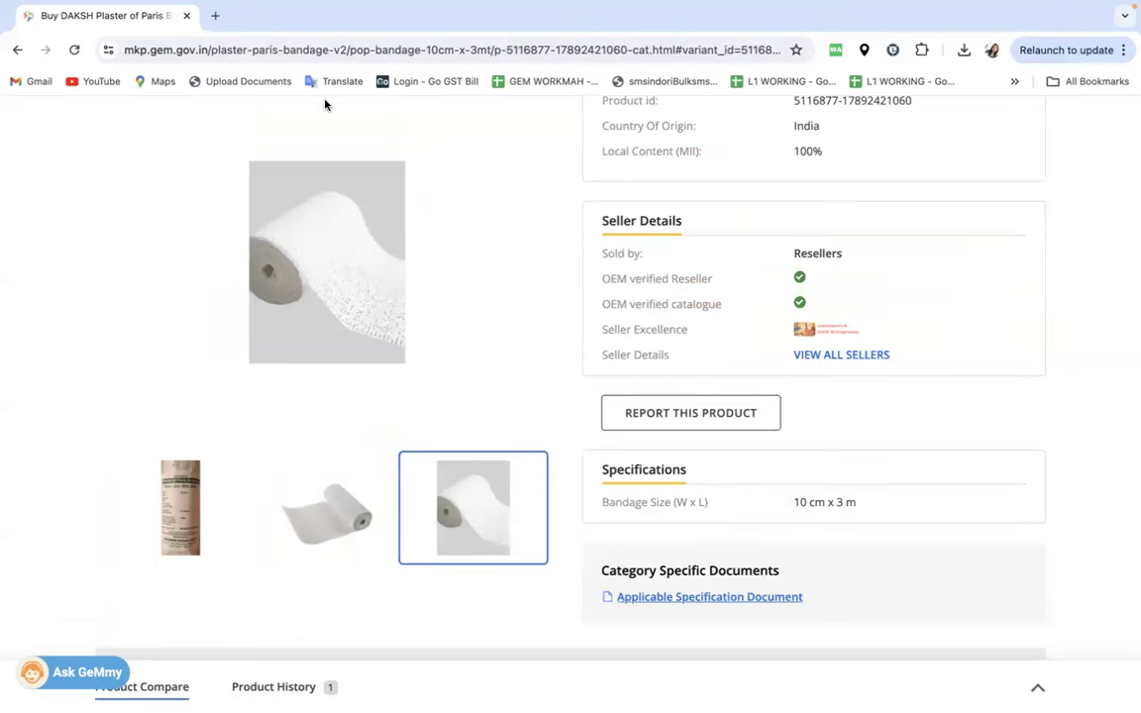
- Open My Account from the user-name menu in a new tab
scroll(690, 287, "up", 6)
mouse_move(1015, 147)
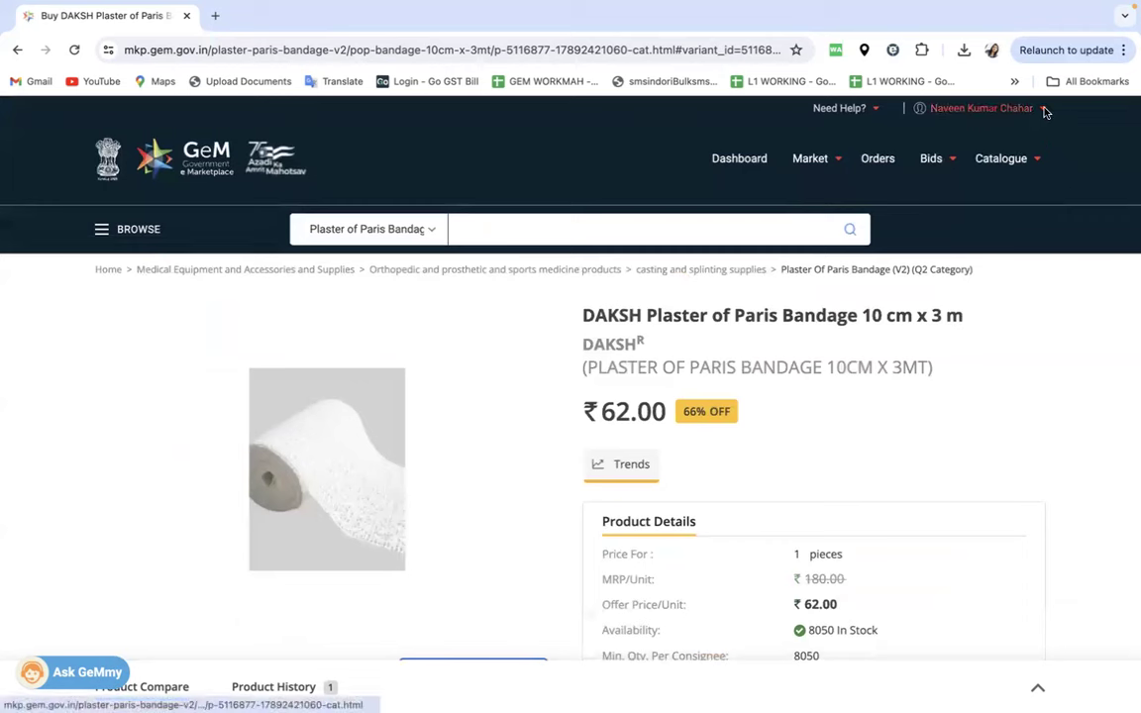
mouse_move(1043, 112)
left_click(968, 133)
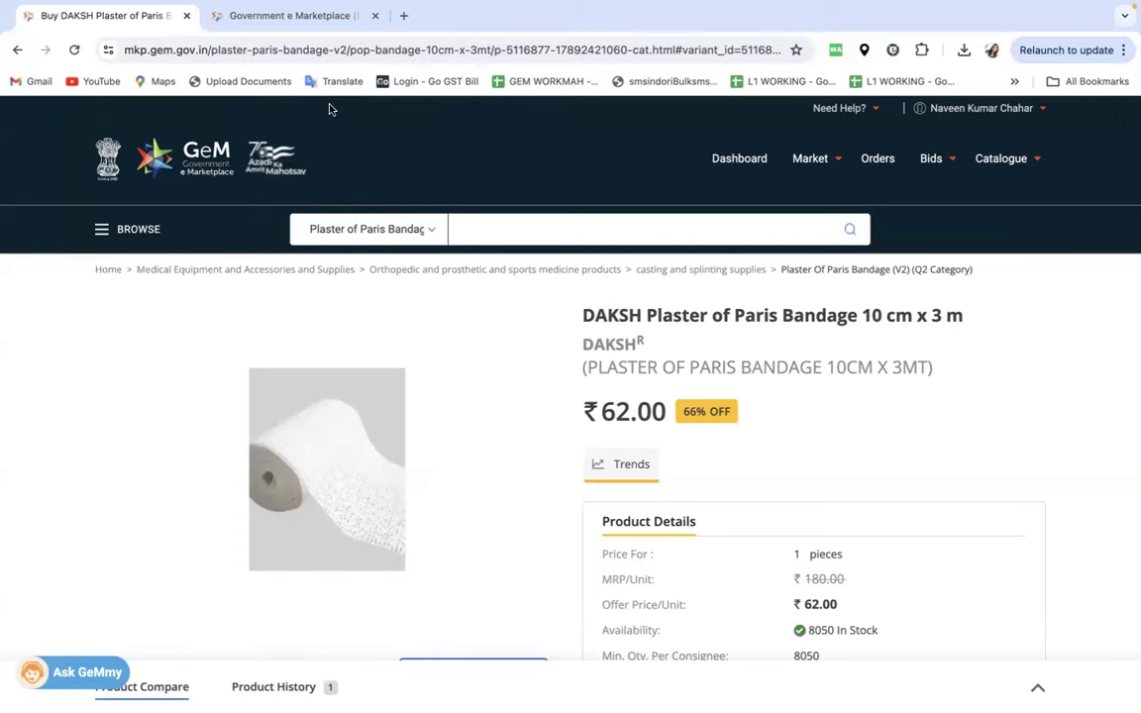
- In the seller account tab, open Seller Panel > Reseller Panel
left_click(280, 12)
scroll(458, 278, "down", 6)
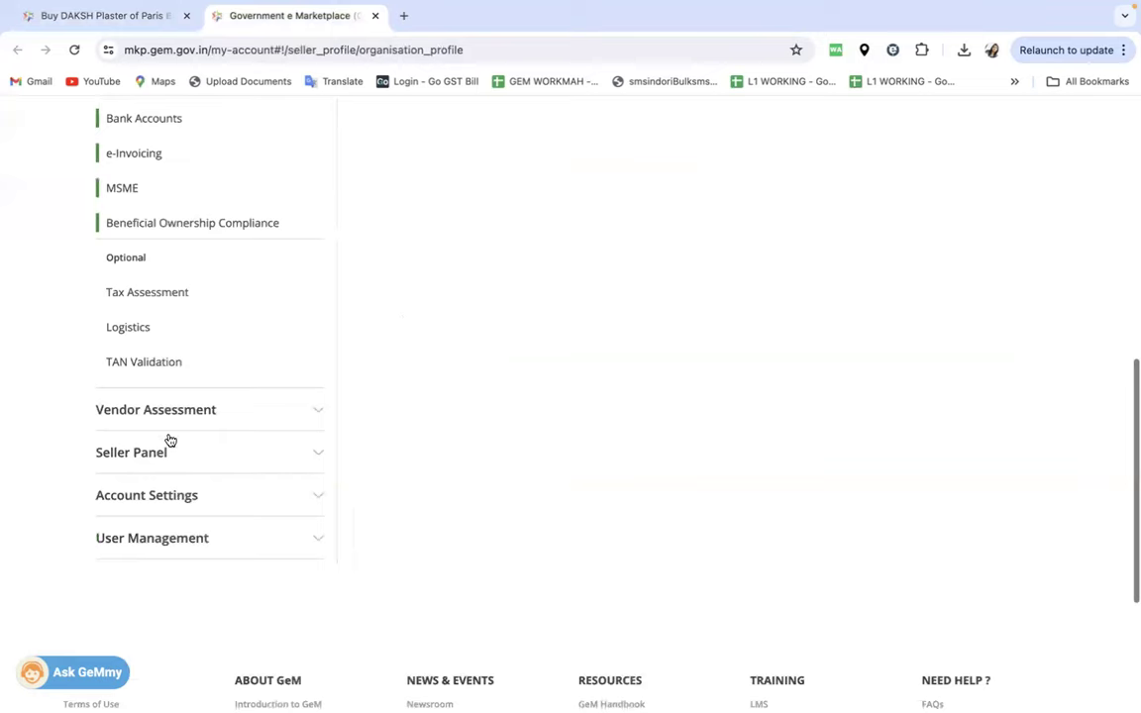
left_click(145, 454)
scroll(203, 203, "down", 2)
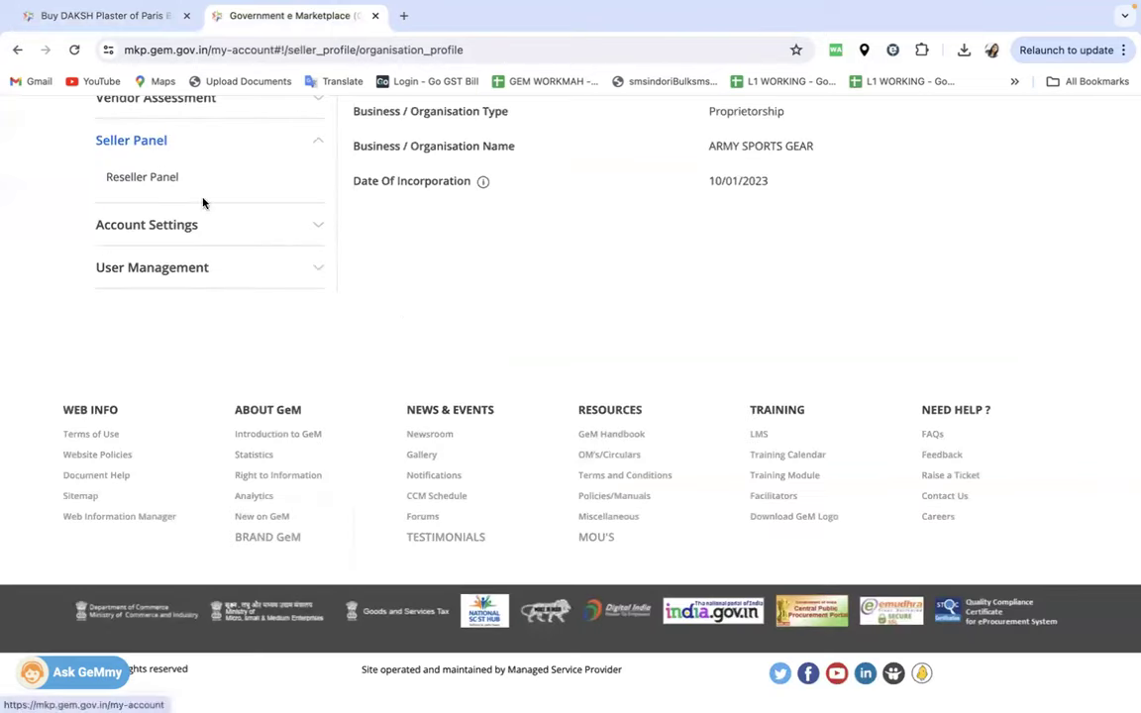
left_click(152, 178)
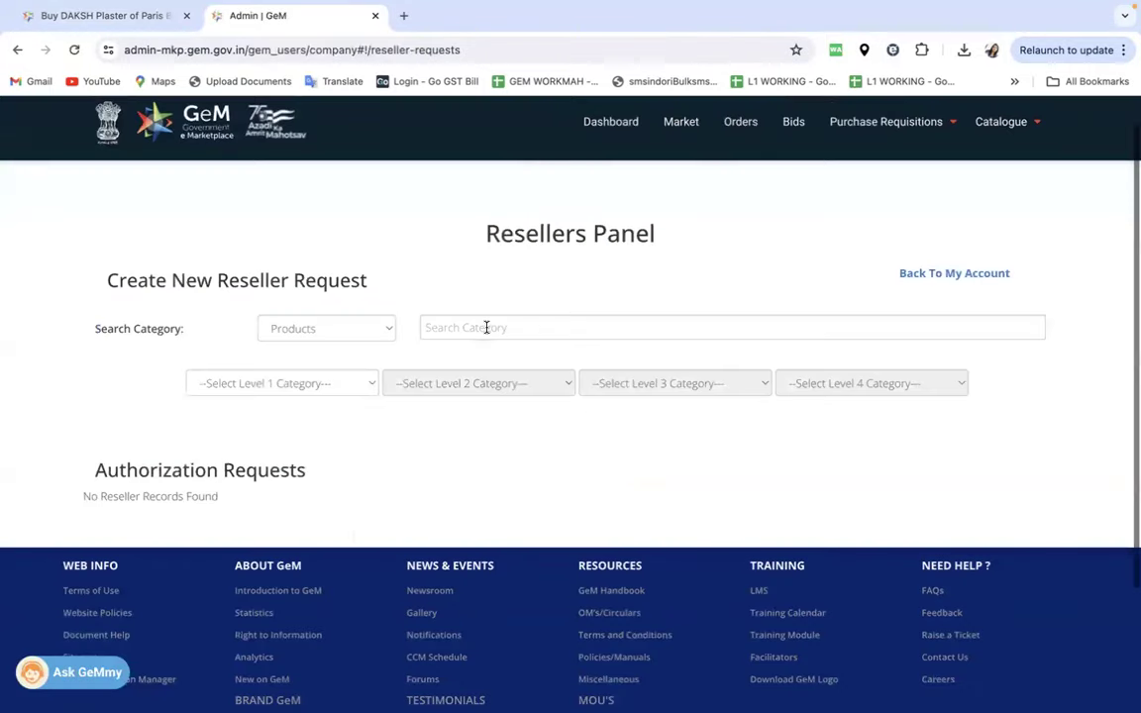
- Choose the Plaster of Paris Bandage (V2) category and the DAKSH brand
left_click(487, 328)
type("PLASTER OF")
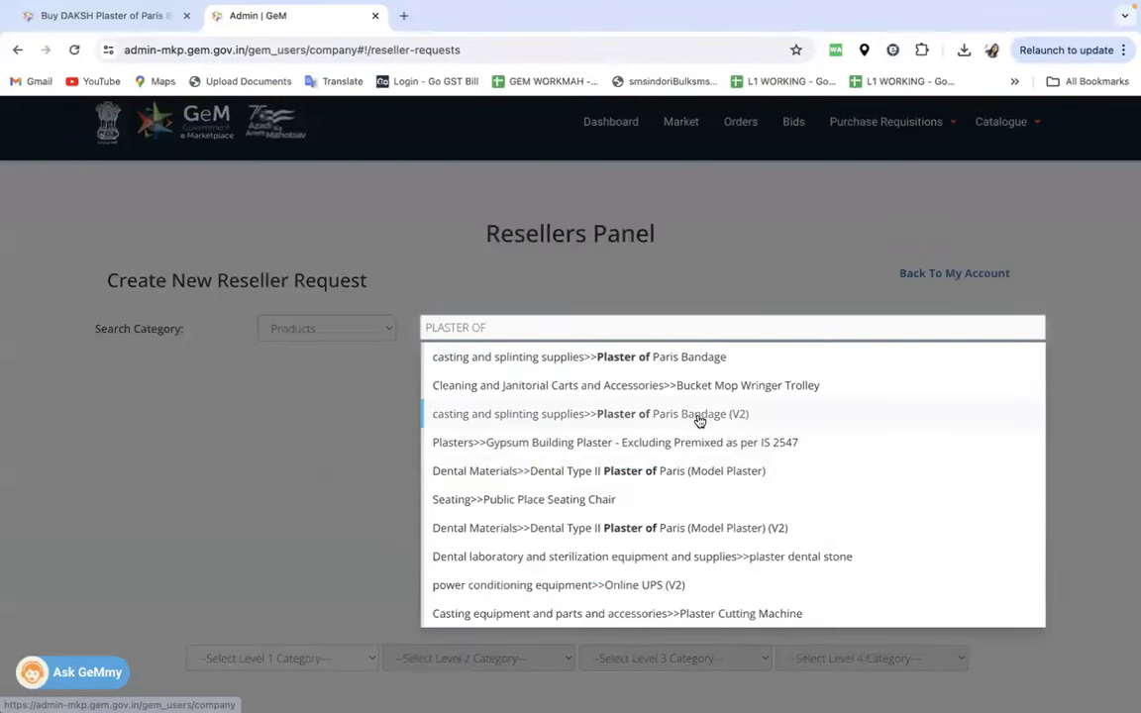
left_click(699, 420)
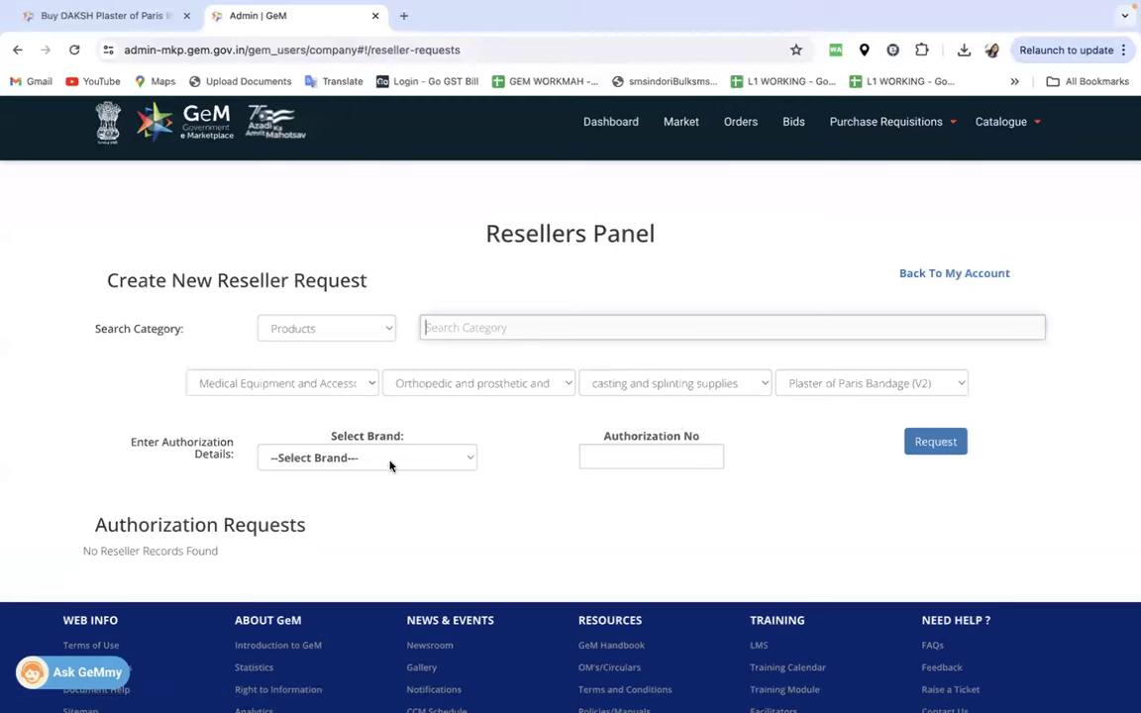
left_click(390, 462)
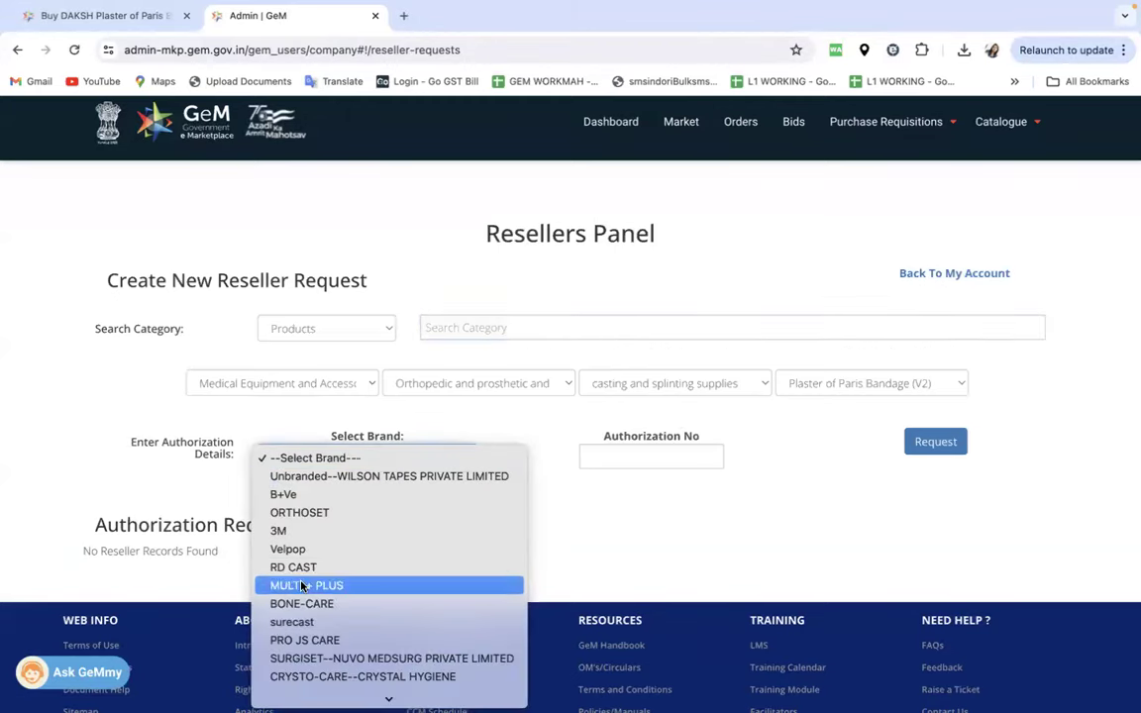
key("d")
key("r")
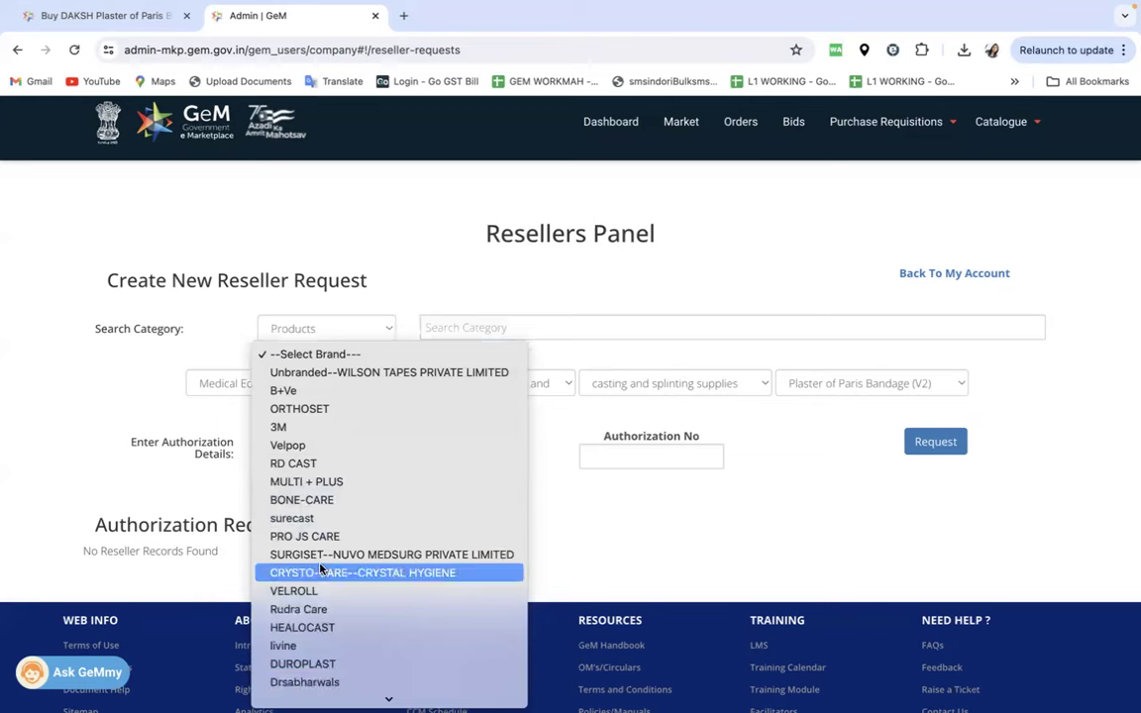
scroll(297, 505, "down", 3)
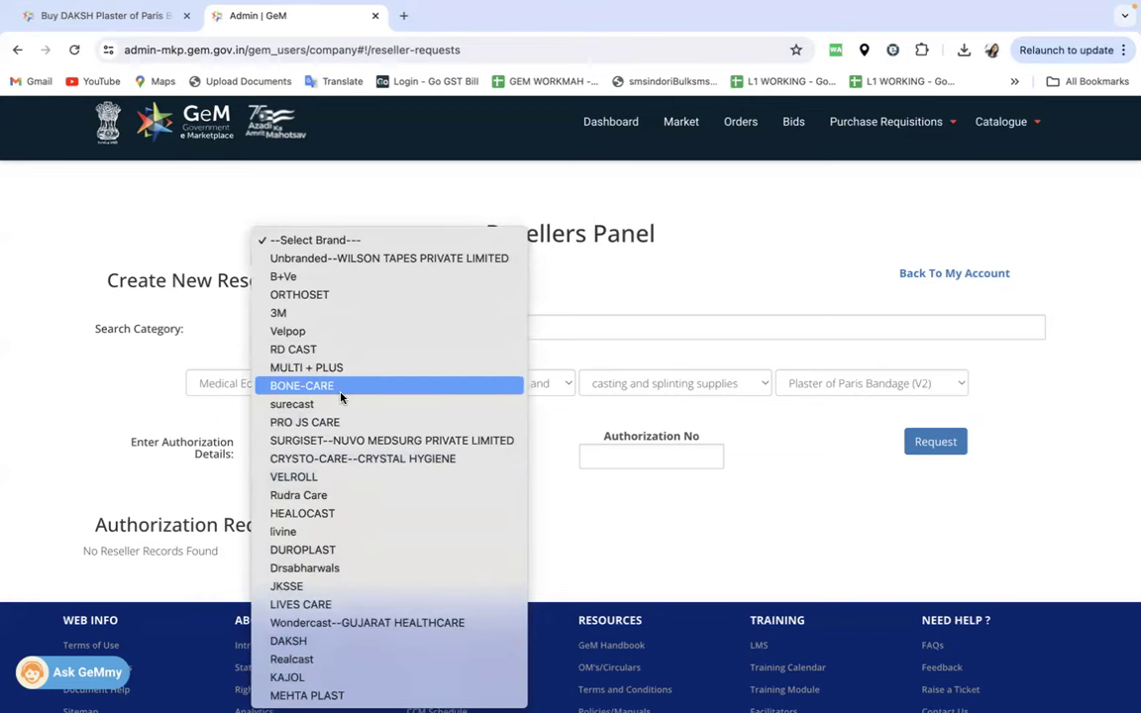
type("da")
key("Return")
- Enter the DAKSH authorization number, submit the request and check its pending status
left_click(651, 461)
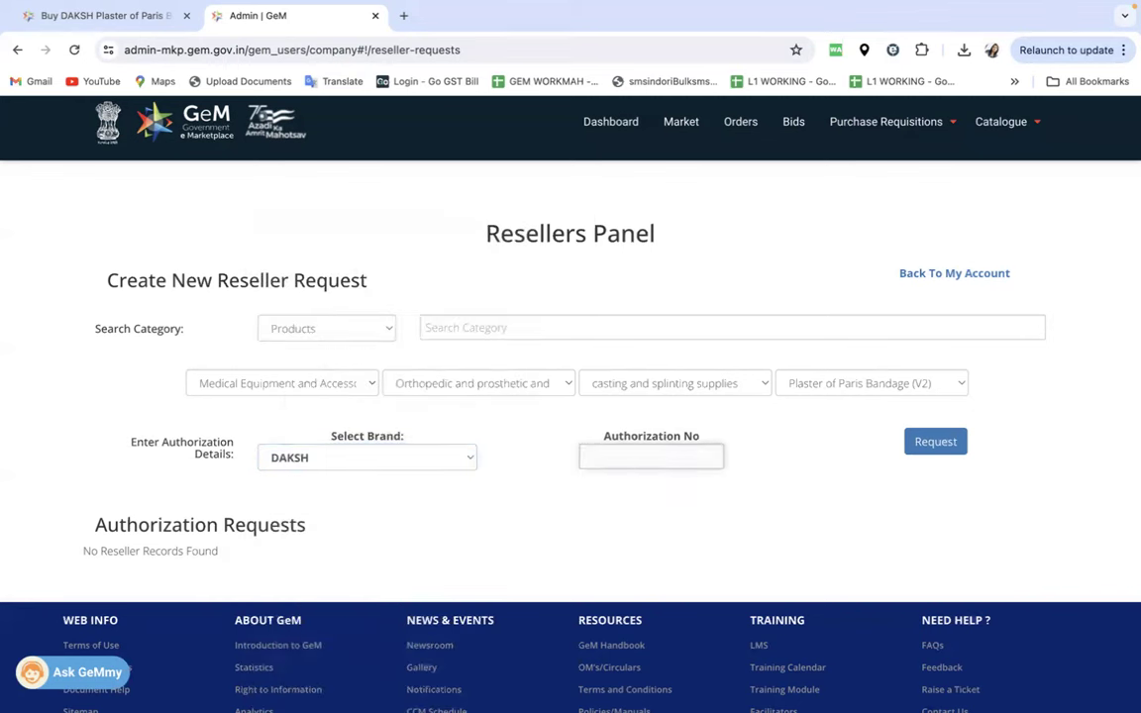
type("GEM00245")
left_click(938, 448)
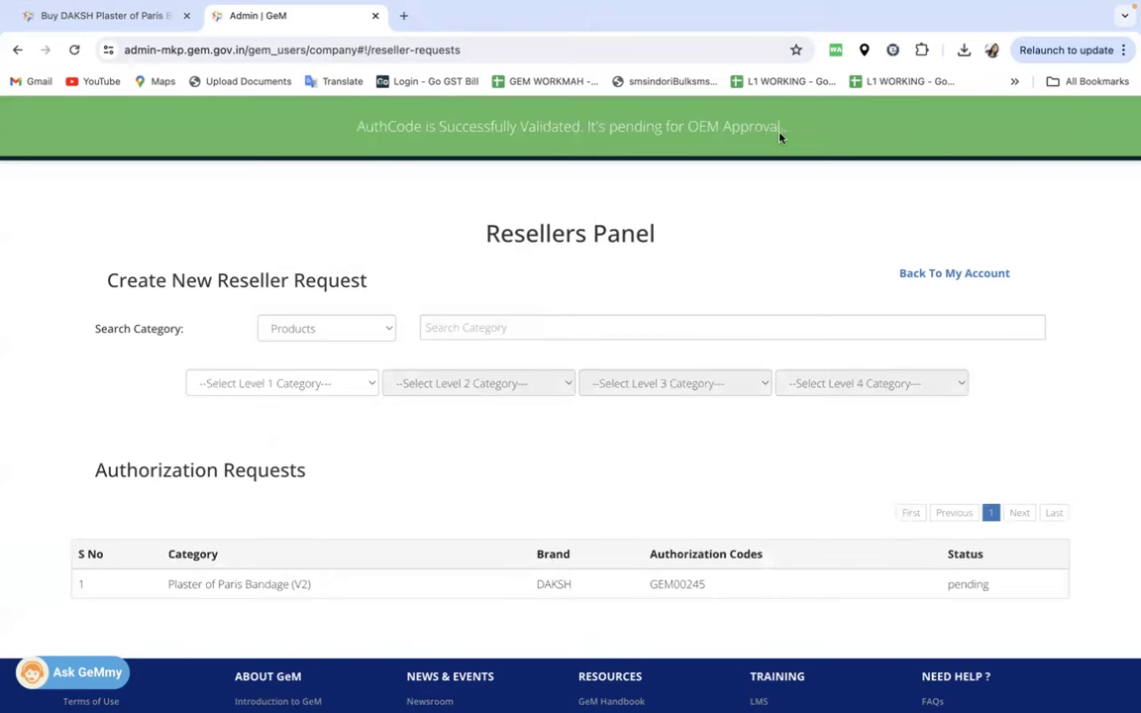
scroll(543, 449, "down", 2)
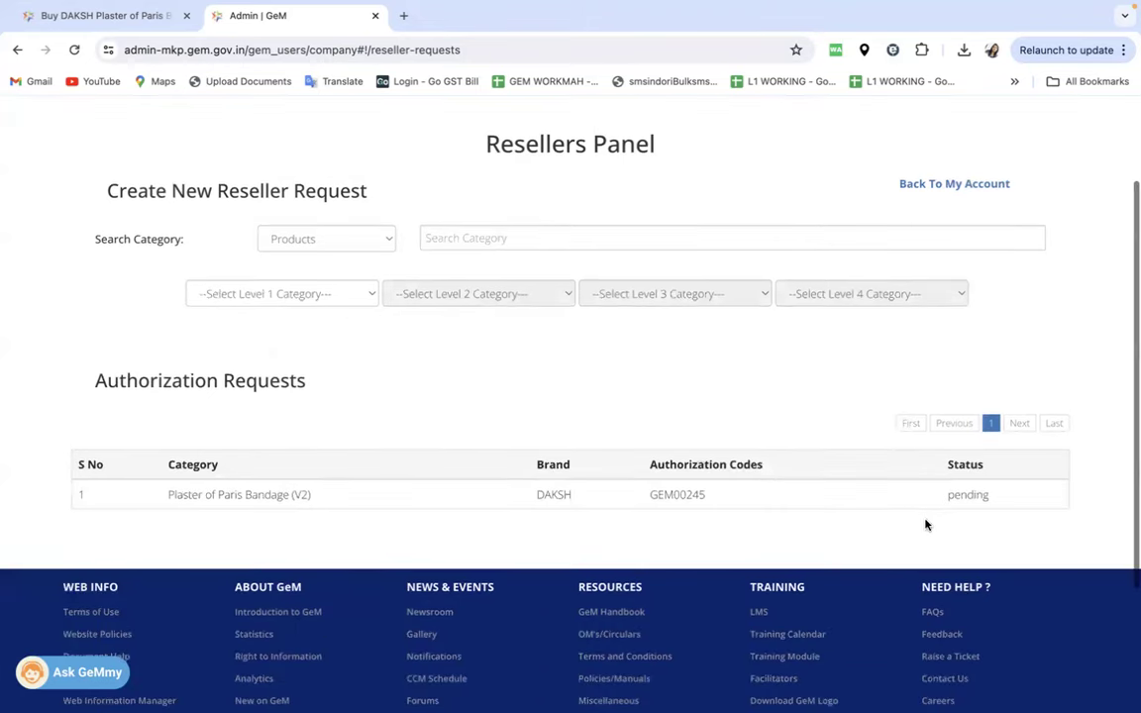
left_click_drag(989, 495, 943, 498)
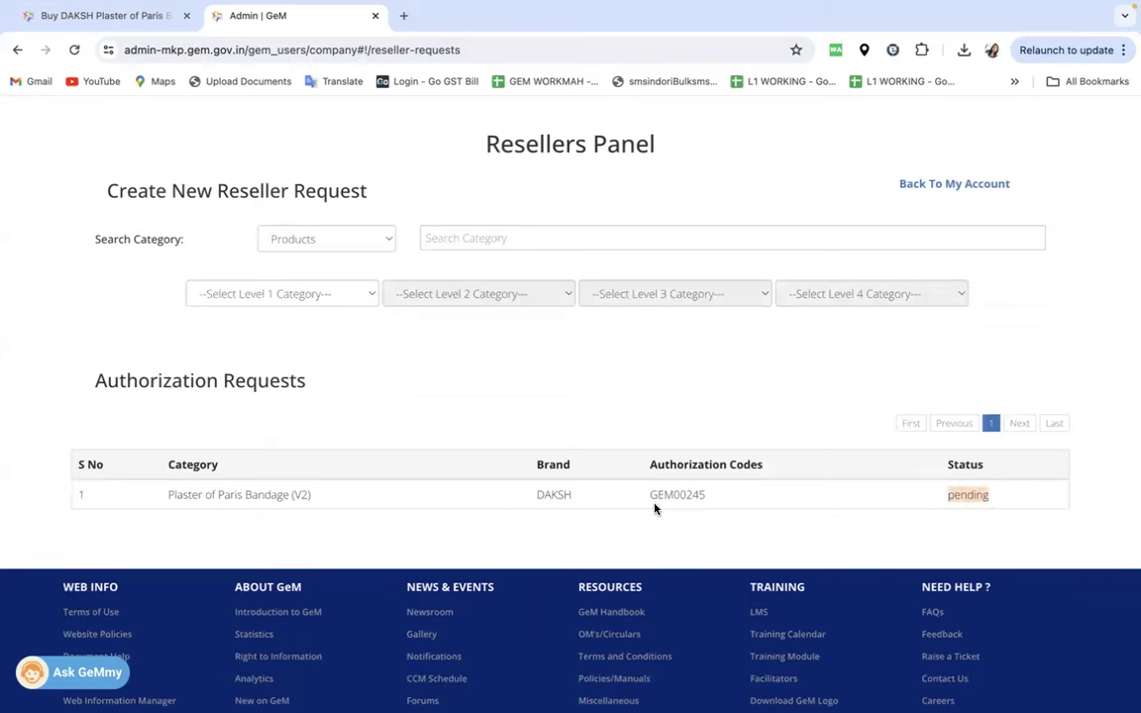
- Return to the DAKSH bandage 10 cm x 3 m tab, reload it and log back in
left_click(109, 16)
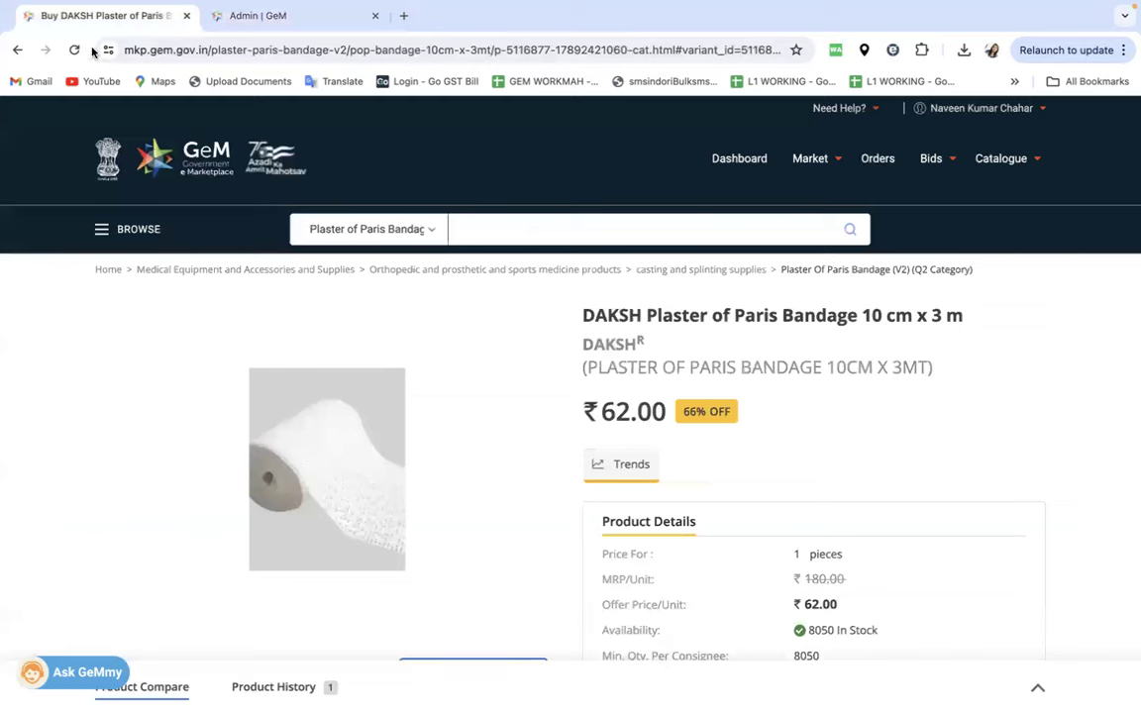
left_click(75, 50)
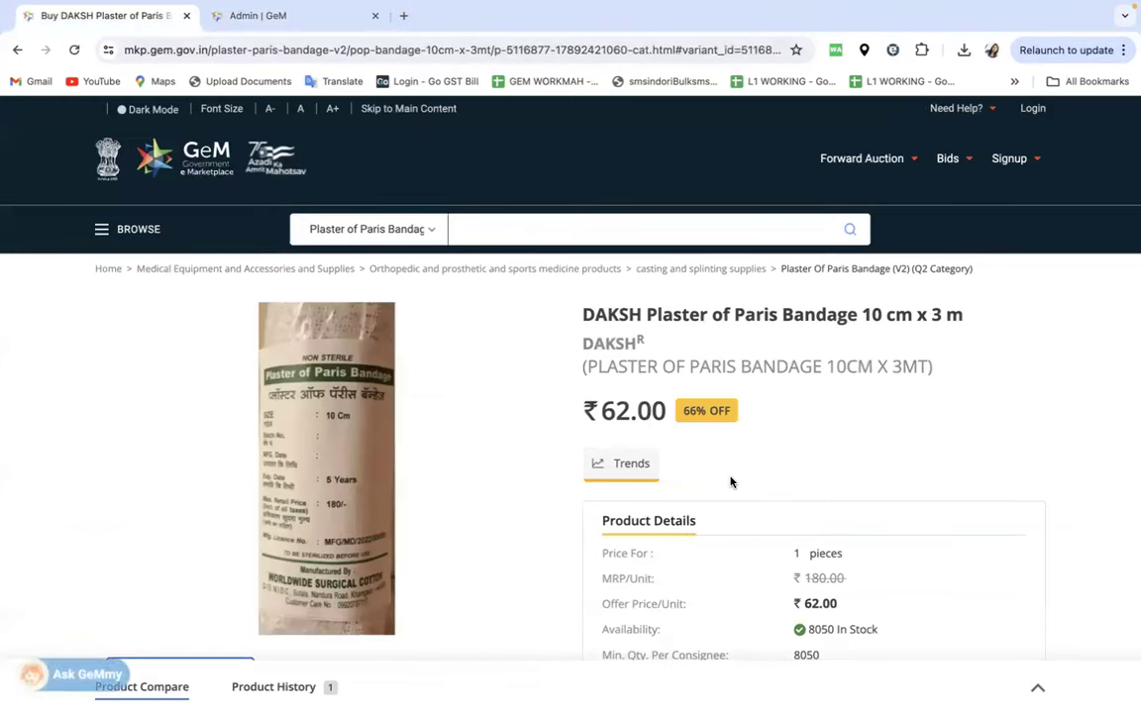
left_click(1035, 111)
scroll(739, 528, "down", 5)
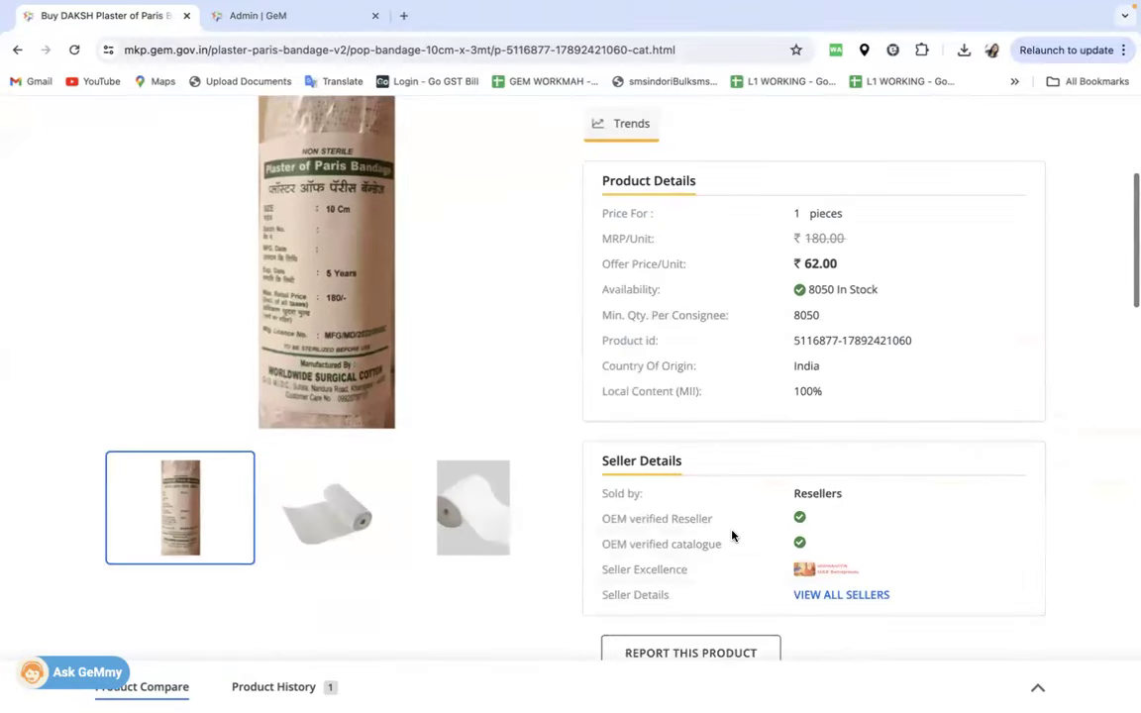
scroll(753, 421, "up", 5)
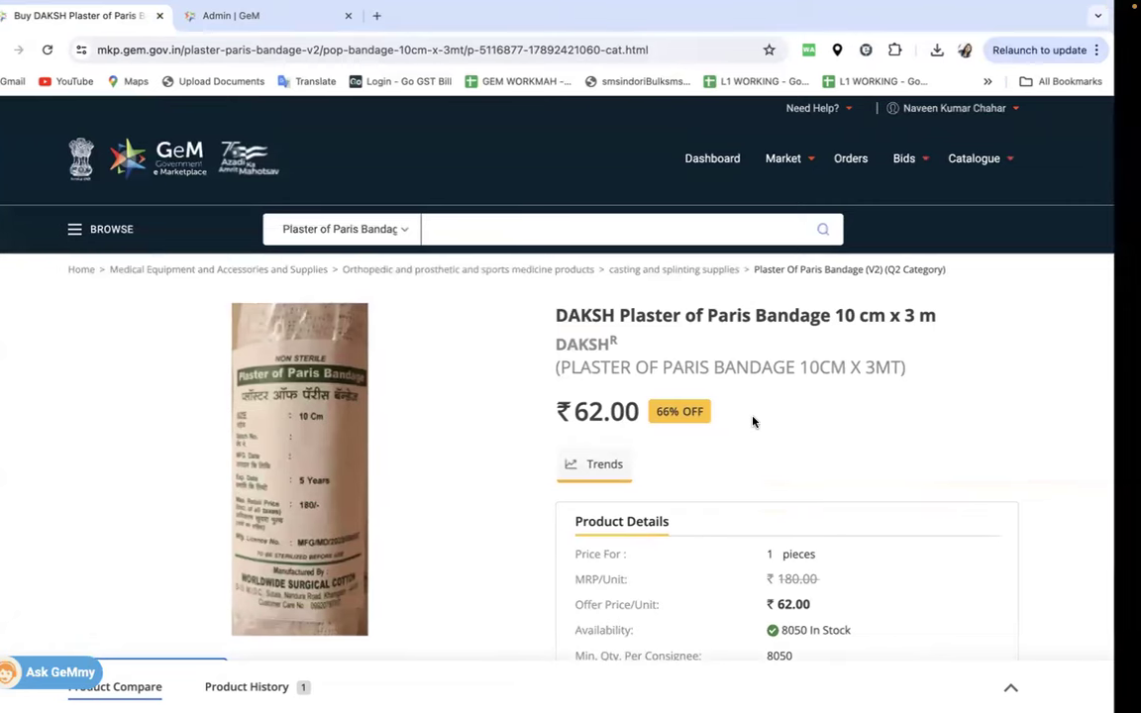
- In the OEM admin window, list the sellers awaiting DAKSH bandage authorization
key("ctrl+Left")
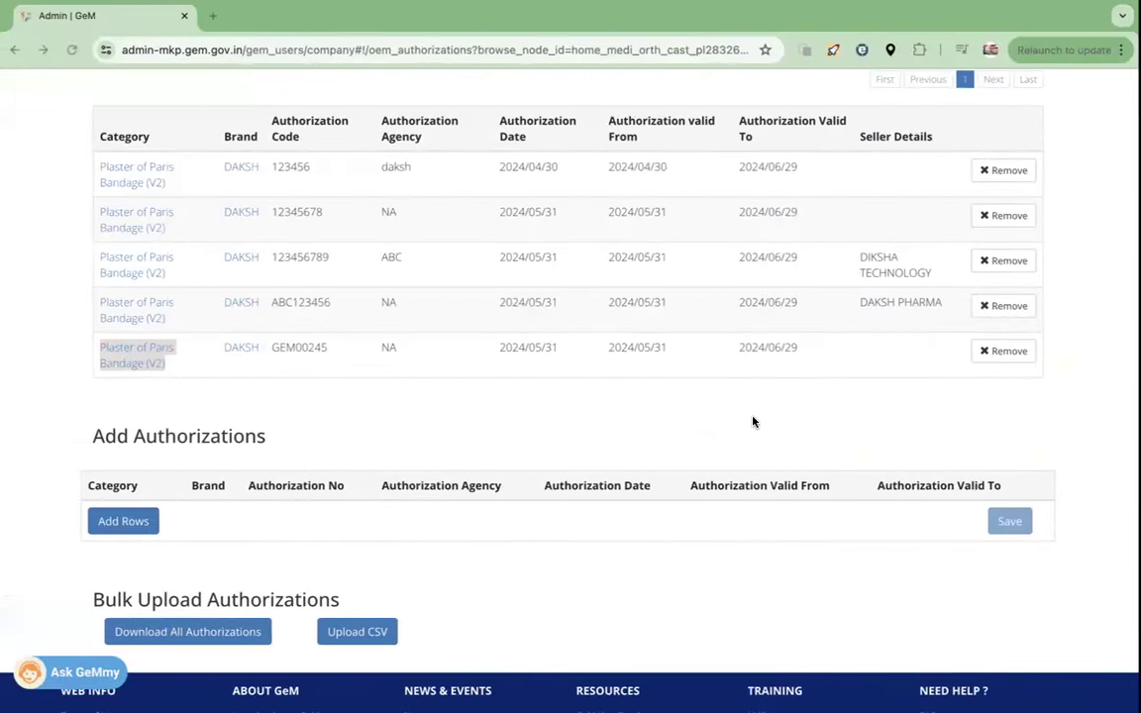
scroll(534, 387, "up", 3)
scroll(535, 384, "down", 1)
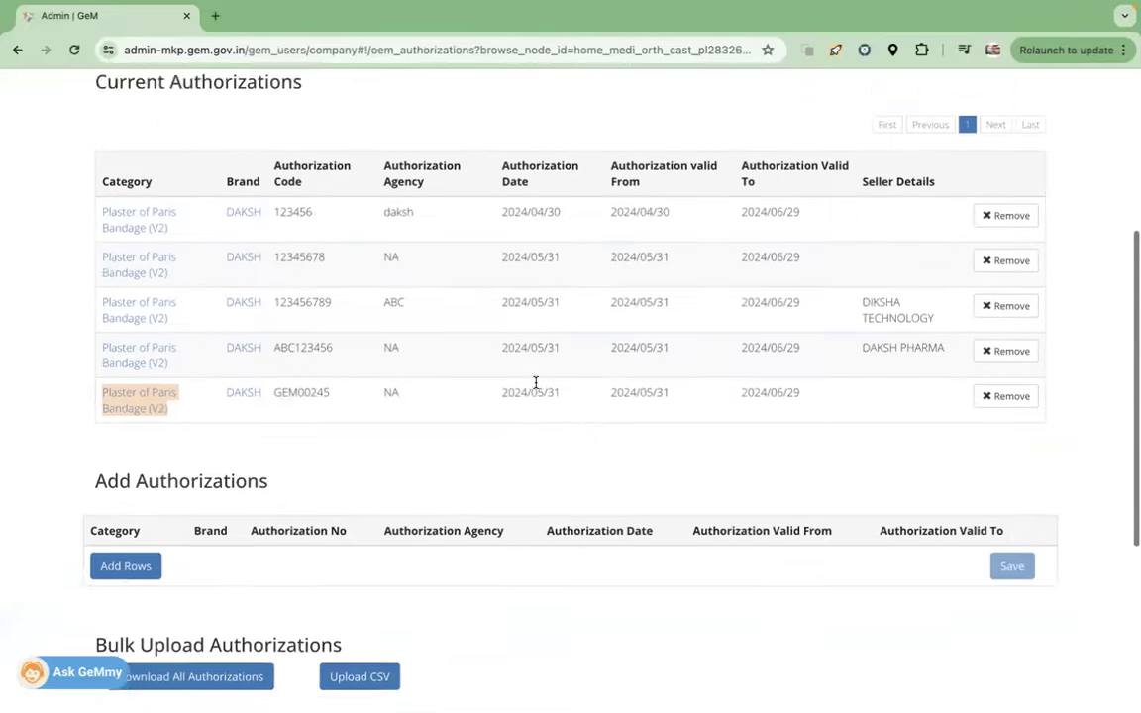
scroll(535, 384, "up", 5)
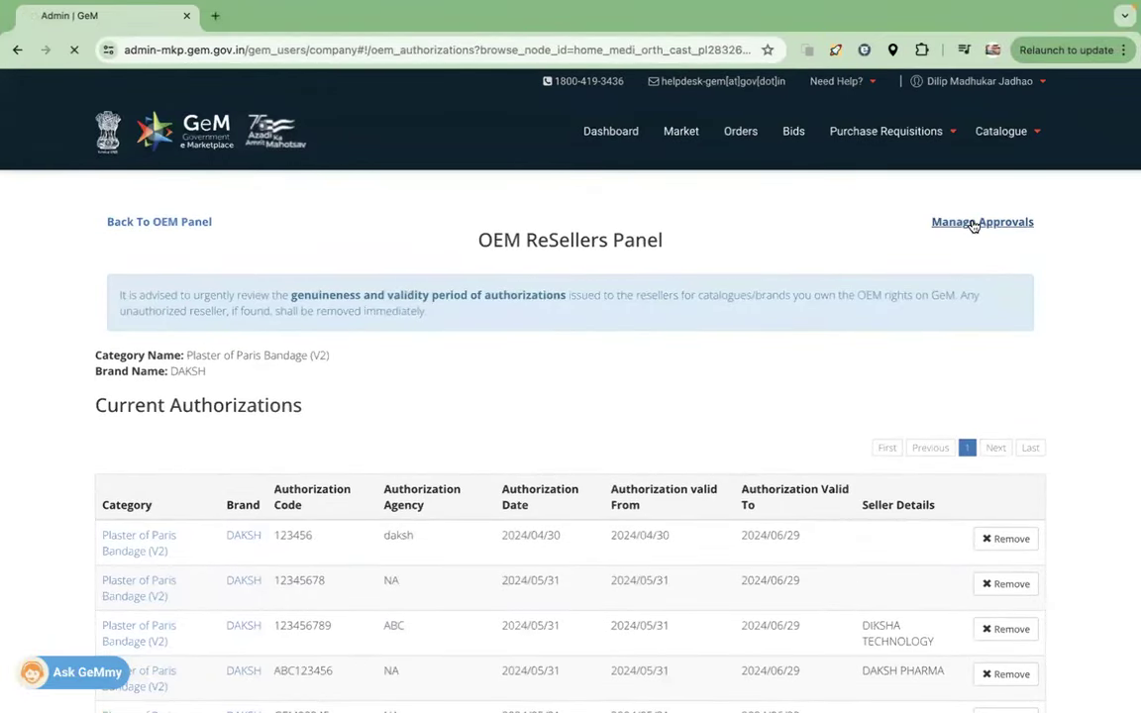
left_click(980, 222)
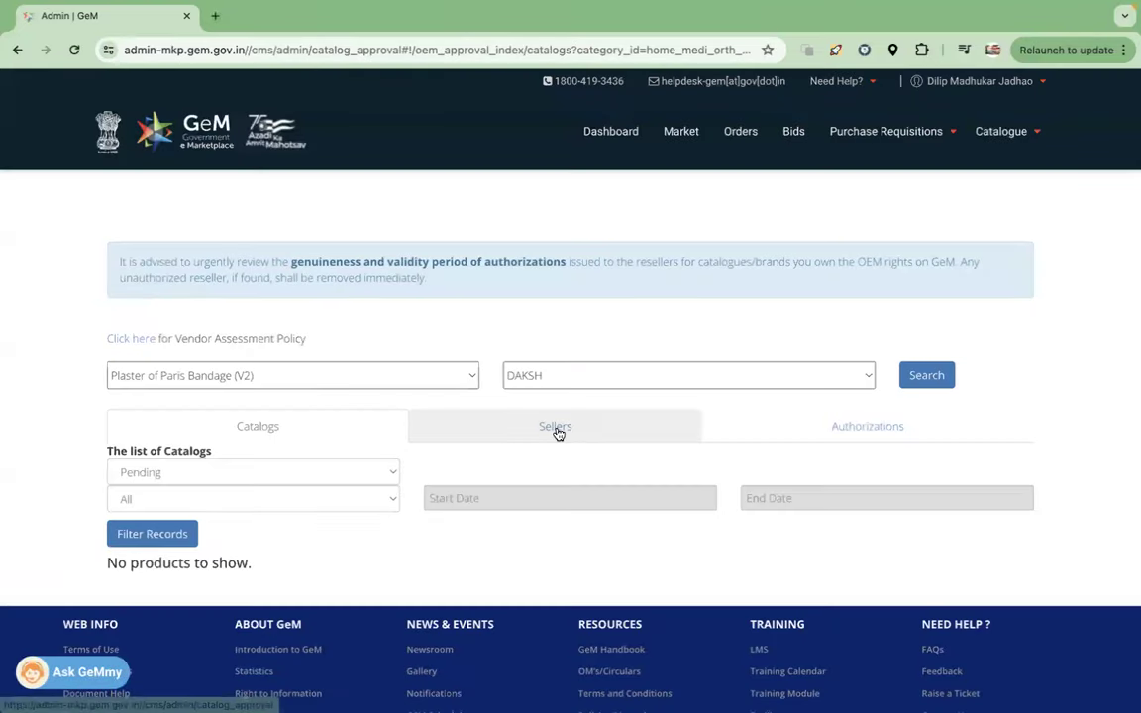
left_click(557, 426)
scroll(325, 494, "down", 1)
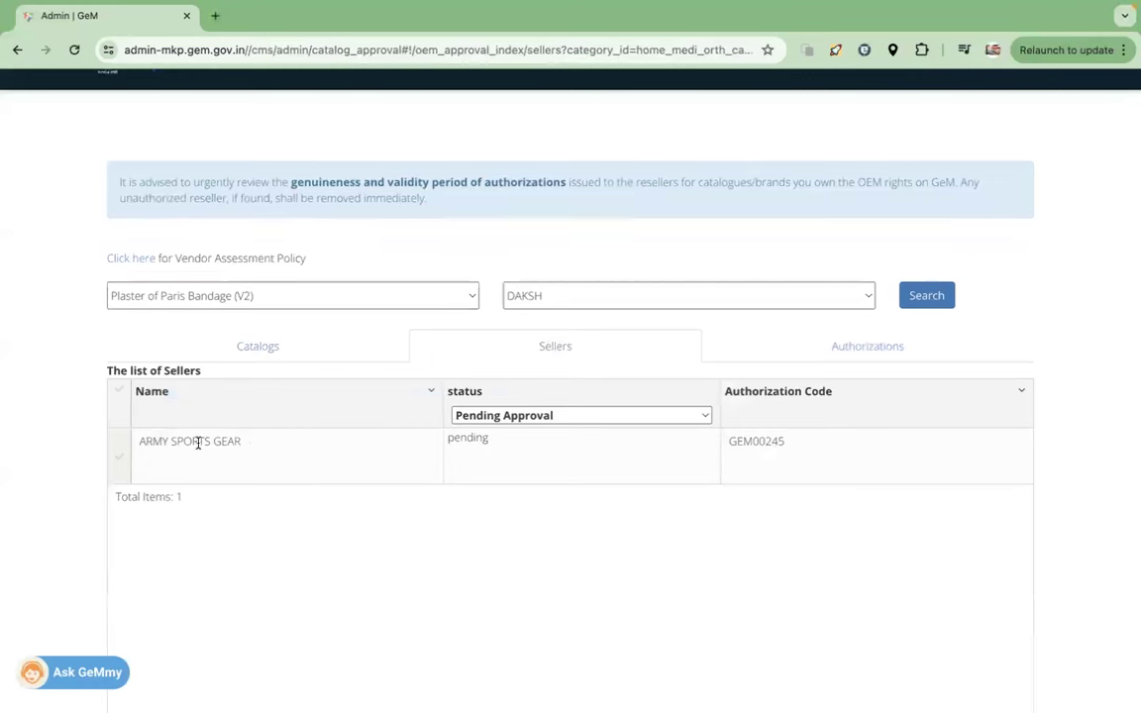
- Tick the ARMY SPORTS GEAR row and approve it as a VALID seller
left_click(139, 441)
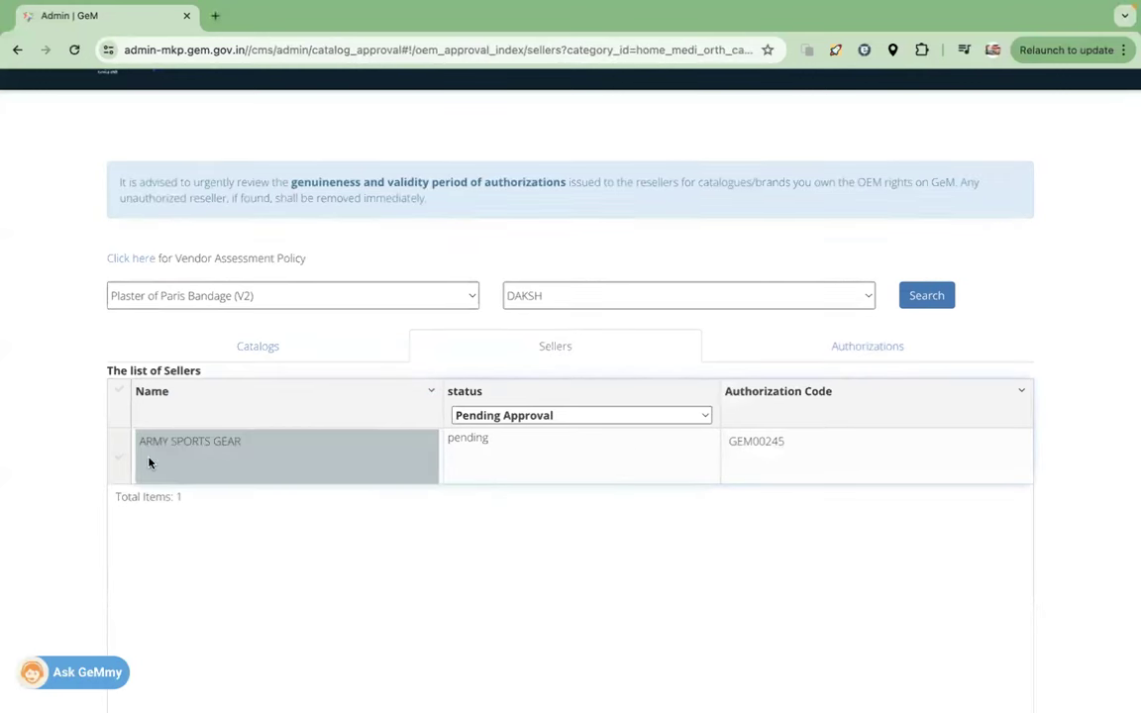
left_click(120, 461)
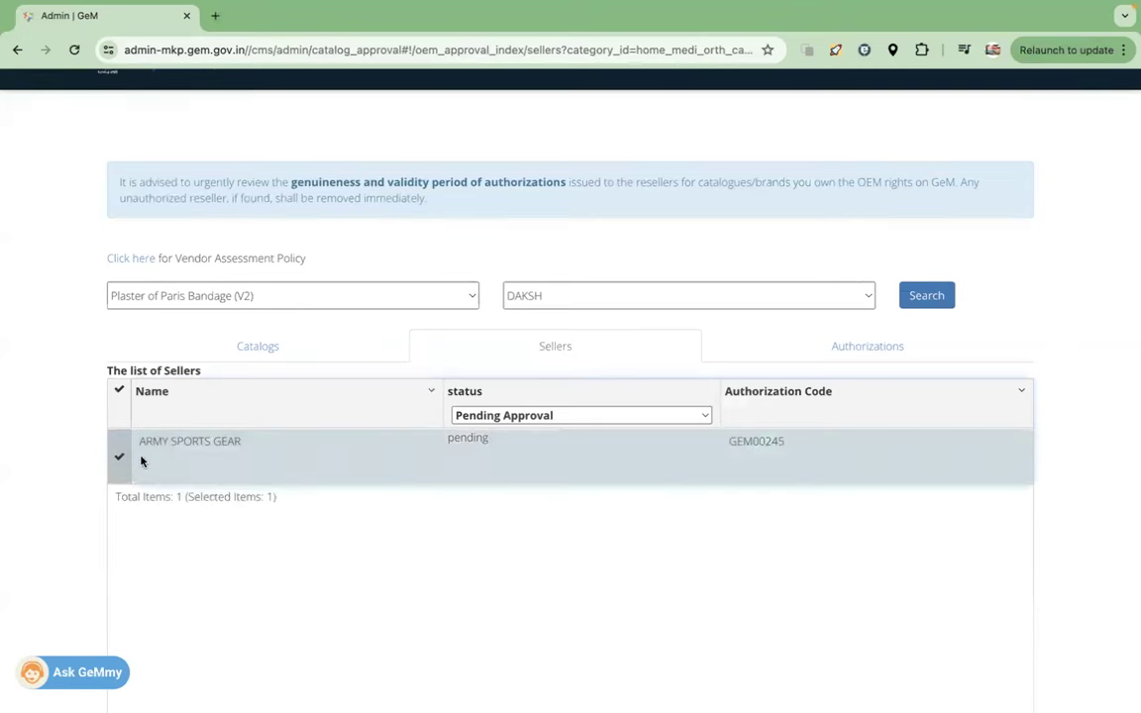
scroll(196, 473, "down", 10)
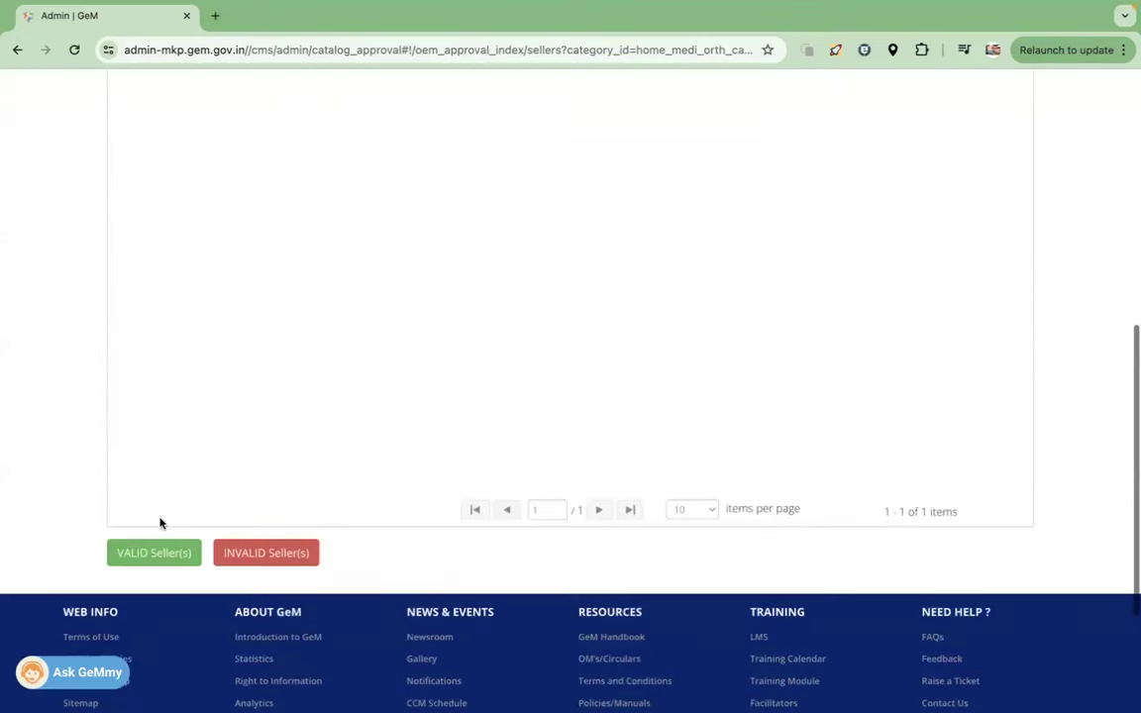
left_click(149, 553)
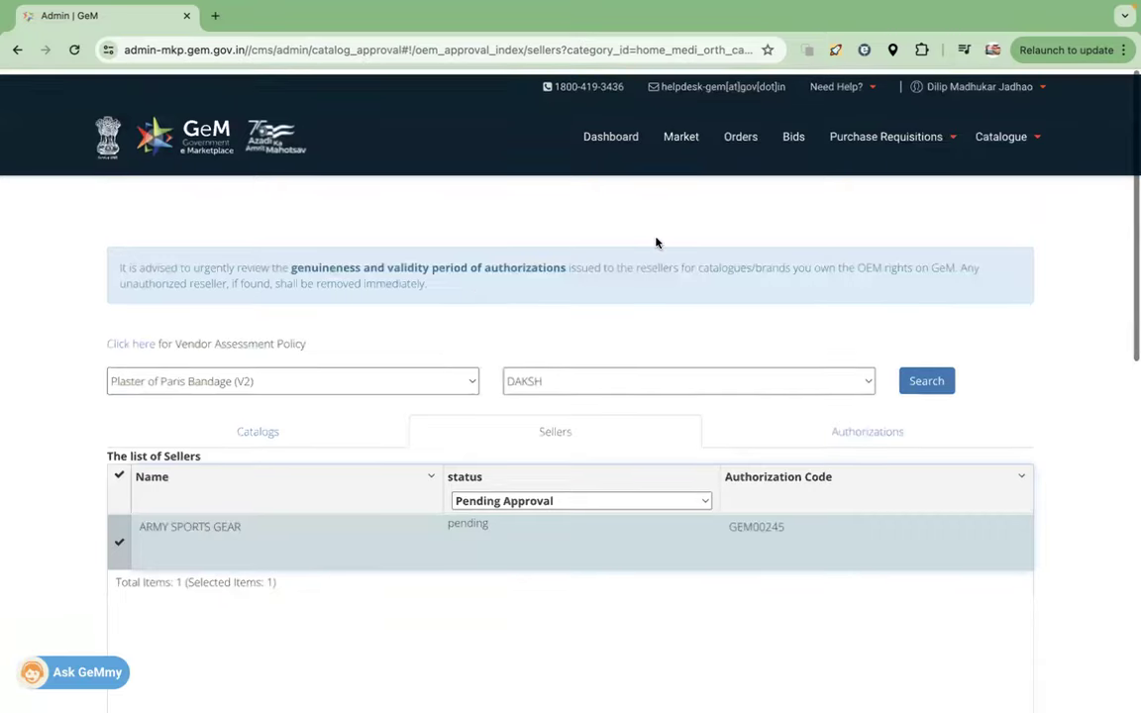
scroll(744, 252, "left", 5)
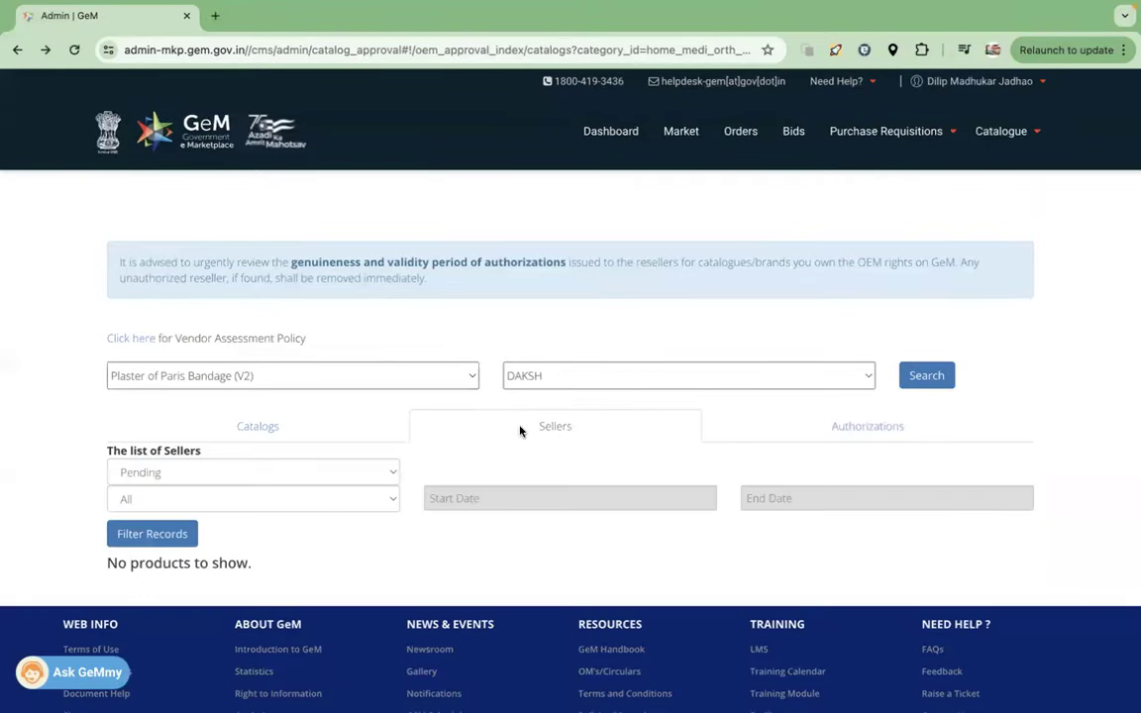
left_click(530, 431)
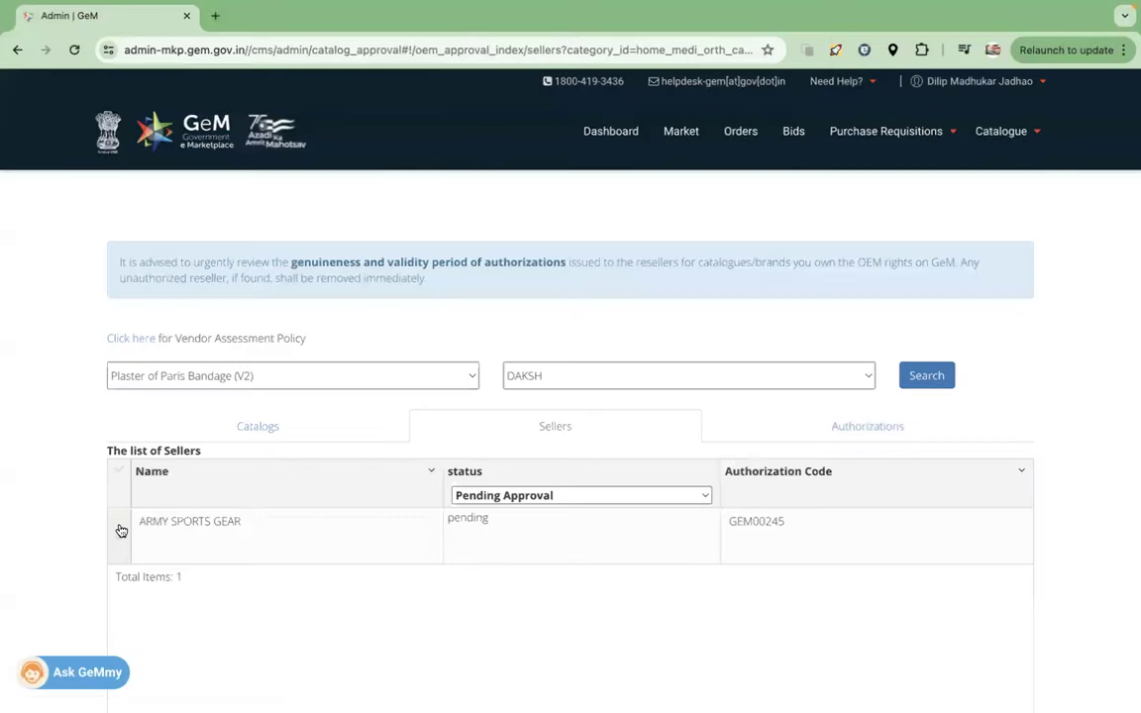
left_click(118, 531)
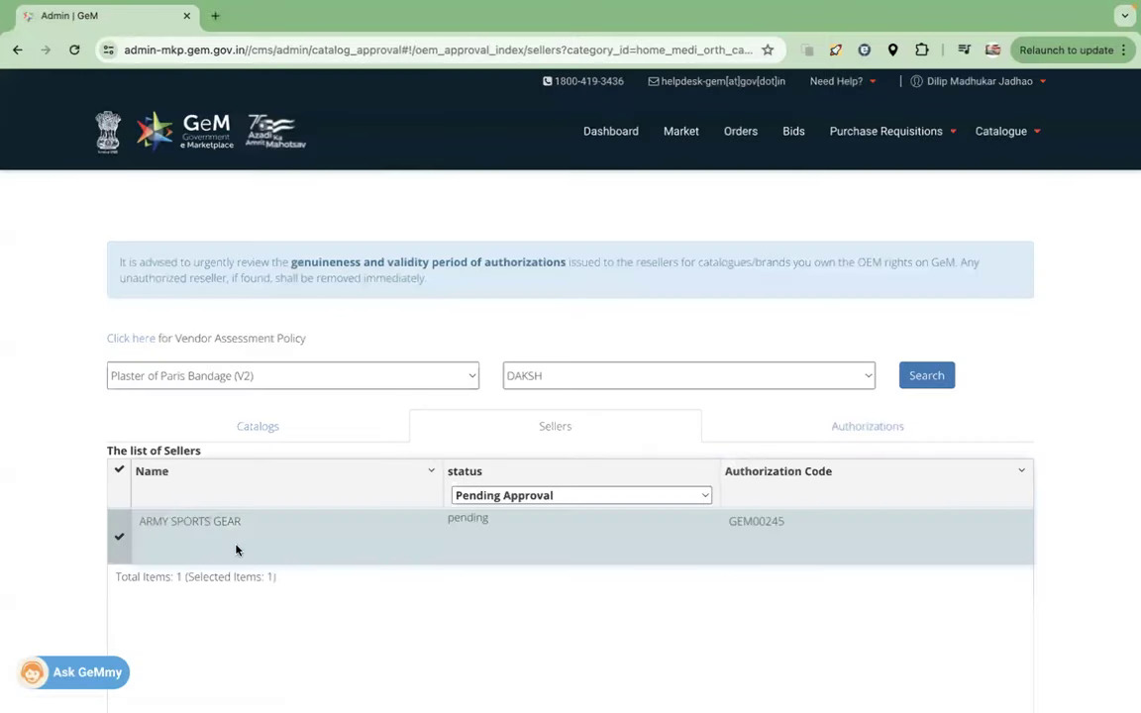
scroll(236, 550, "down", 8)
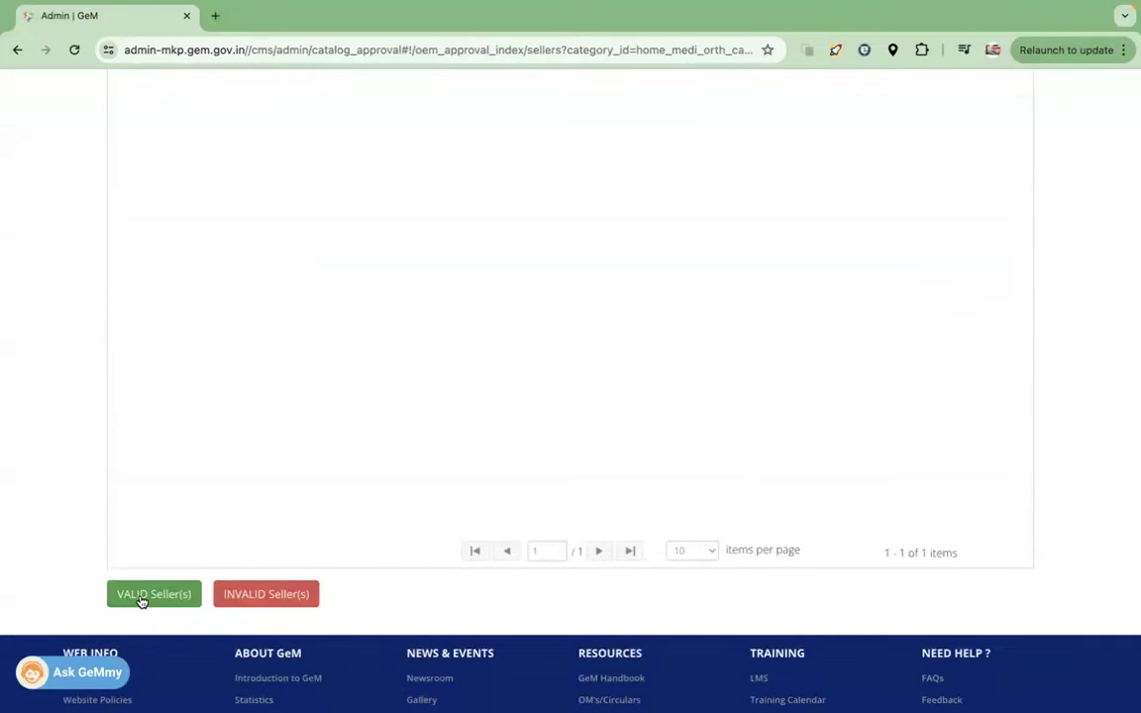
left_click(141, 595)
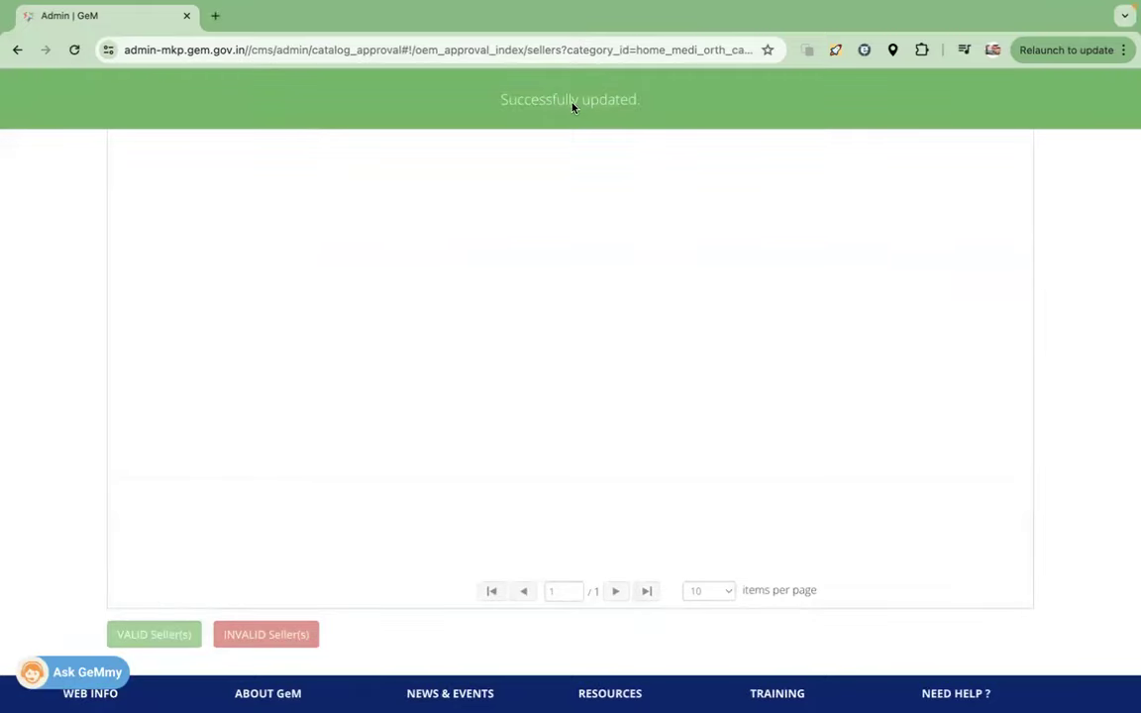
key("ctrl+Left")
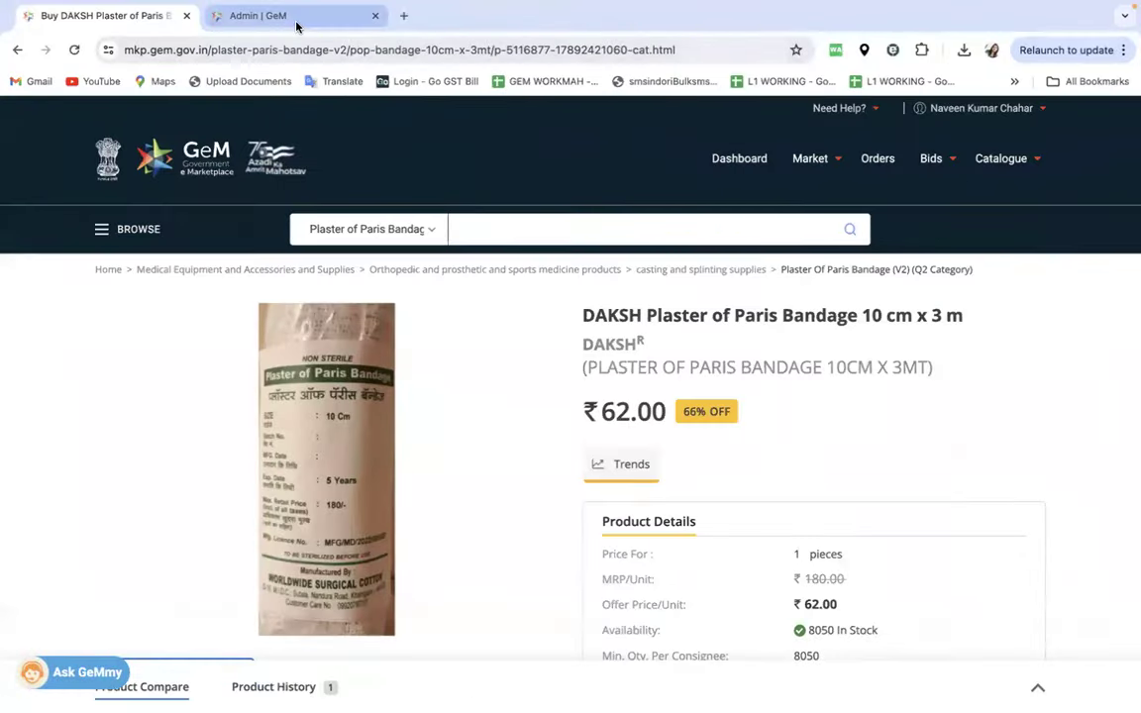
- Reload the Resellers Panel to confirm the DAKSH bandage request is authorized, then return to the product tab
left_click(293, 18)
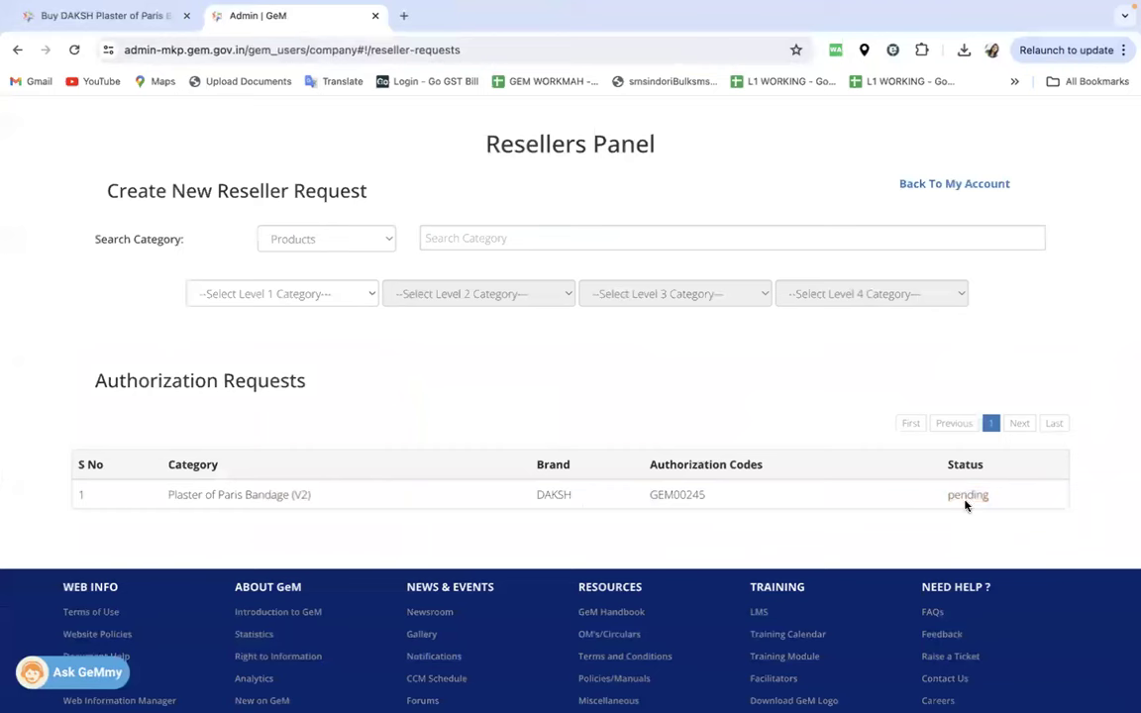
left_click(73, 51)
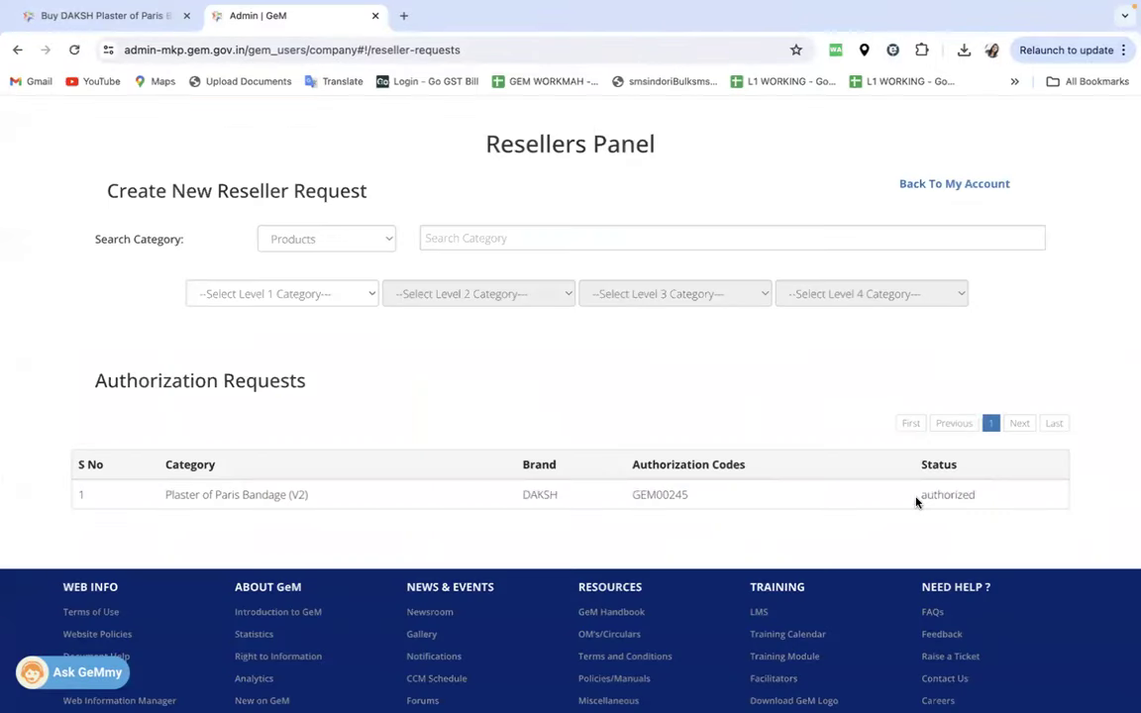
left_click_drag(916, 502, 990, 507)
left_click(158, 16)
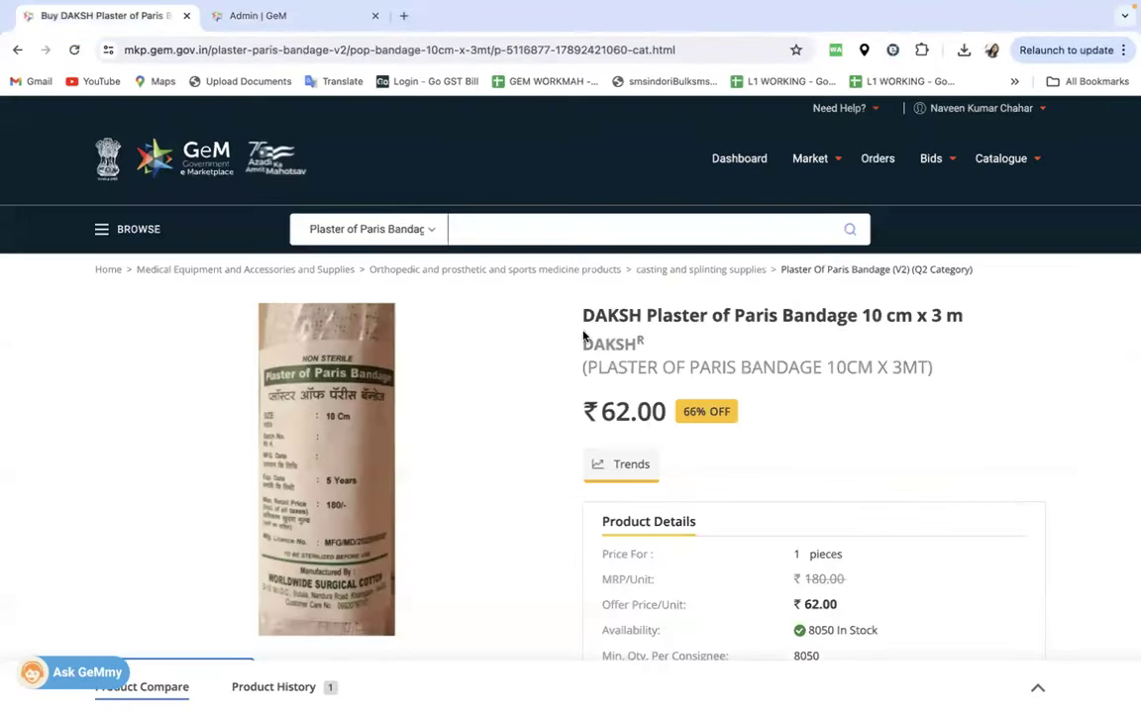
- Reload and log in on the DAKSH bandage page, view its photos, and choose SELL THIS ITEM
scroll(594, 337, "down", 4)
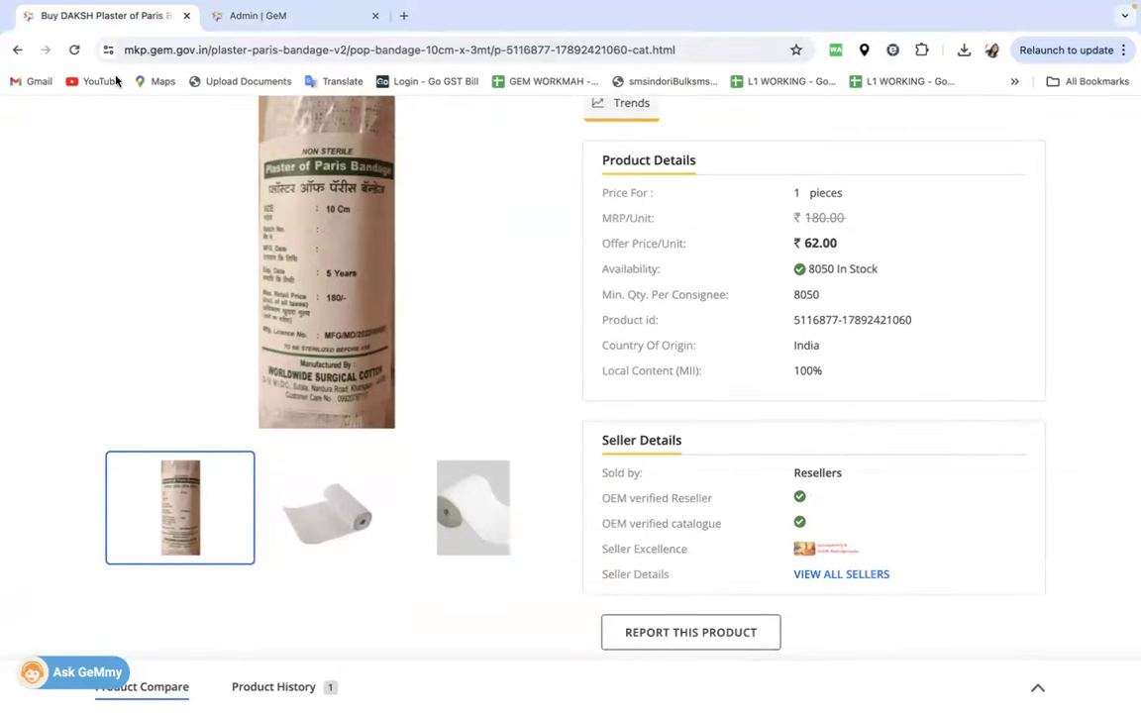
left_click(75, 51)
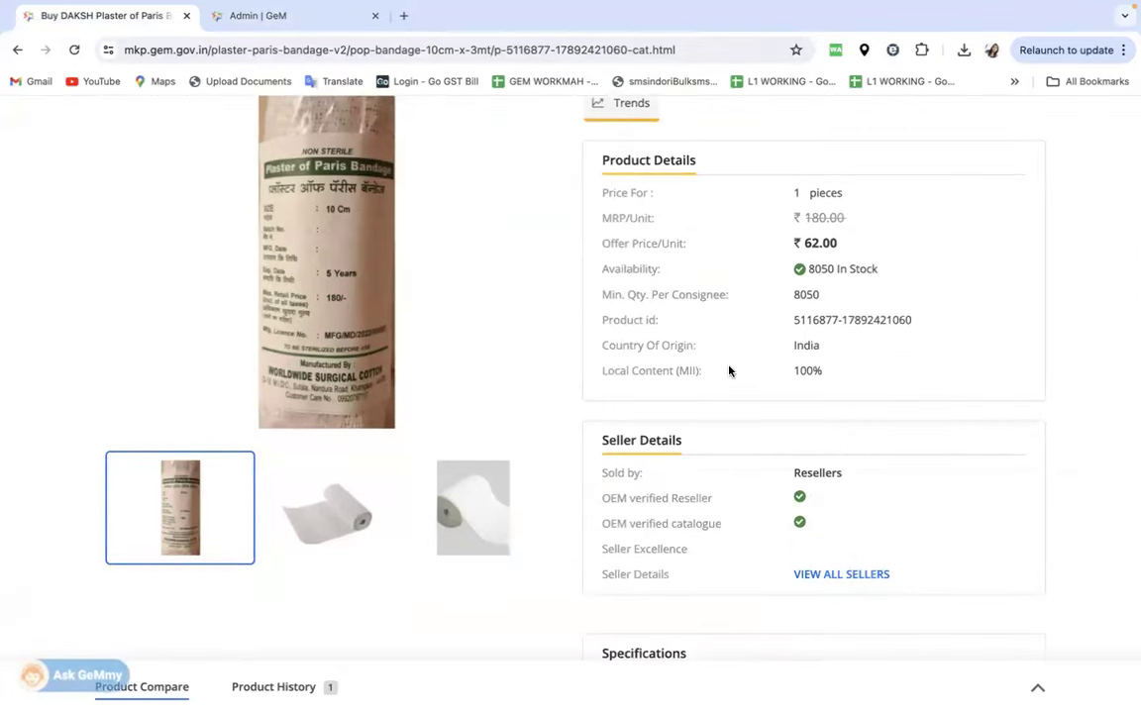
scroll(729, 372, "down", 3)
scroll(729, 372, "up", 10)
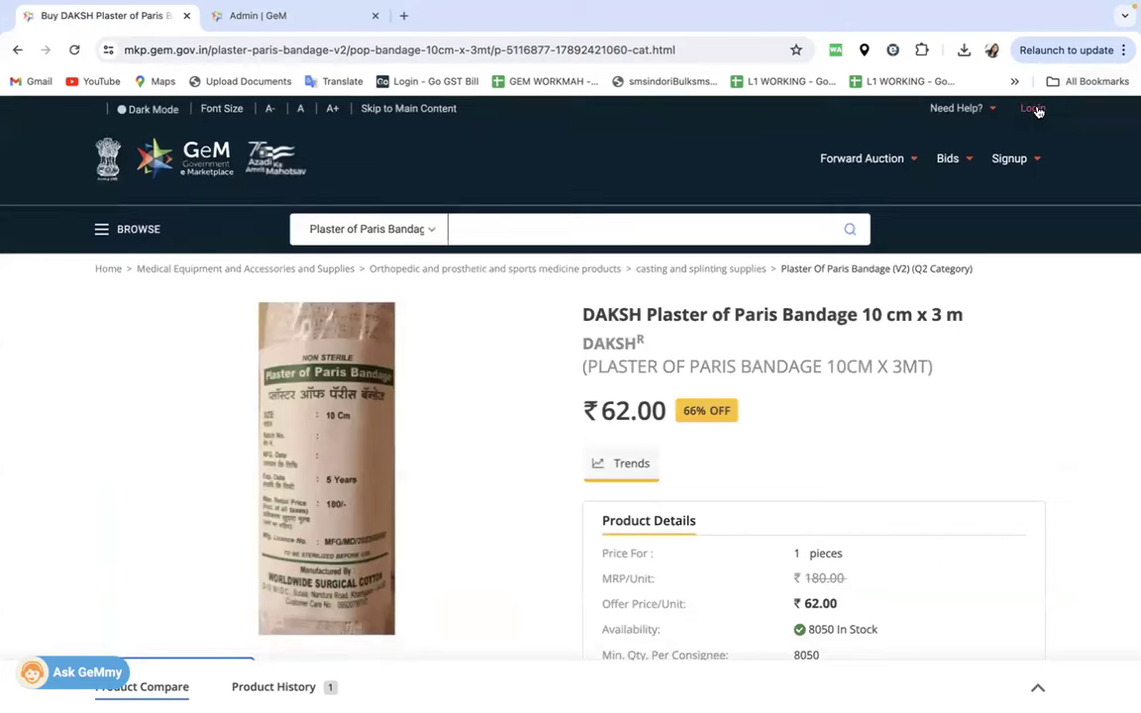
left_click(1036, 109)
scroll(810, 332, "down", 6)
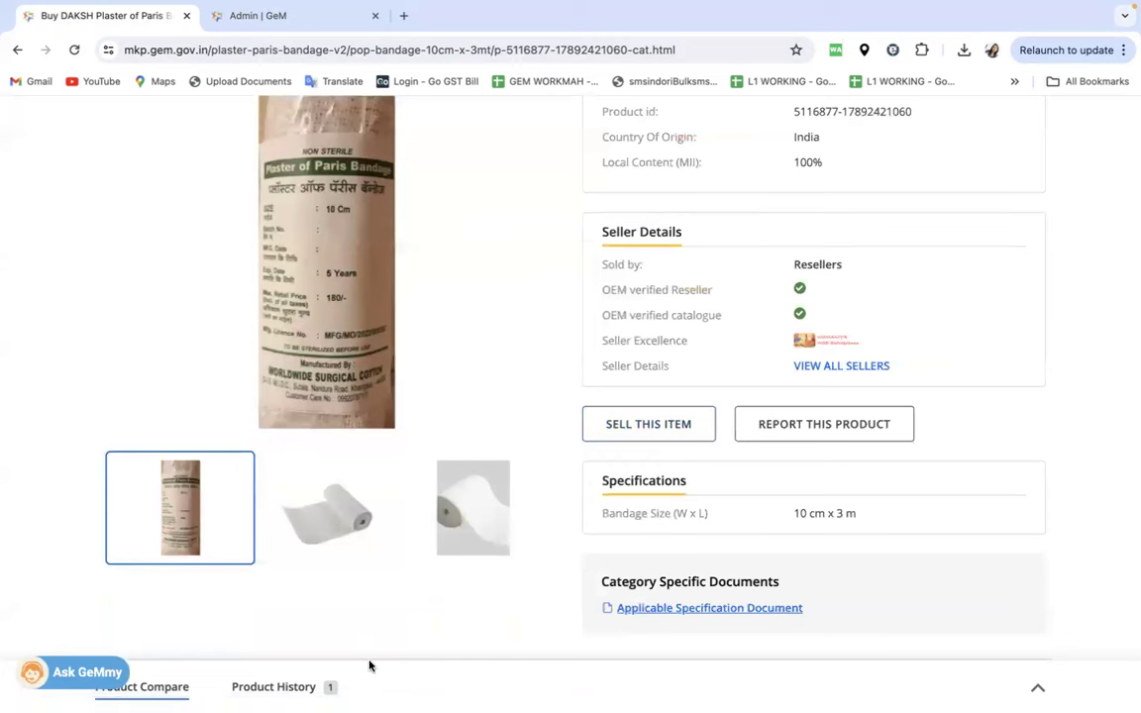
left_click(472, 507)
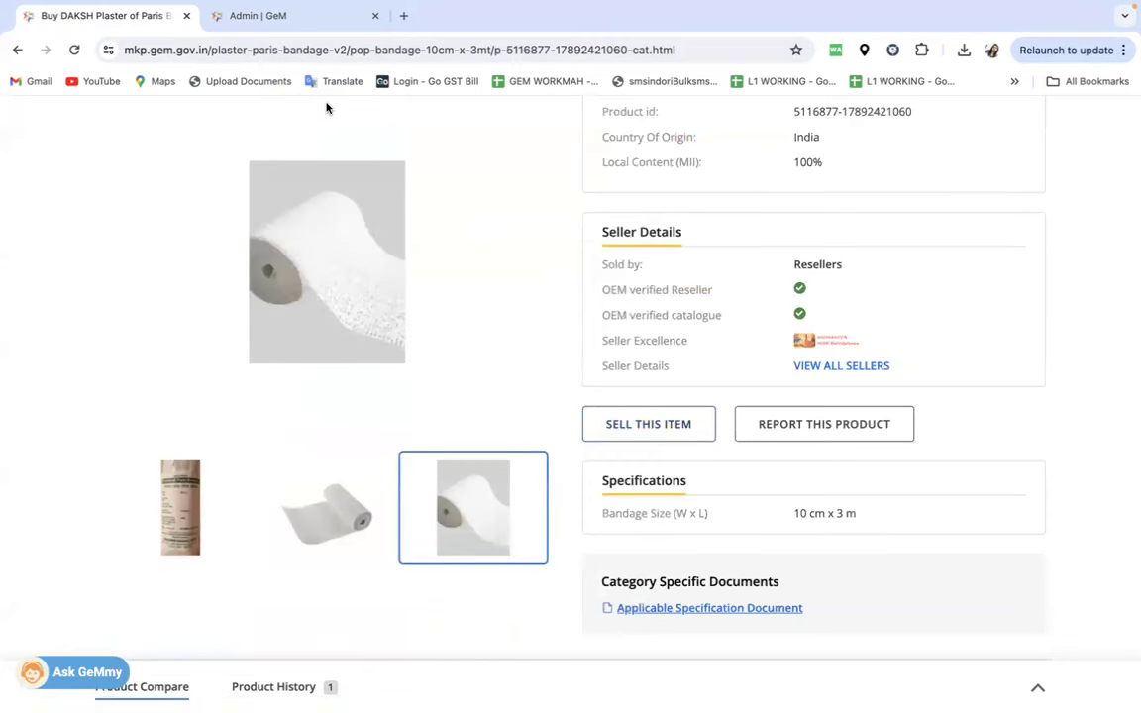
scroll(582, 283, "up", 6)
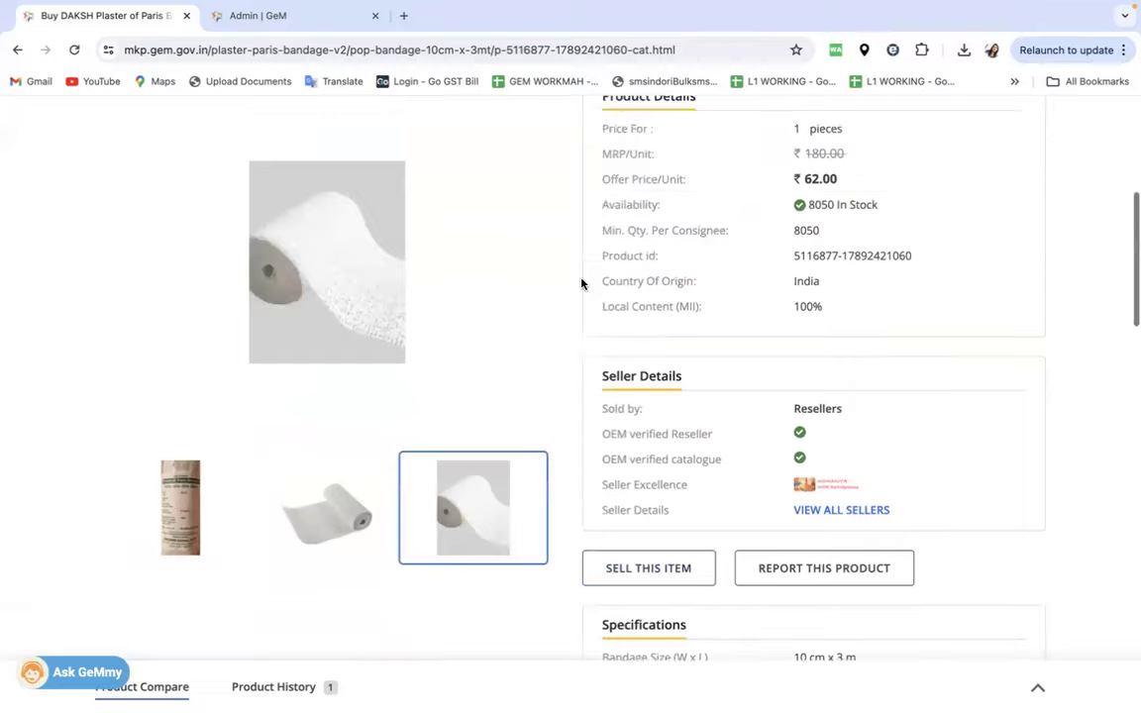
scroll(582, 283, "down", 4)
scroll(581, 283, "down", 2)
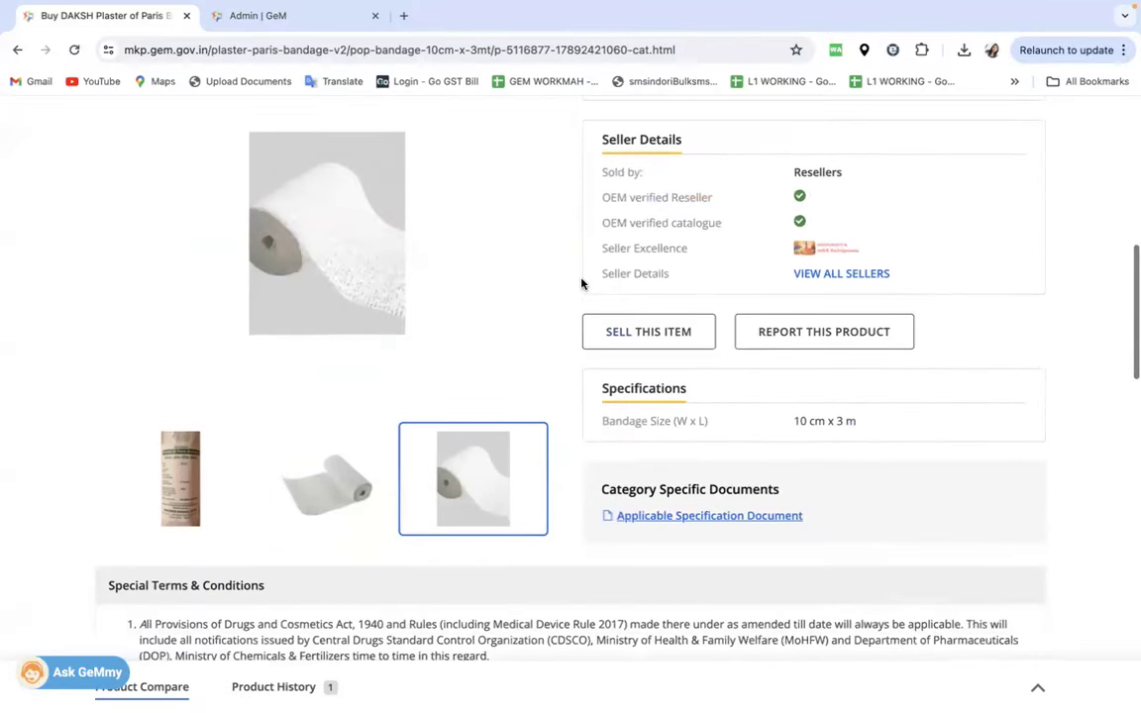
left_click(637, 332)
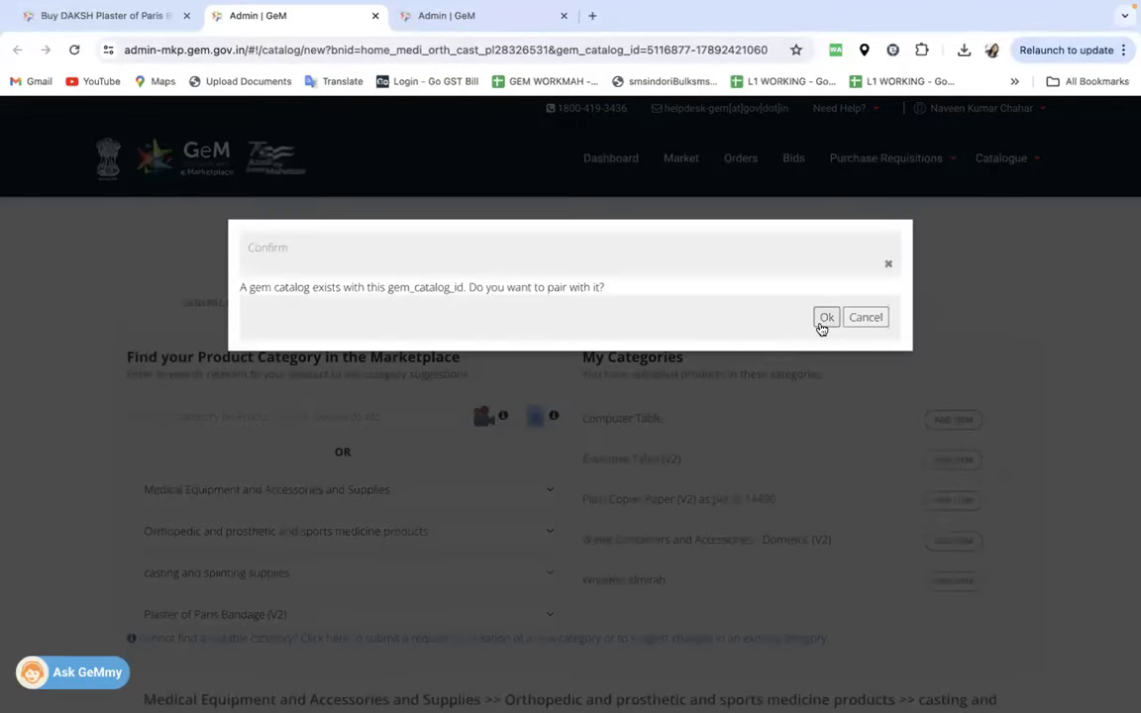
- Pair with the existing GeM catalogue, pick the authorization number and set the offer price to 155
left_click(825, 318)
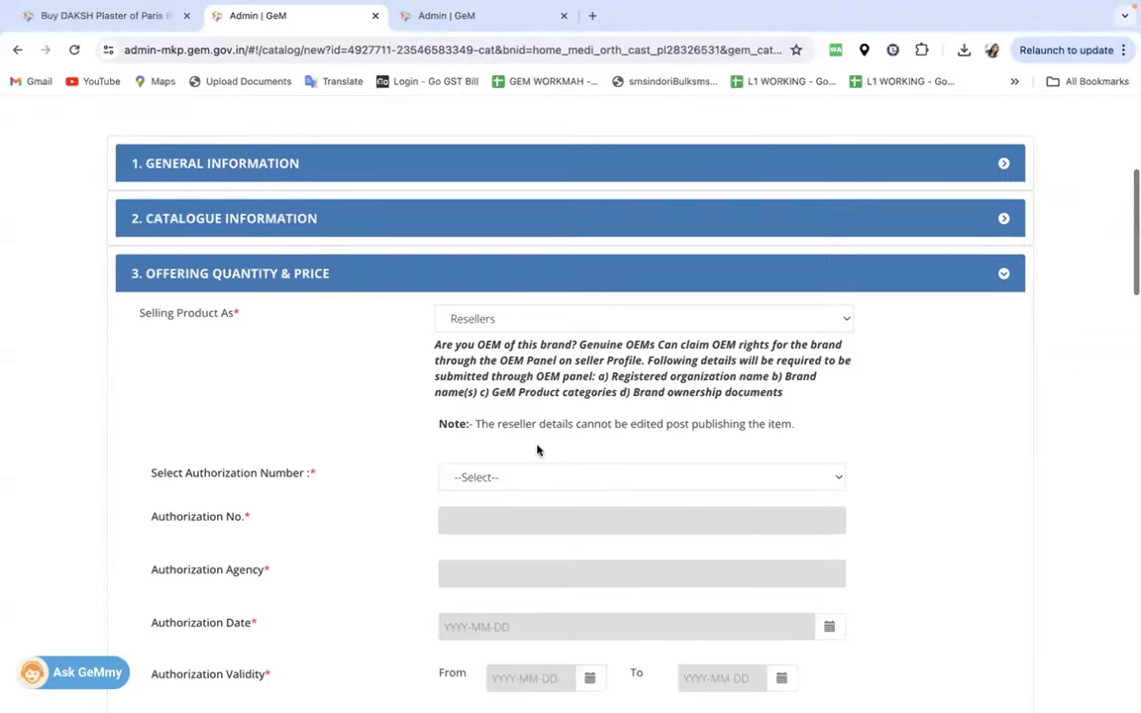
left_click(515, 477)
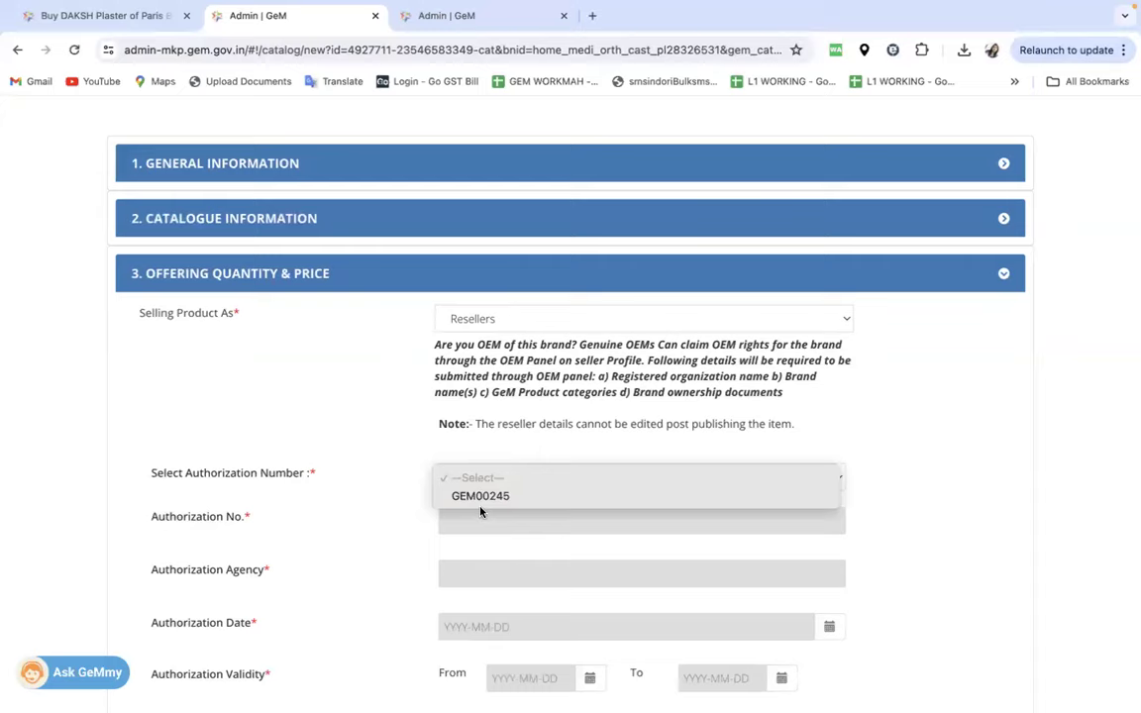
left_click(479, 496)
scroll(480, 495, "down", 3)
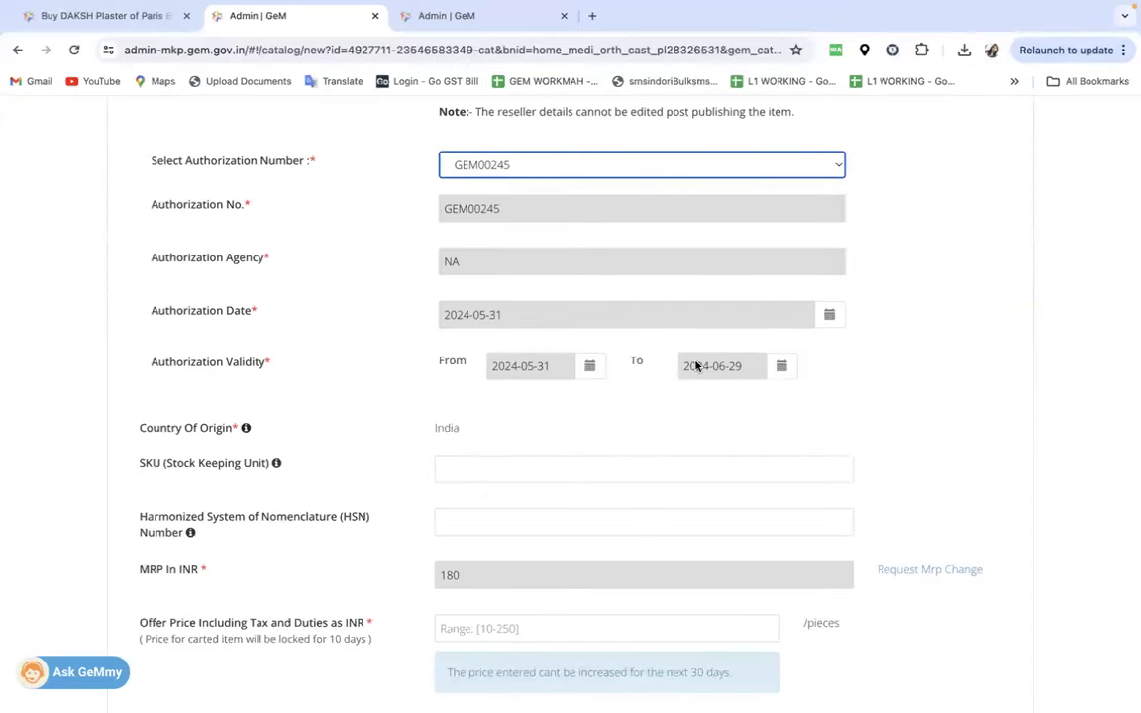
scroll(471, 327, "down", 3)
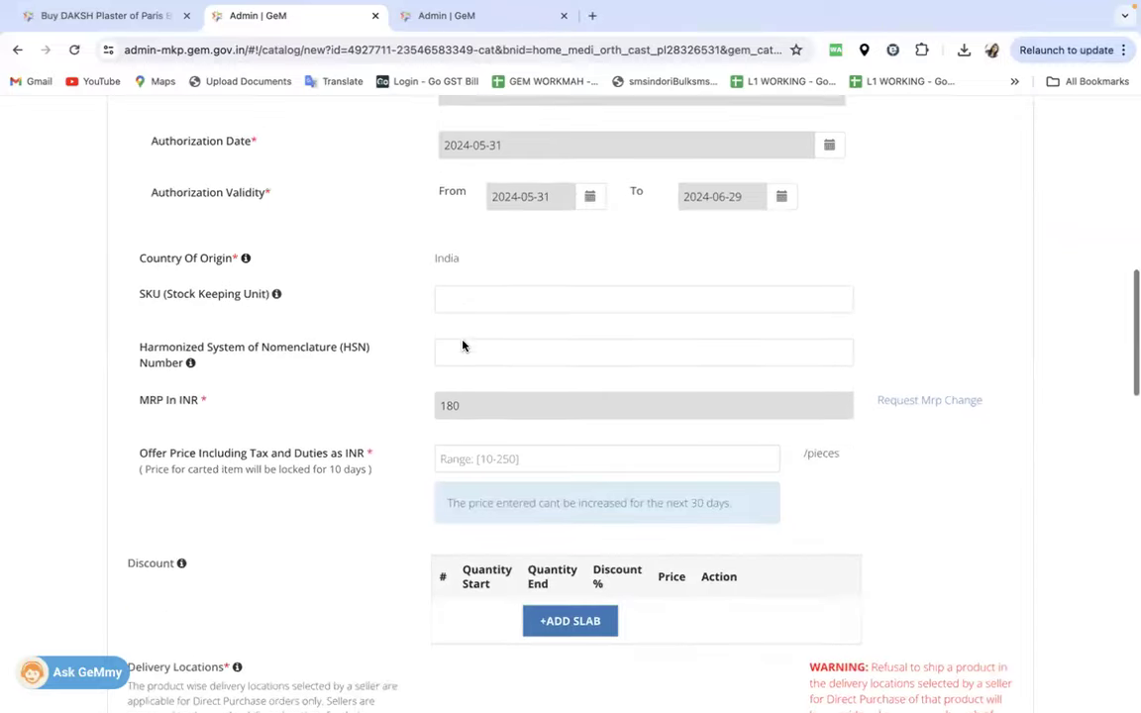
left_click(463, 391)
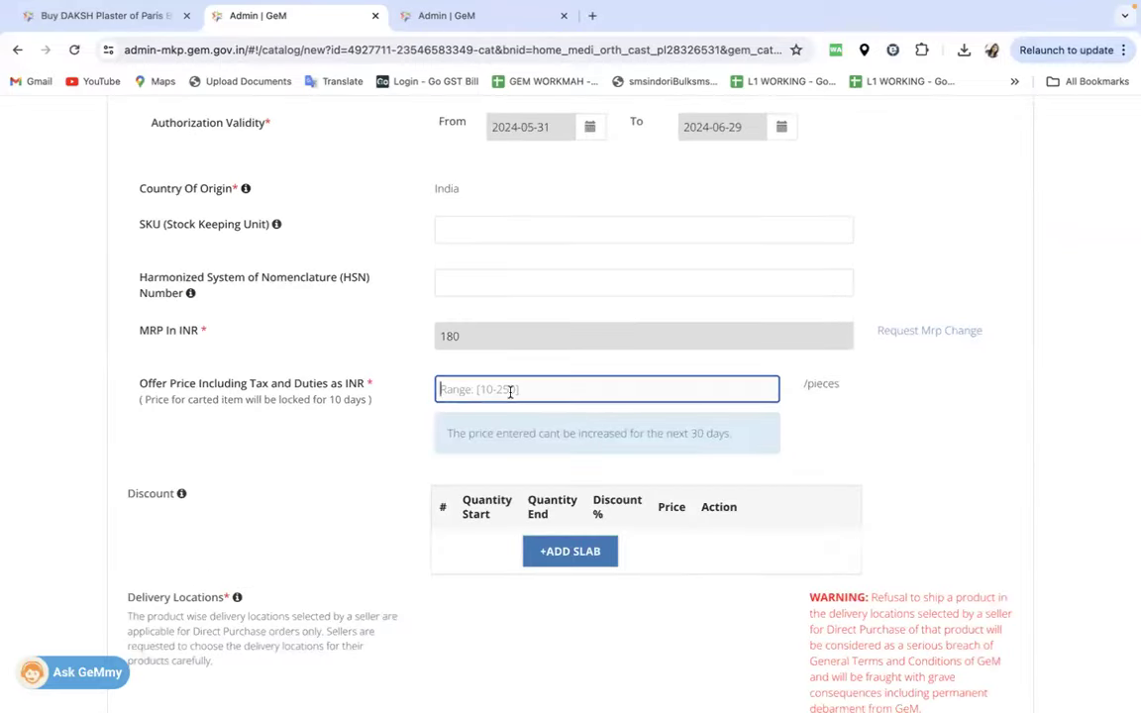
type("155")
left_click(916, 430)
- Set Uttar Pradesh delivery, stock 10000, minimum 9000, lead time 10, and save the offer
scroll(914, 436, "down", 6)
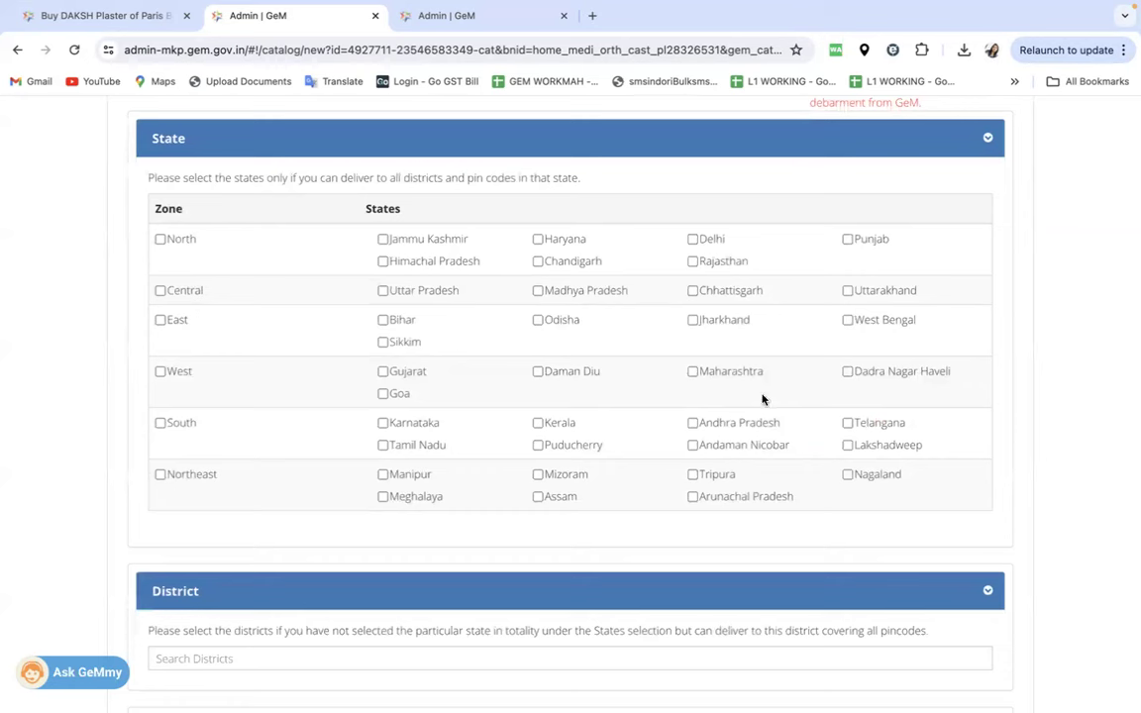
left_click(384, 292)
scroll(433, 473, "down", 4)
left_click(459, 493)
type("10000")
key("Tab")
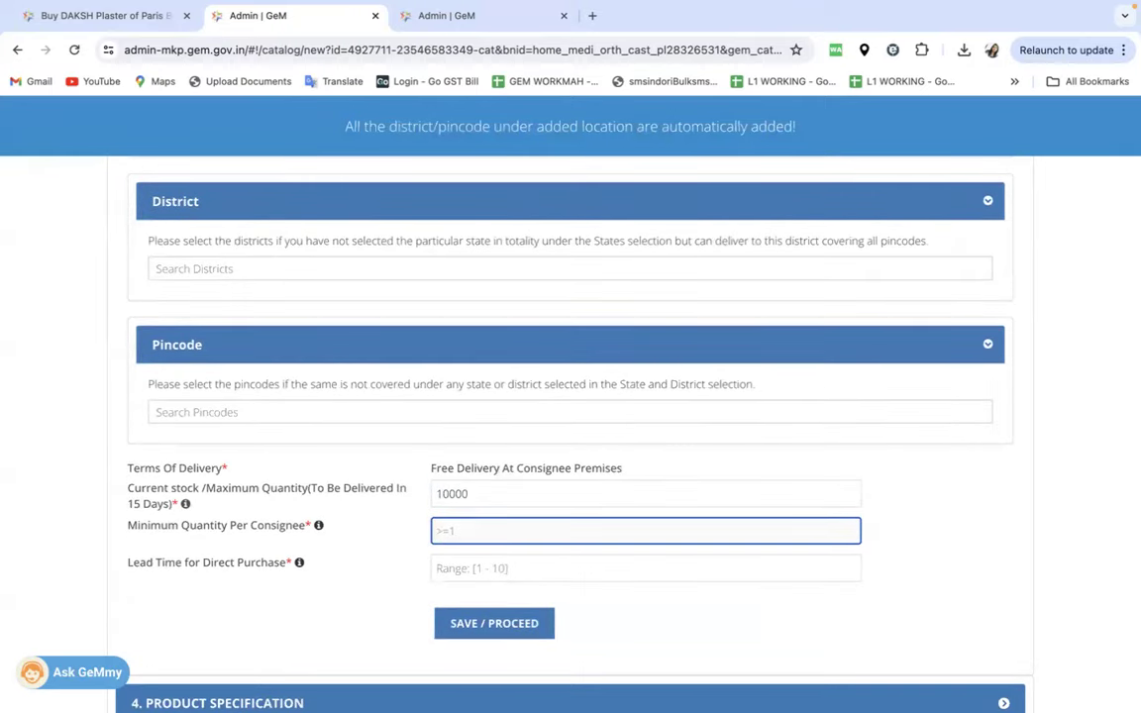
type("9000")
left_click(545, 568)
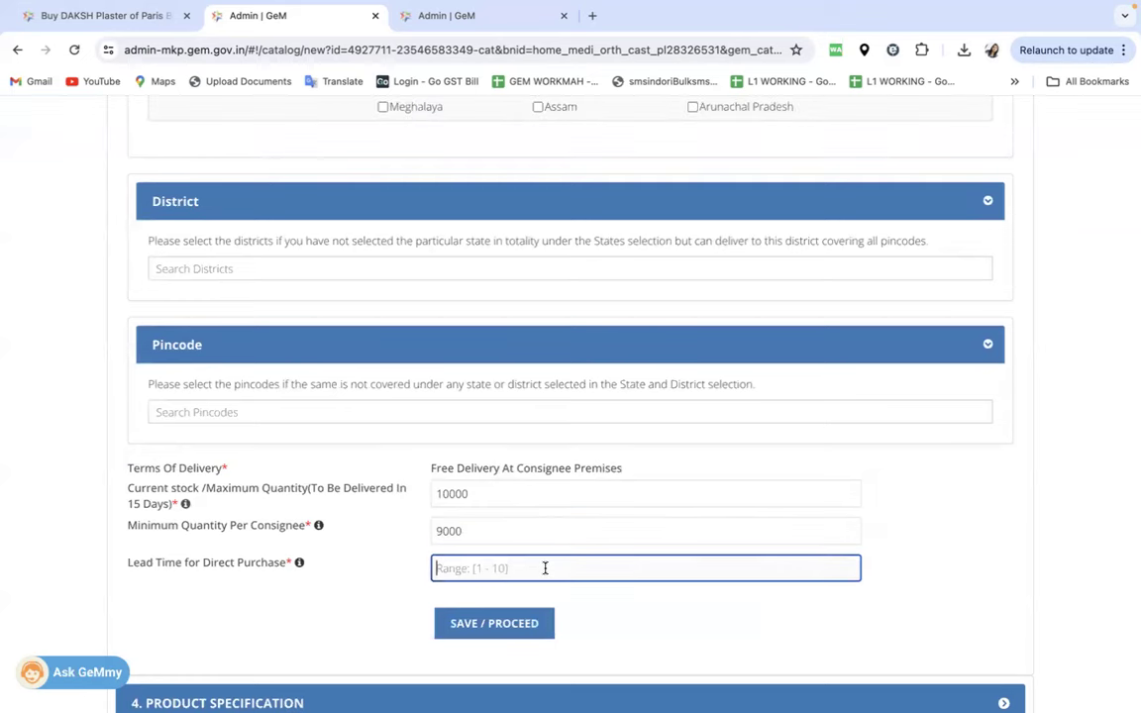
type("10")
left_click(494, 623)
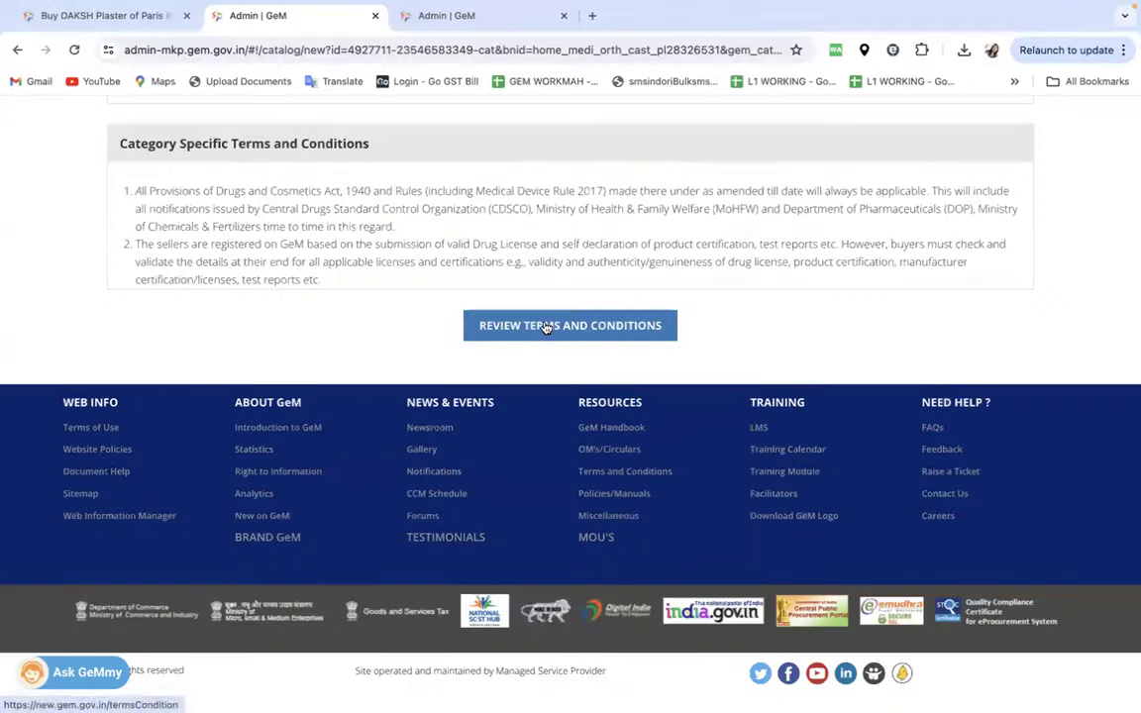
left_click(543, 327)
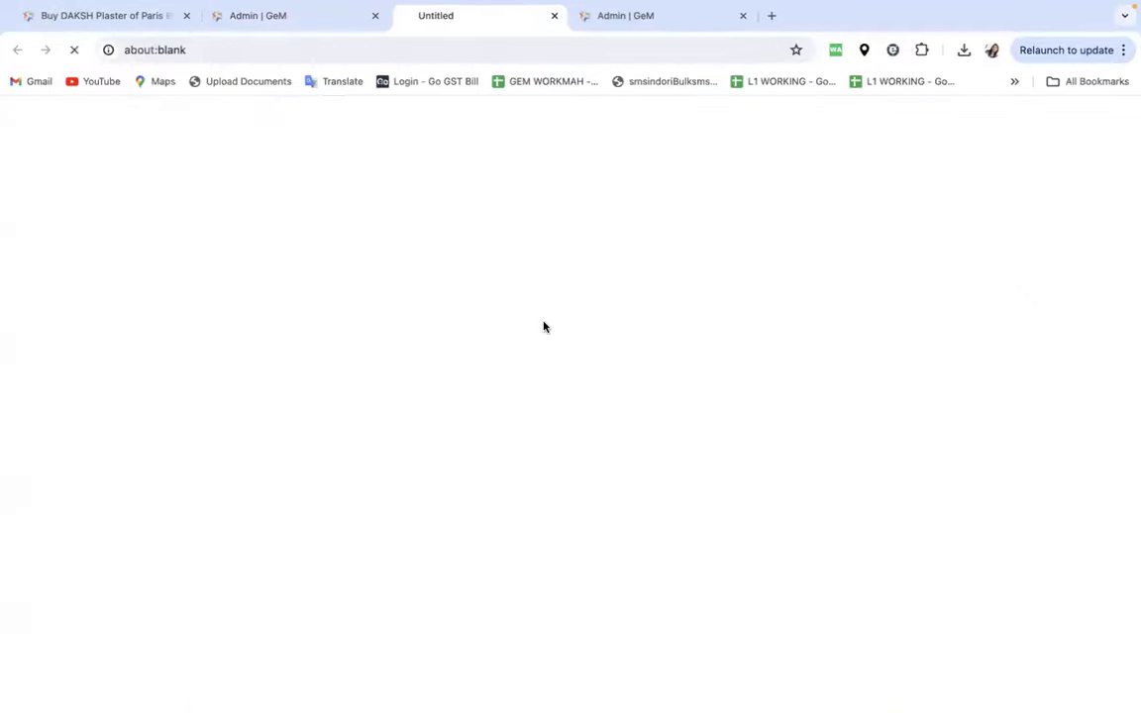
- Accept the GeM terms, enter the captcha, publish the bandage listing and go to the Dashboard
left_click(562, 15)
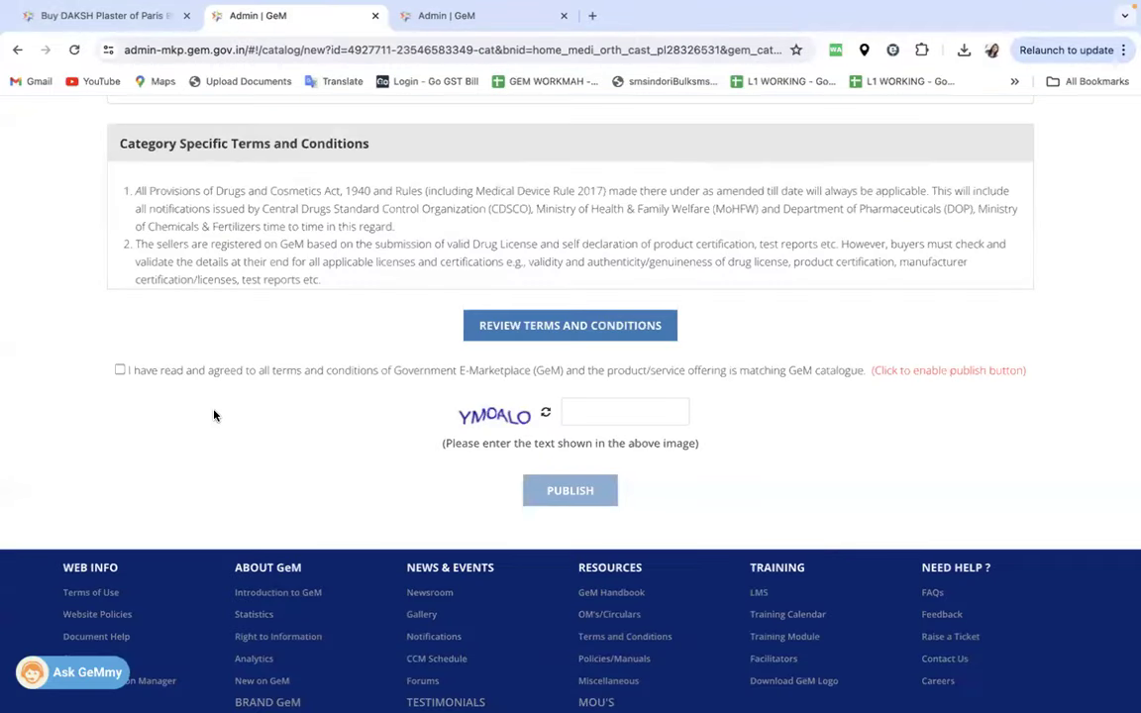
left_click(120, 371)
left_click(583, 417)
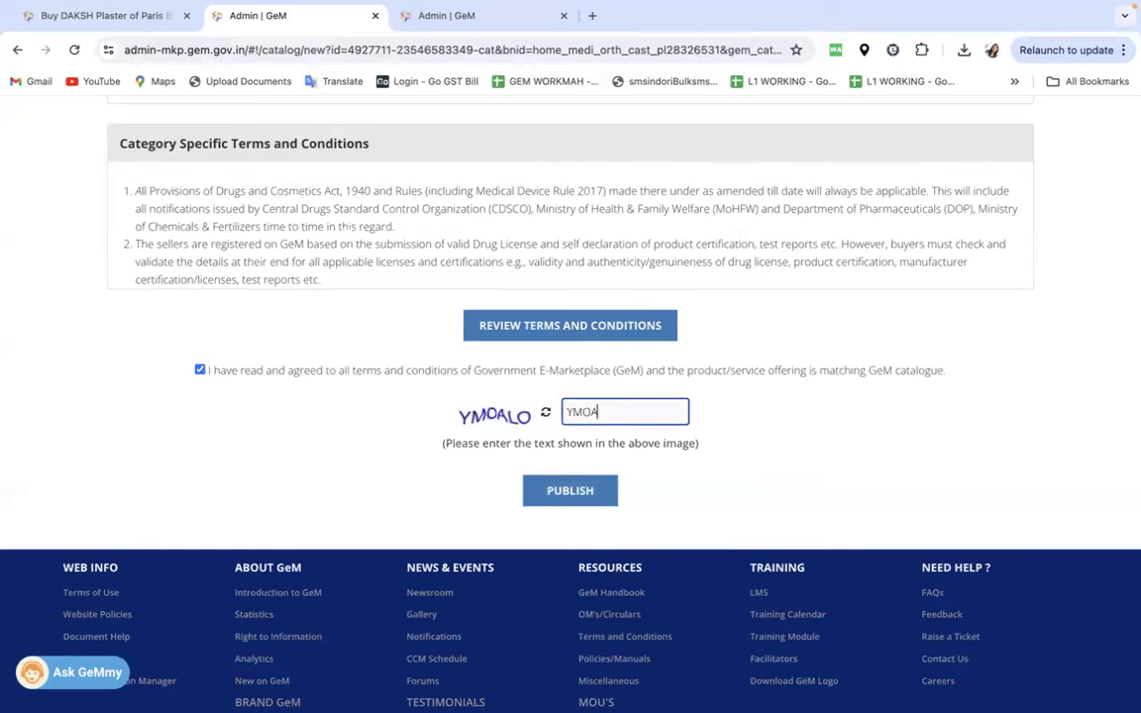
type("YMOALO")
left_click(570, 490)
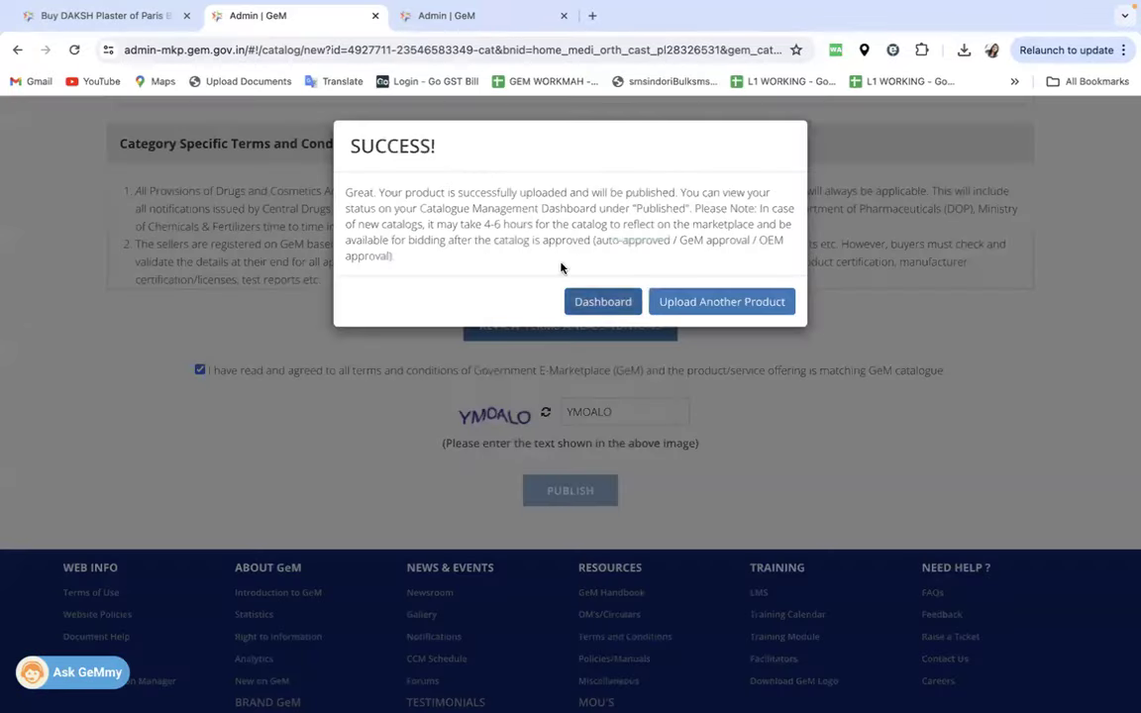
left_click(606, 302)
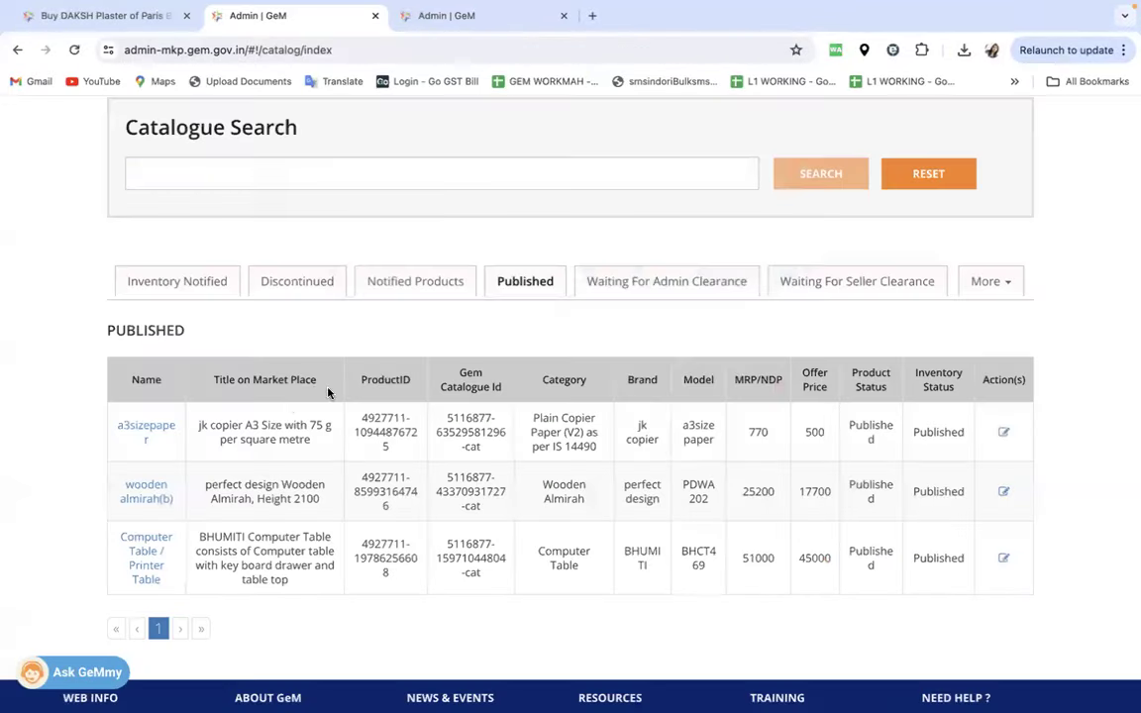
- On the Published tab, highlight the POP BANDAGE row's 155 offer price, then switch windows
left_click(657, 289)
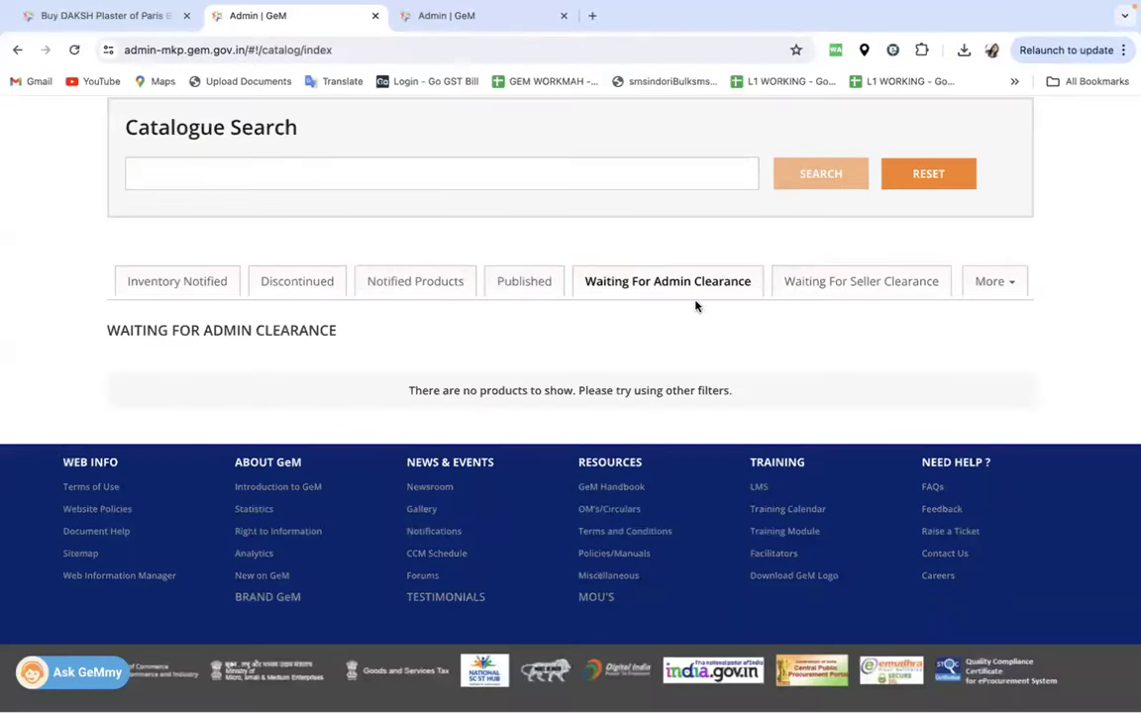
left_click(501, 289)
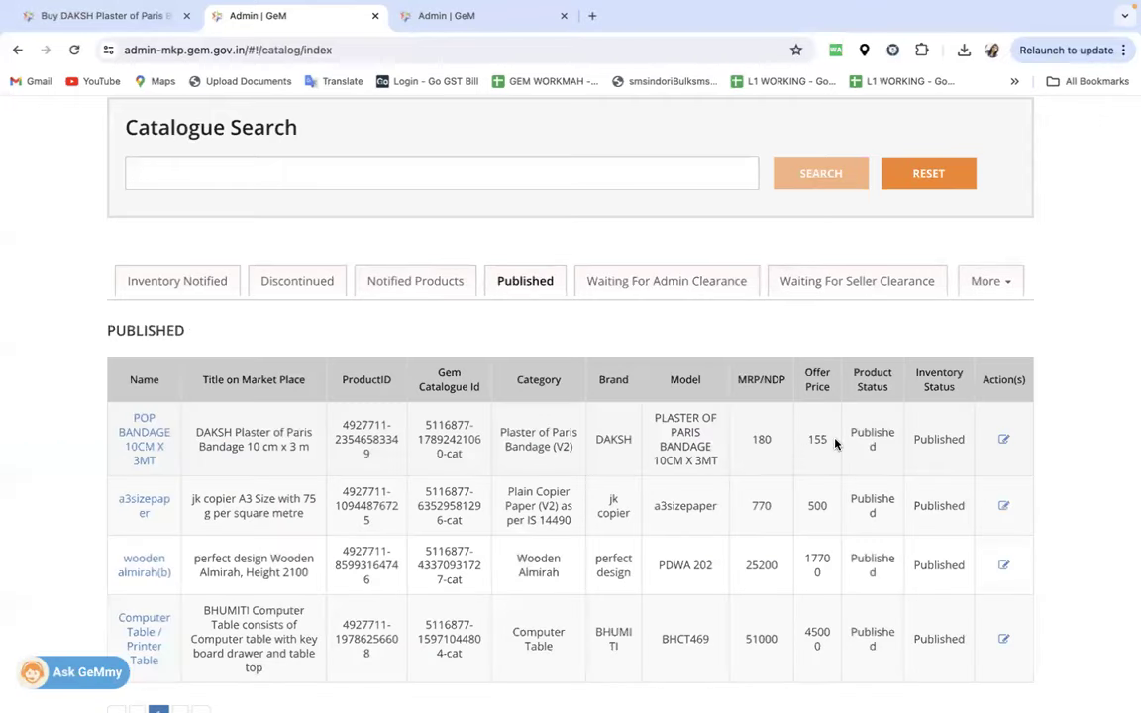
left_click_drag(835, 444, 792, 444)
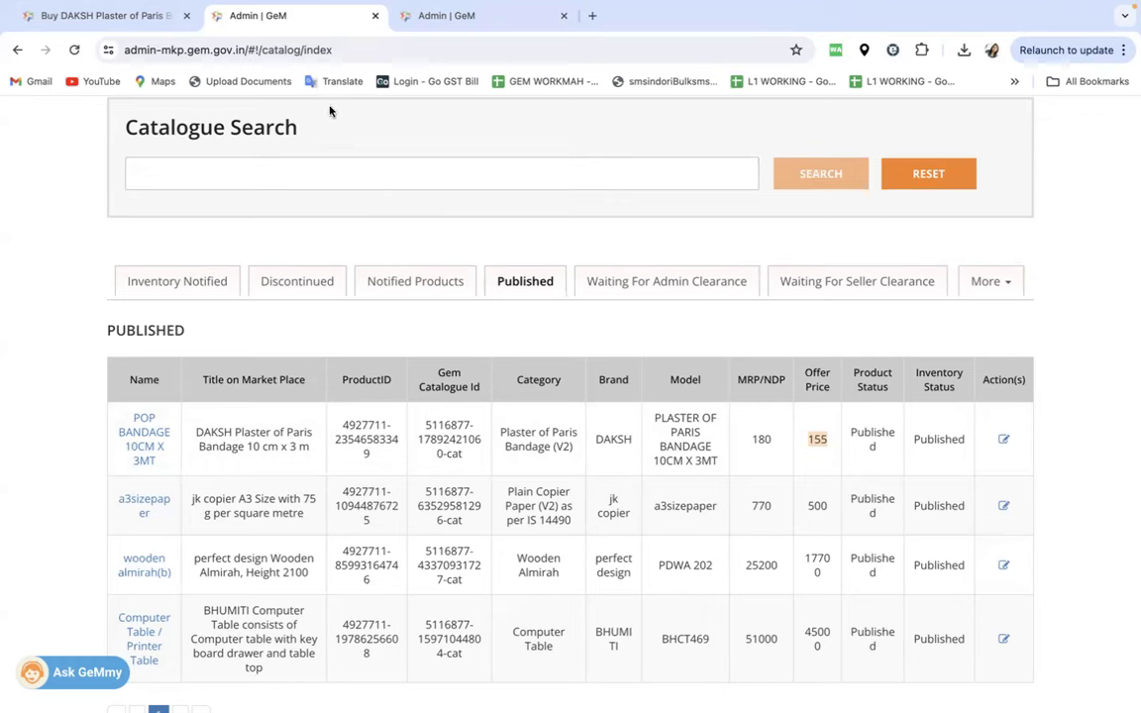
scroll(518, 405, "up", 4)
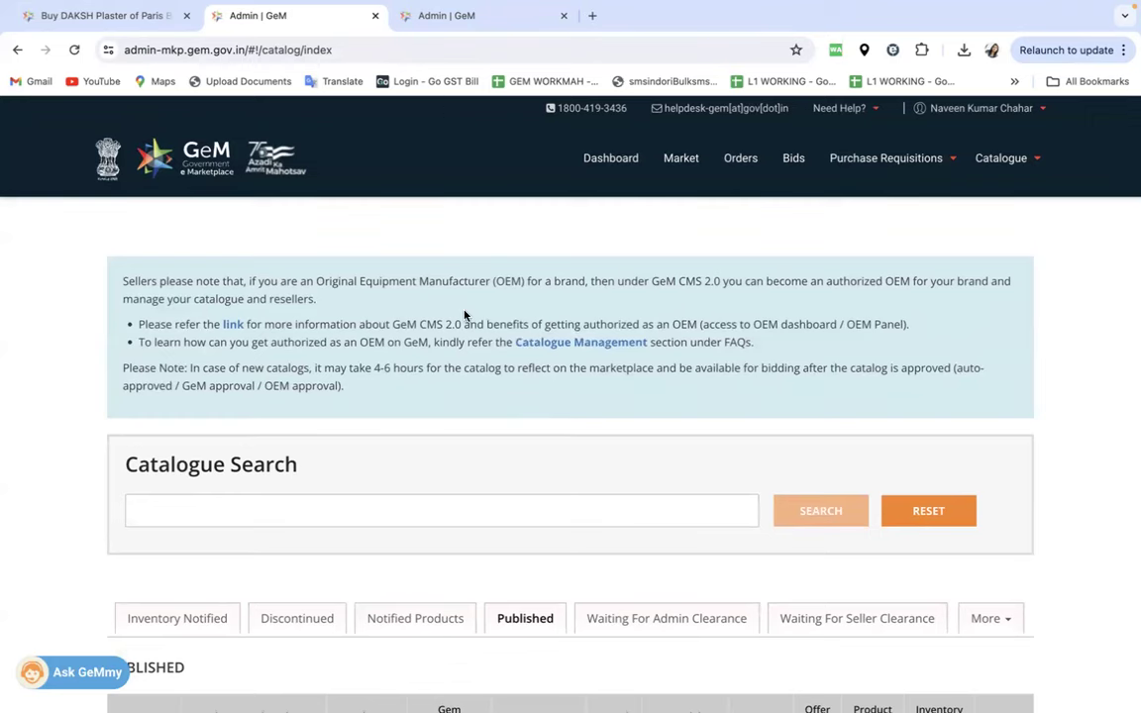
key("ctrl+Left")
scroll(465, 316, "up", 10)
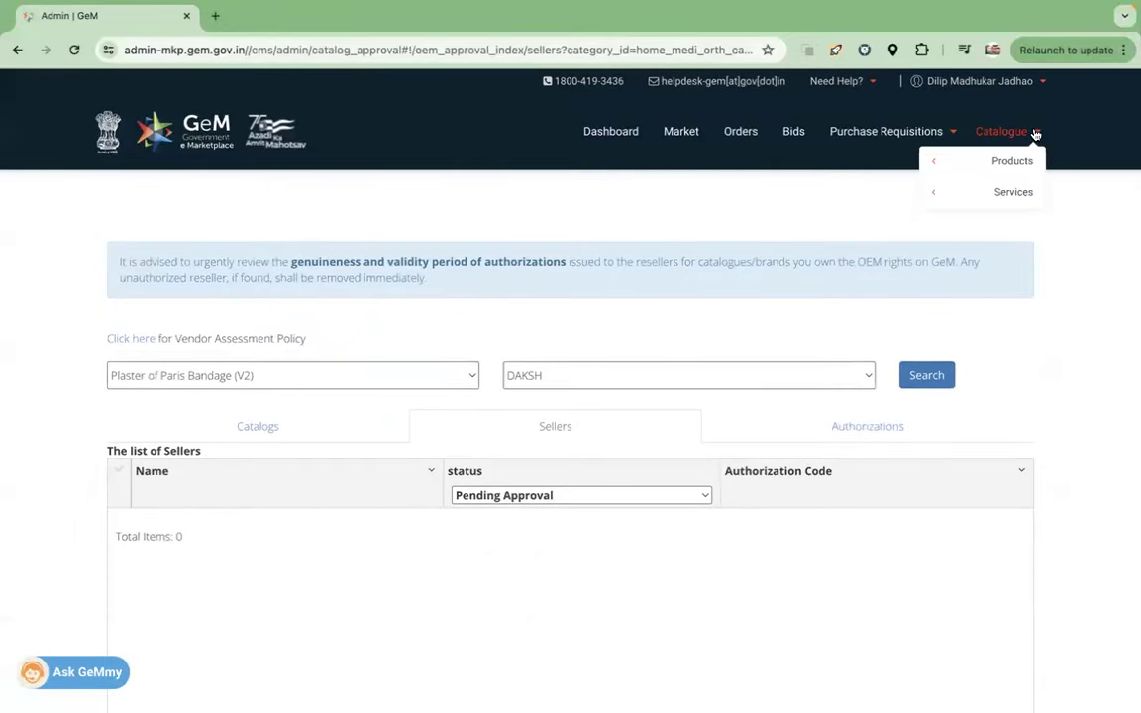
- Open My Account > Seller Panel > OEM Panel to review the DAKSH categories, then switch back
left_click(1042, 84)
left_click(971, 104)
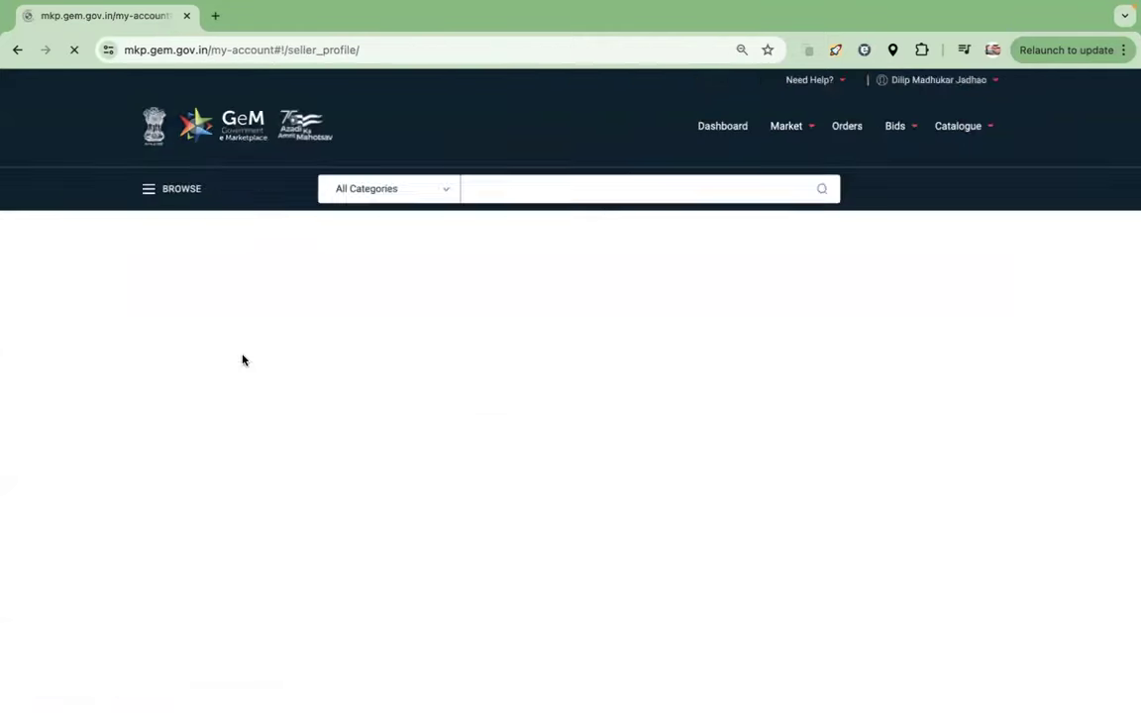
scroll(222, 515, "down", 6)
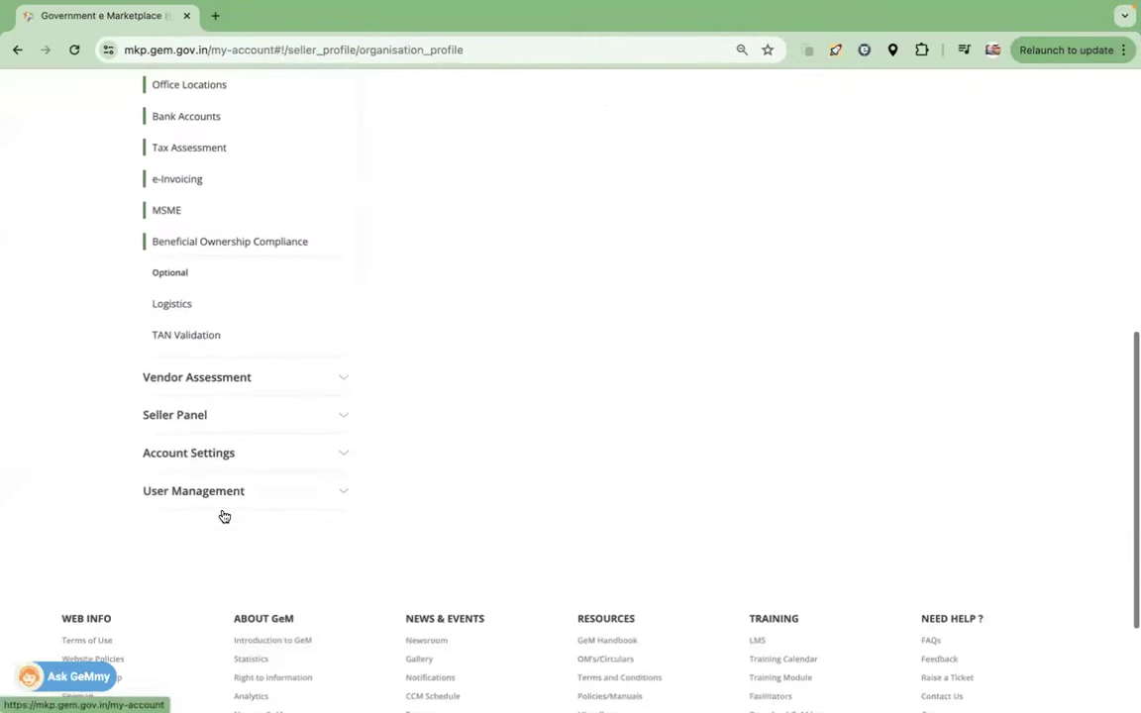
left_click(188, 426)
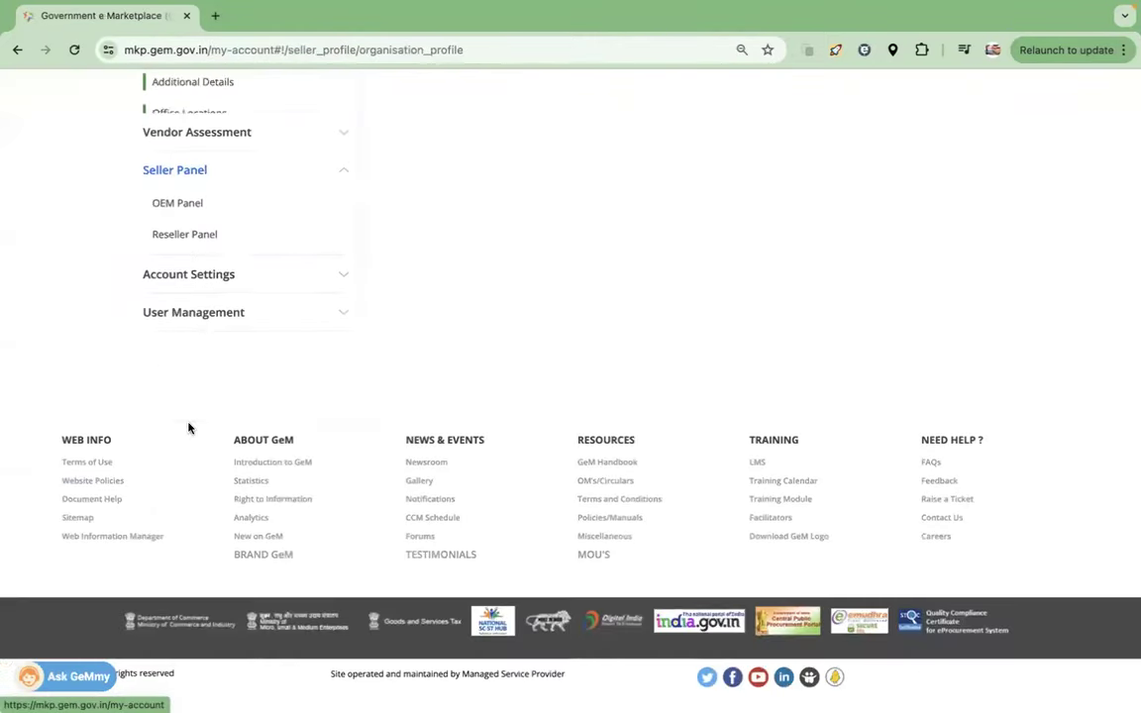
left_click(188, 204)
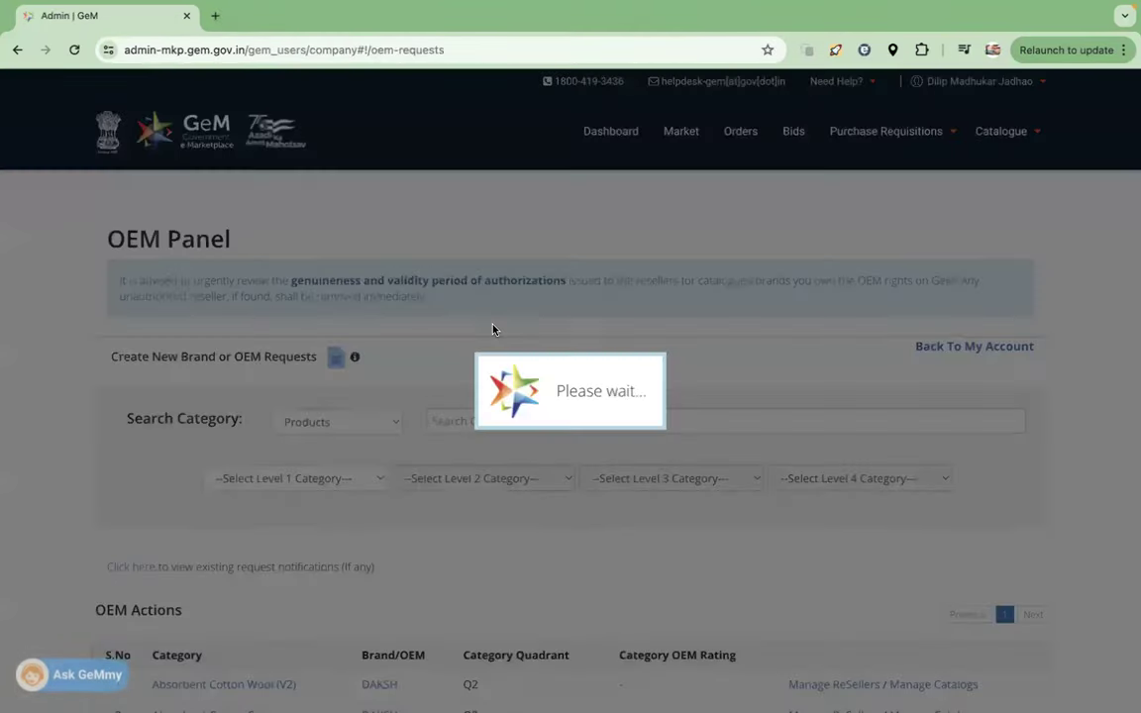
scroll(475, 394, "down", 3)
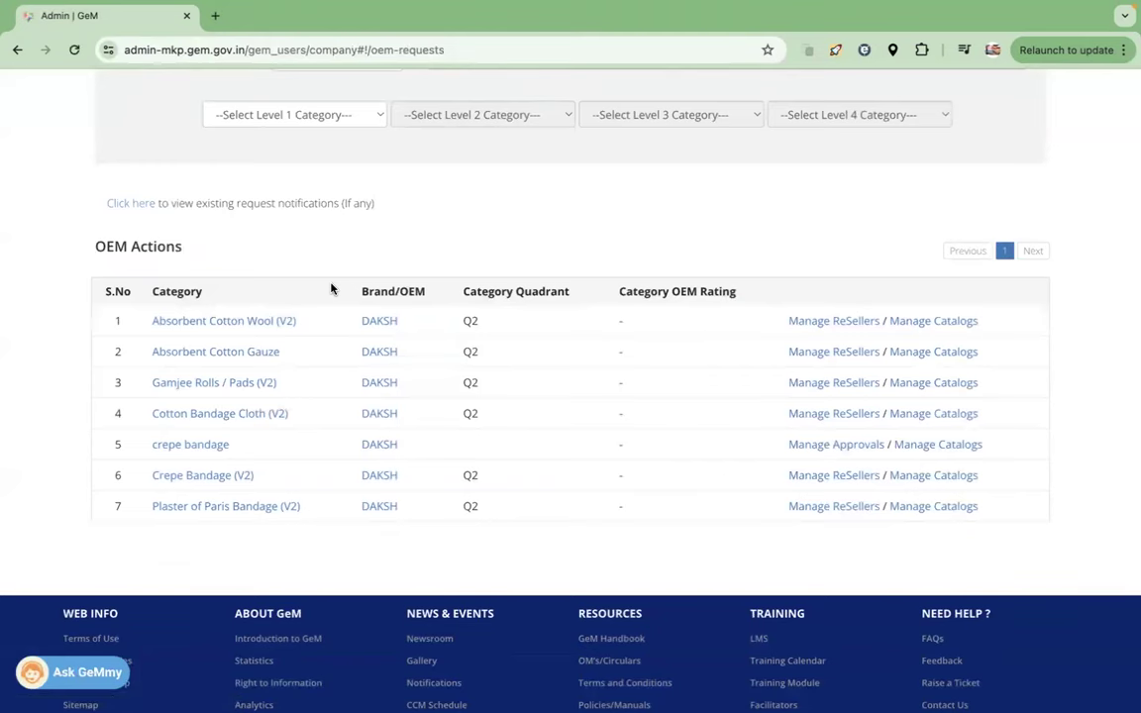
scroll(332, 324, "up", 1)
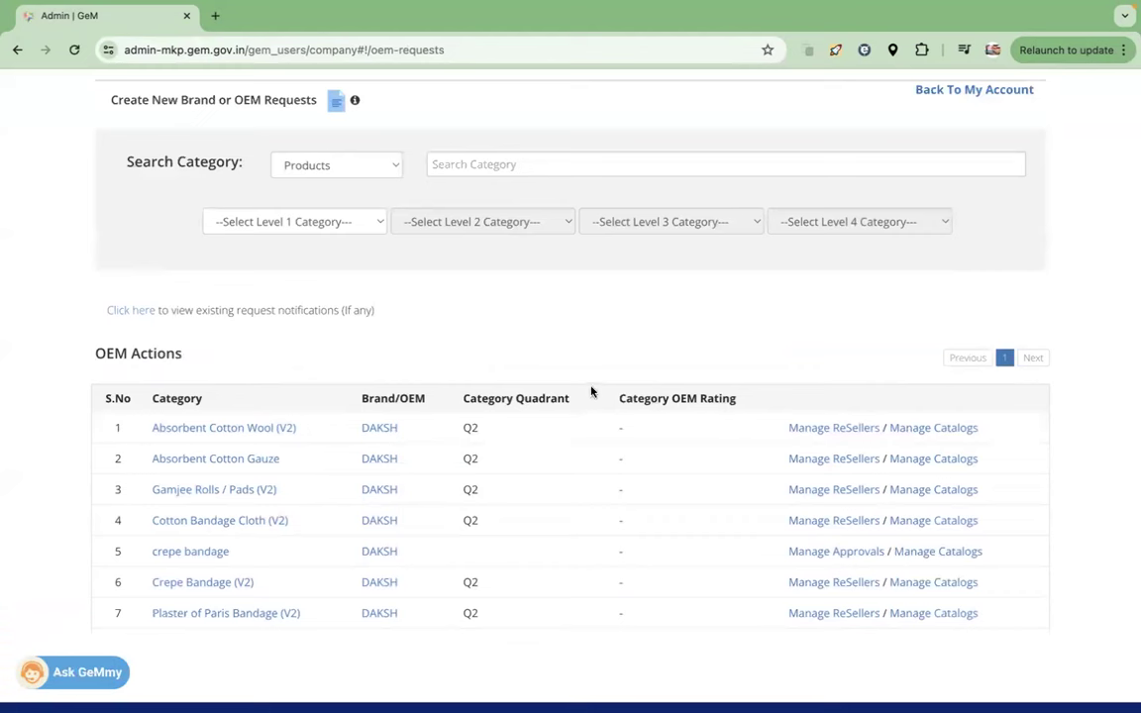
left_click(336, 99)
key("ctrl+Right")
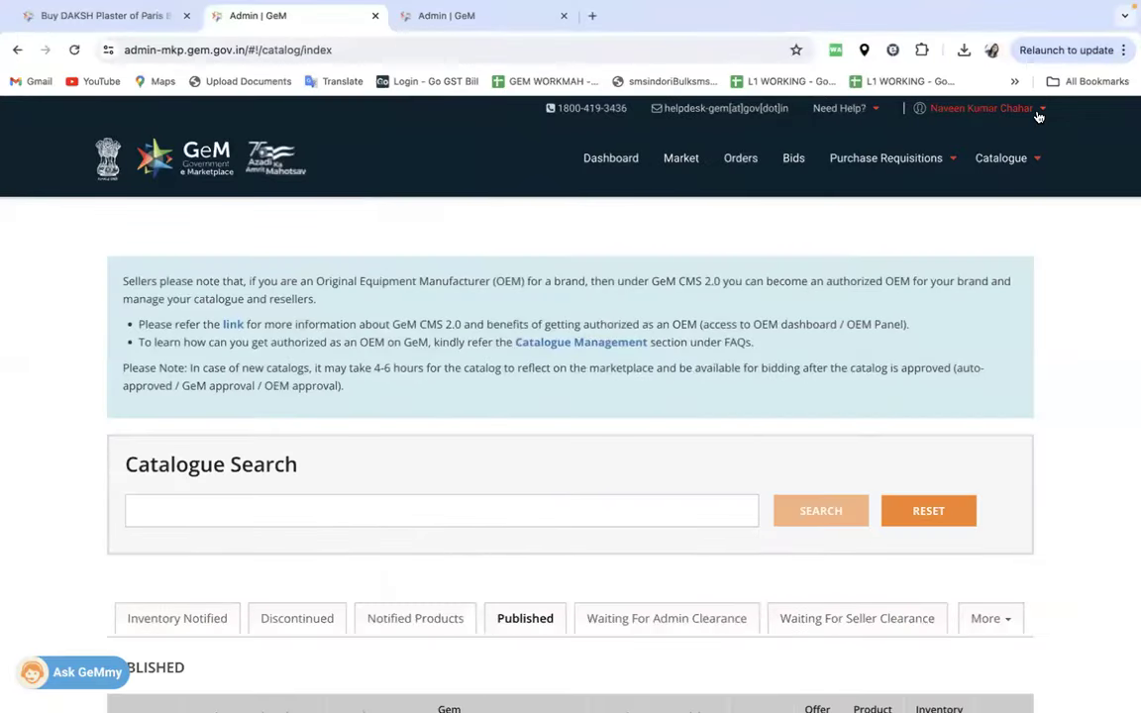
- Open the Resellers Panel from My Account's Seller Panel
left_click(978, 108)
left_click(971, 133)
scroll(353, 450, "down", 2)
scroll(354, 451, "down", 5)
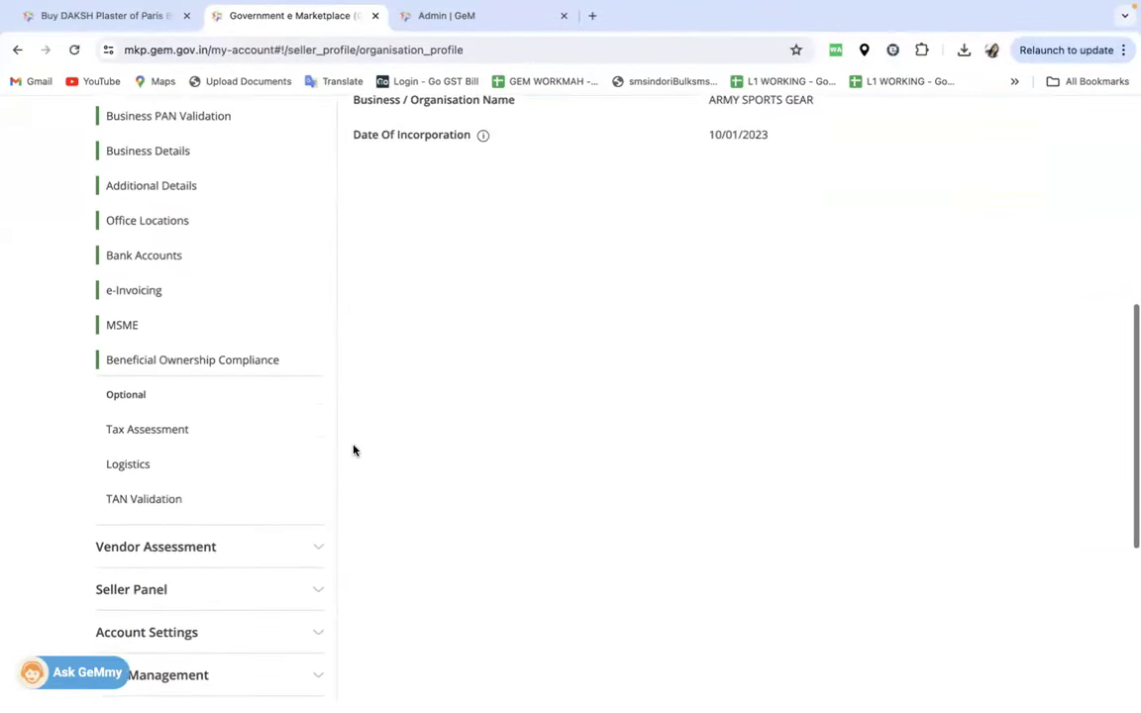
left_click(141, 491)
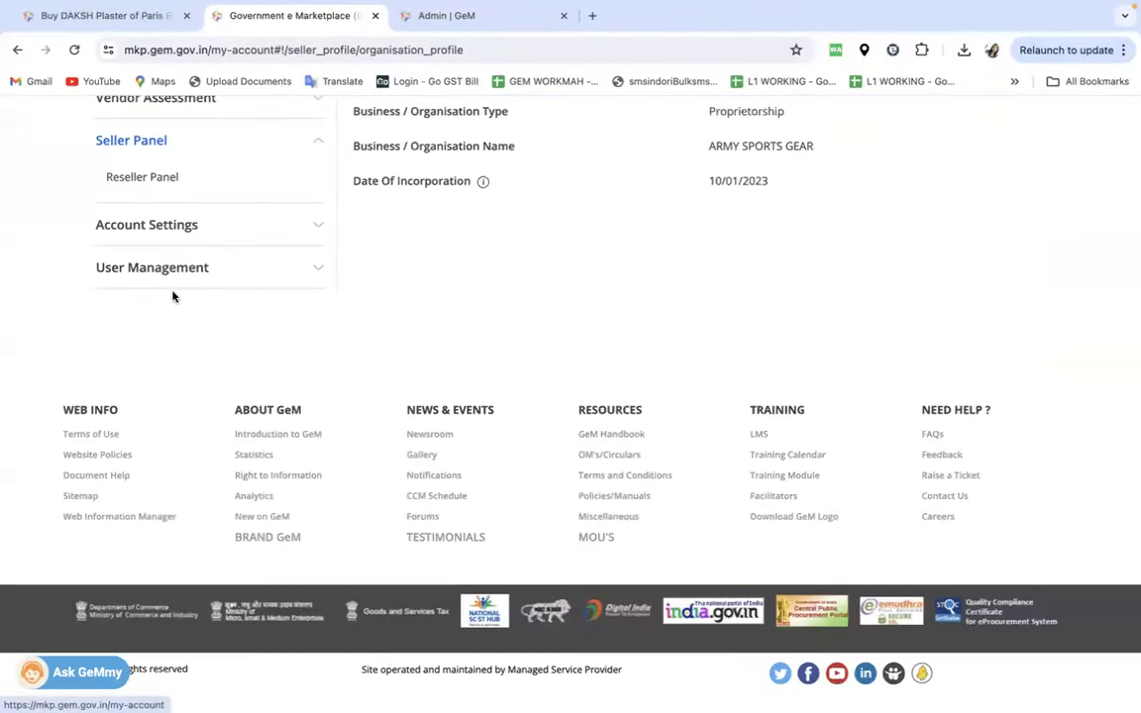
left_click(144, 182)
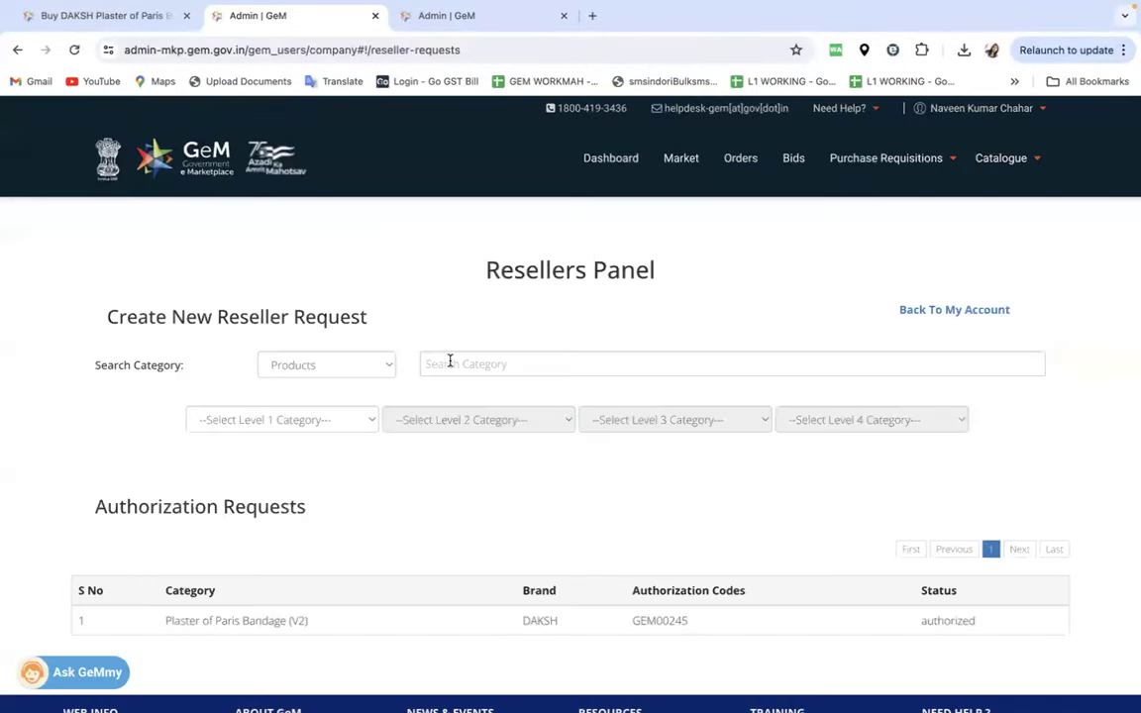
- Request hp reseller authorization in Computers>>Laptop - Notebook with an authorization number
left_click(449, 362)
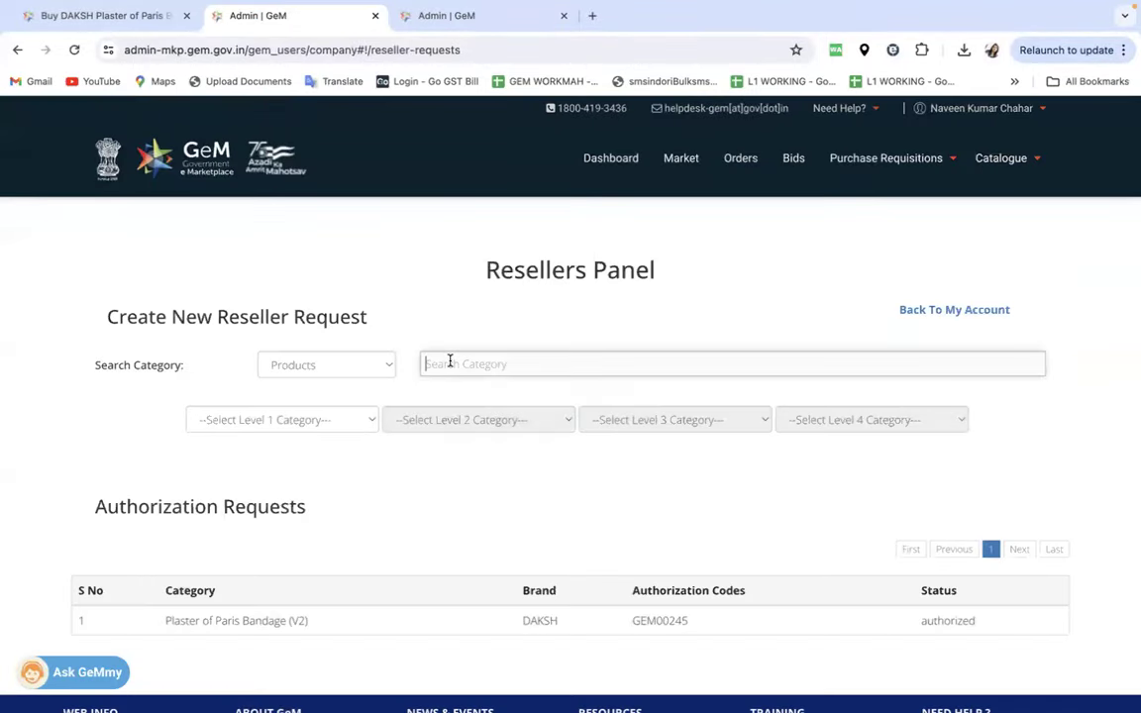
type("LAPTOP")
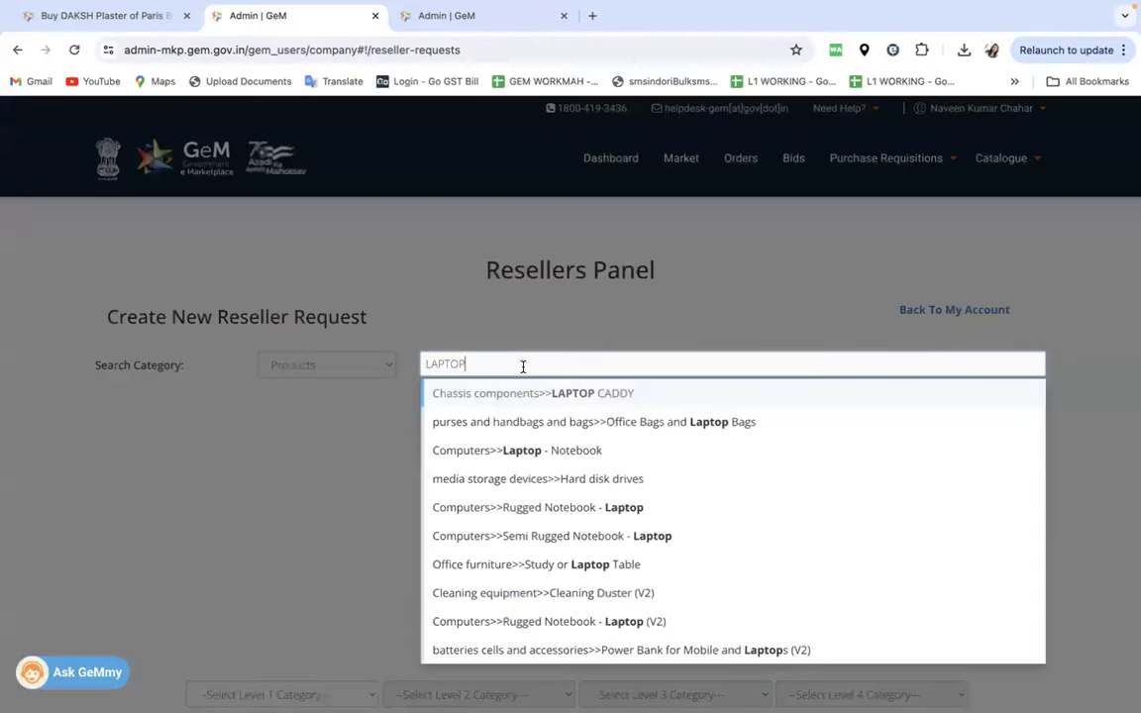
left_click(556, 454)
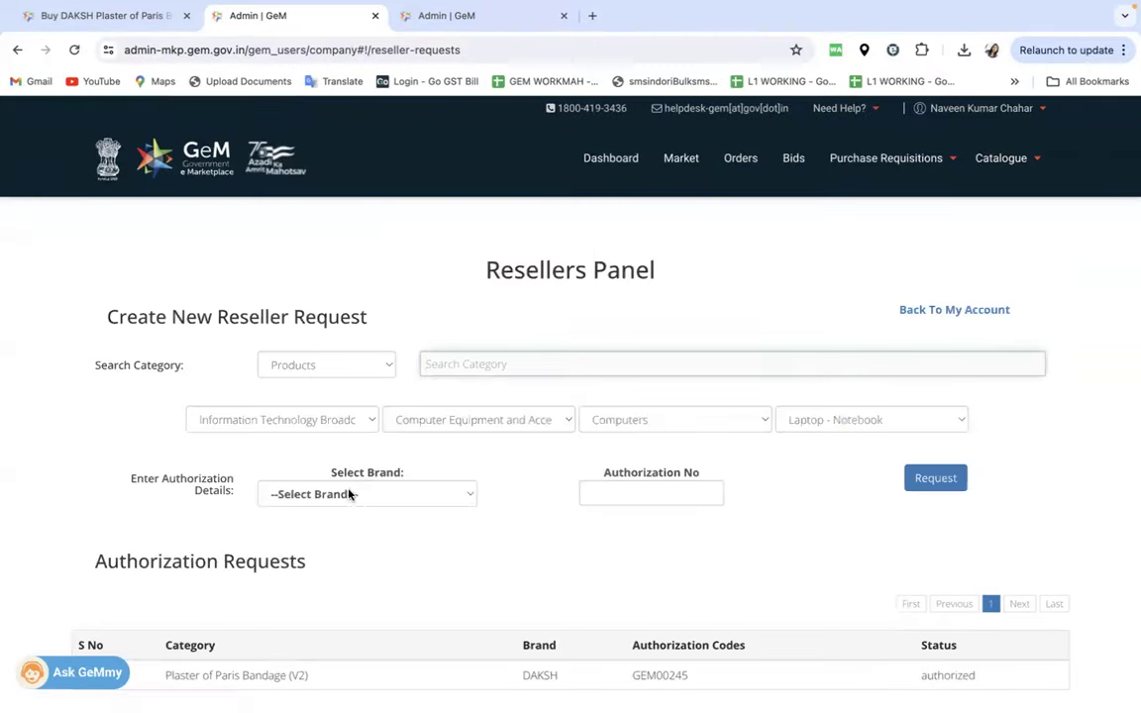
left_click(349, 494)
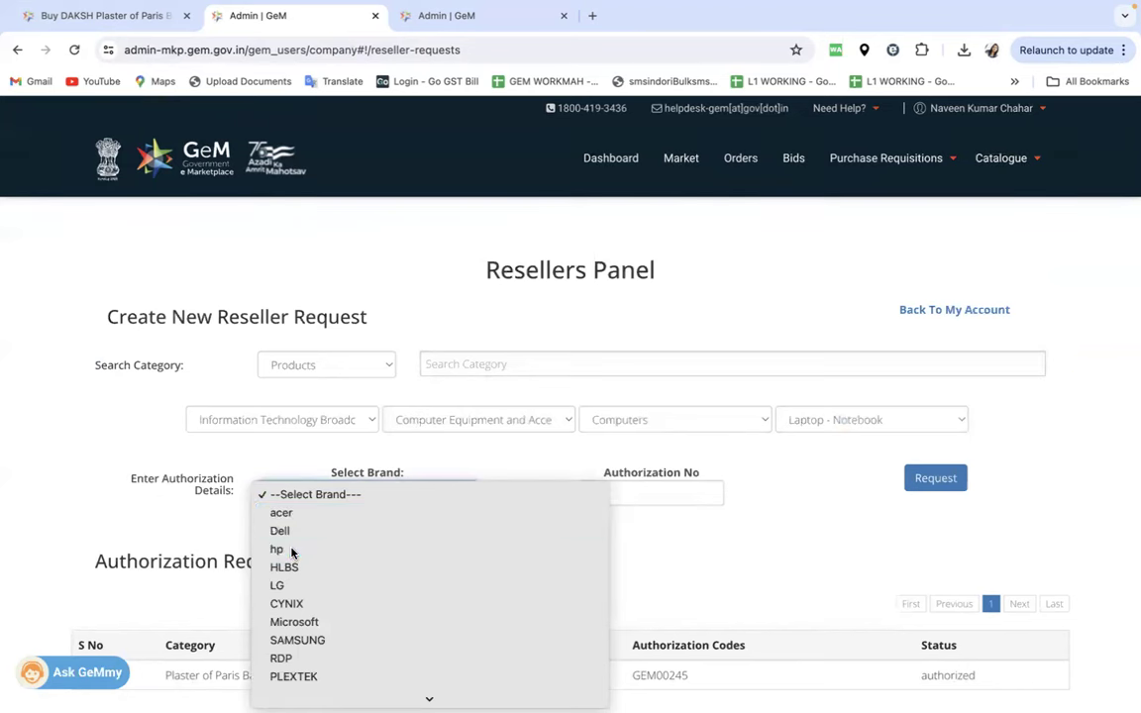
left_click(287, 549)
left_click(632, 491)
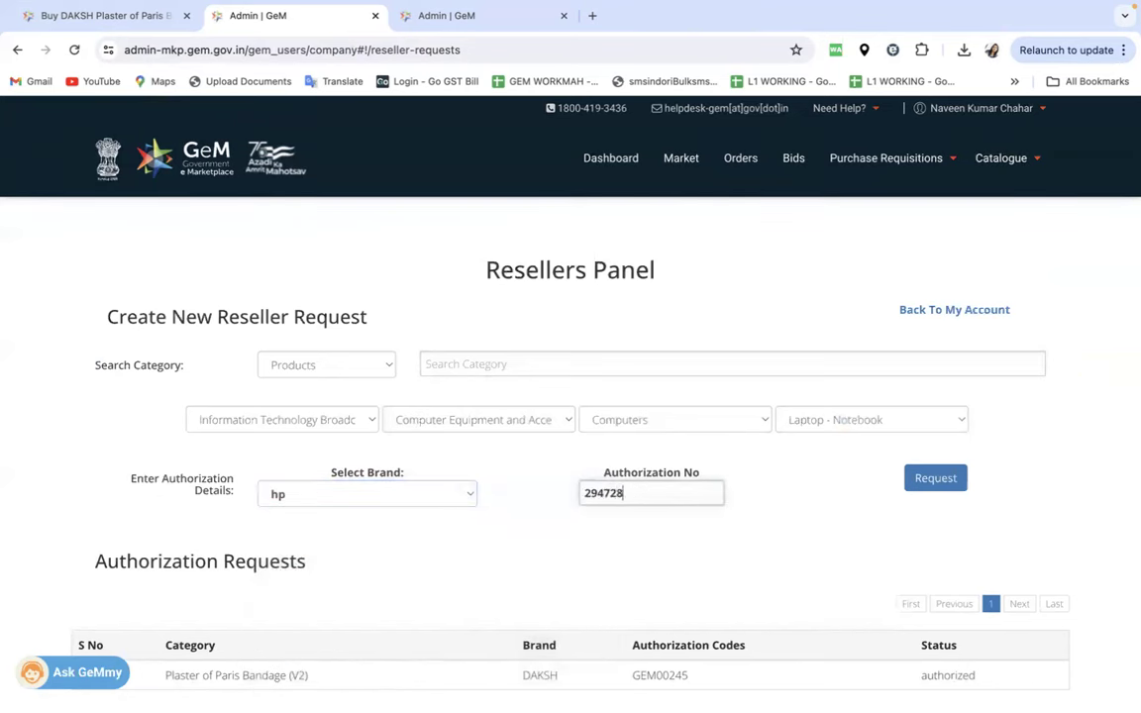
left_click(939, 479)
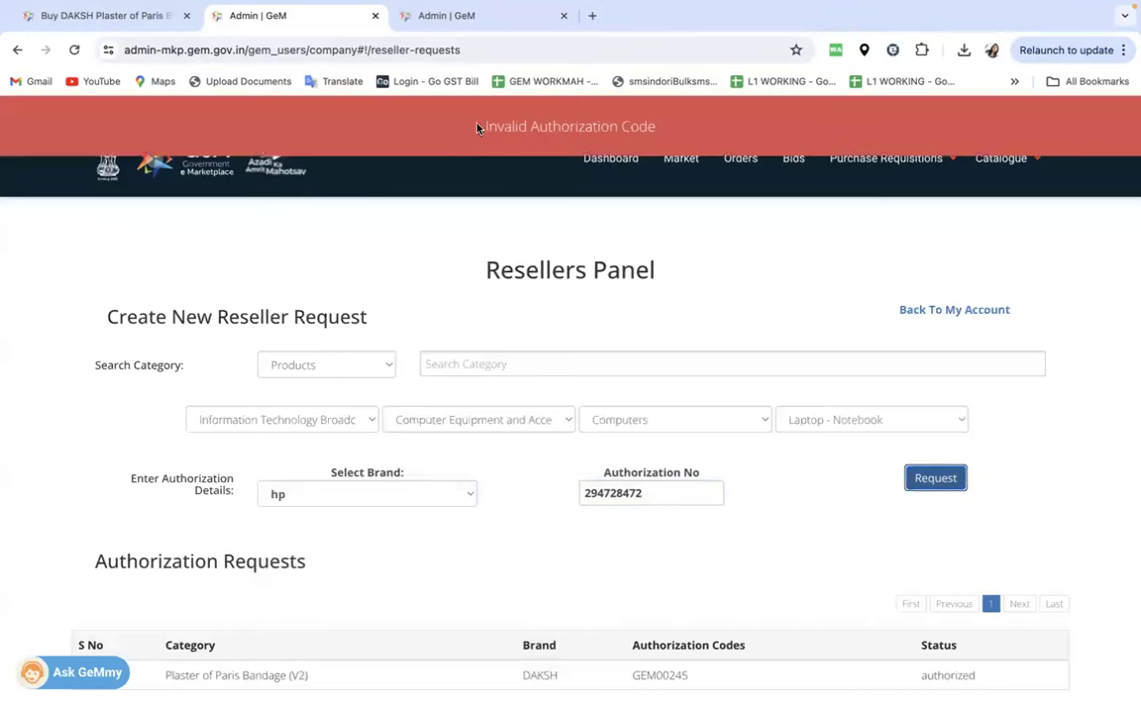
- Confirm the Plaster of Paris Bandage (V2) request shows authorized, then close the third Admin | GeM tab
scroll(642, 354, "down", 2)
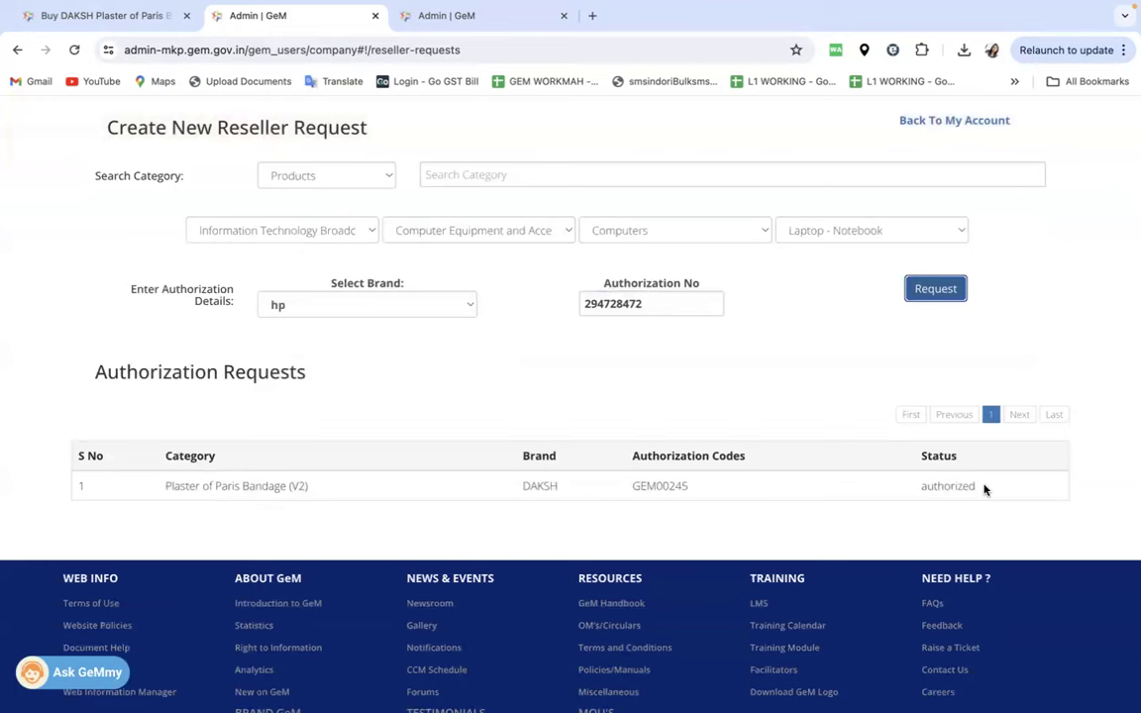
double_click(924, 487)
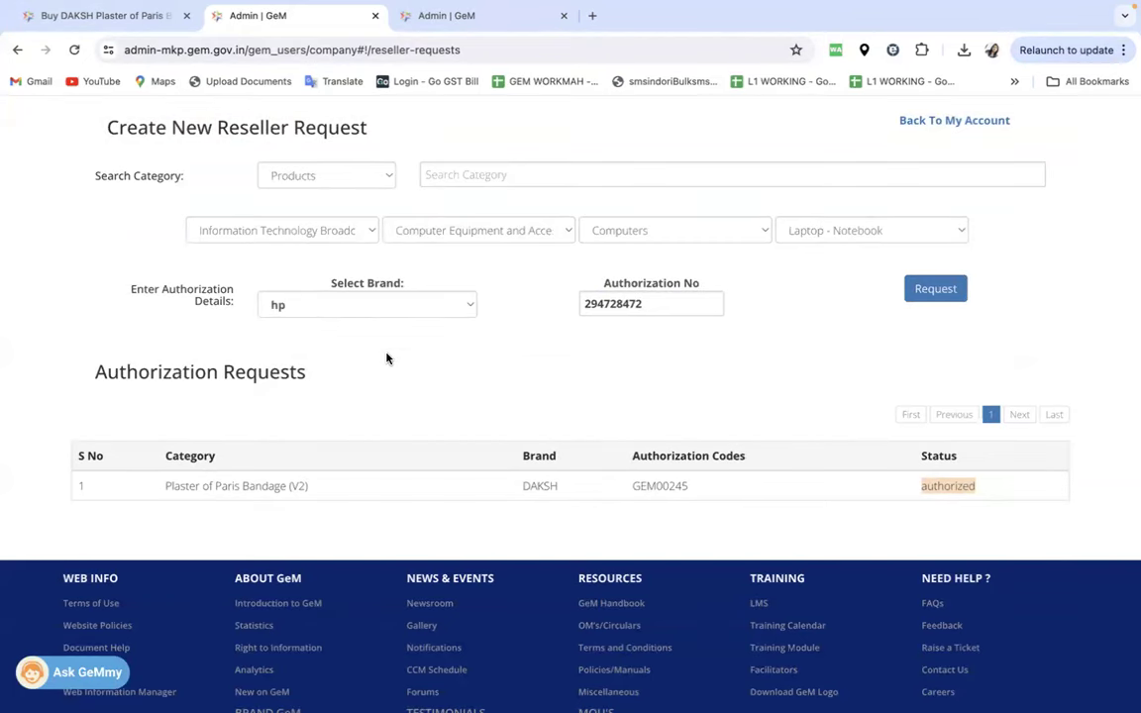
scroll(441, 381, "up", 1)
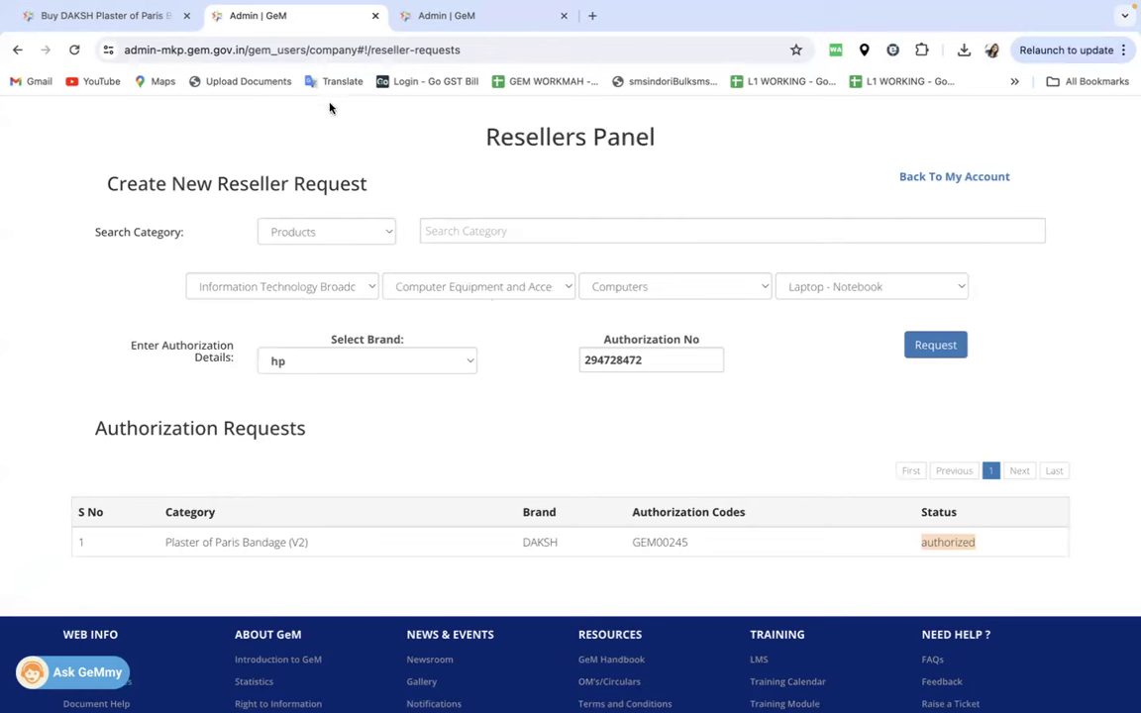
left_click(565, 16)
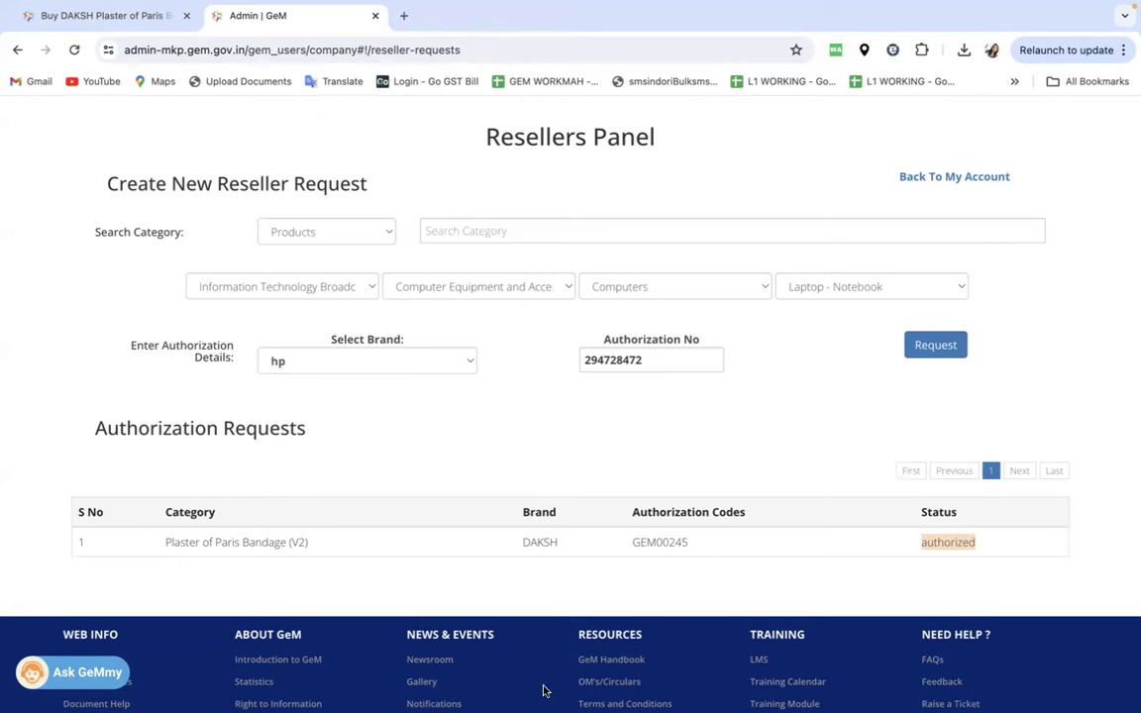